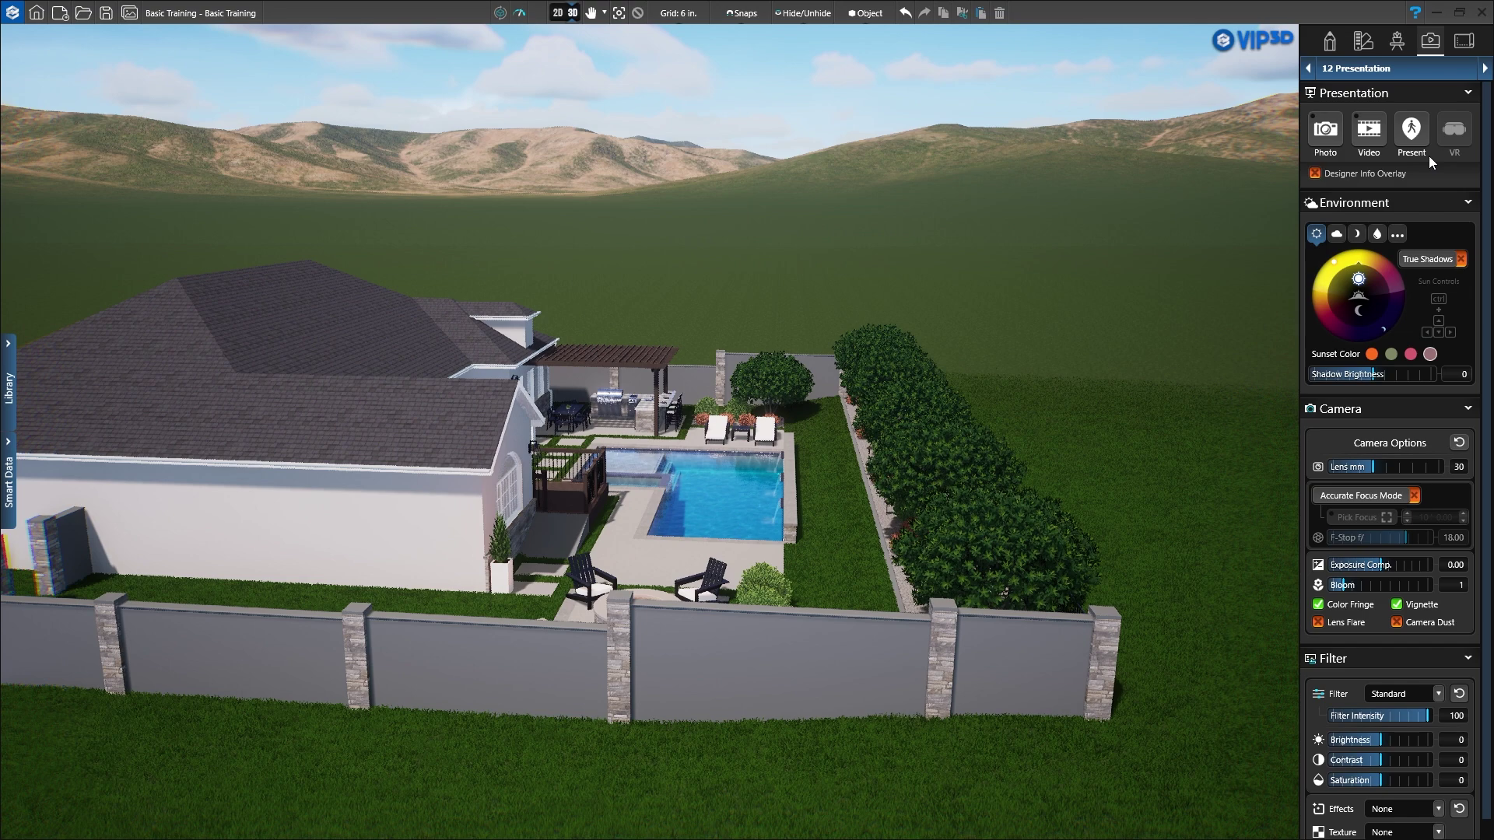
# Enter Photo mode and keep the photo size at 1080p - HD
pyautogui.click(1325, 132)
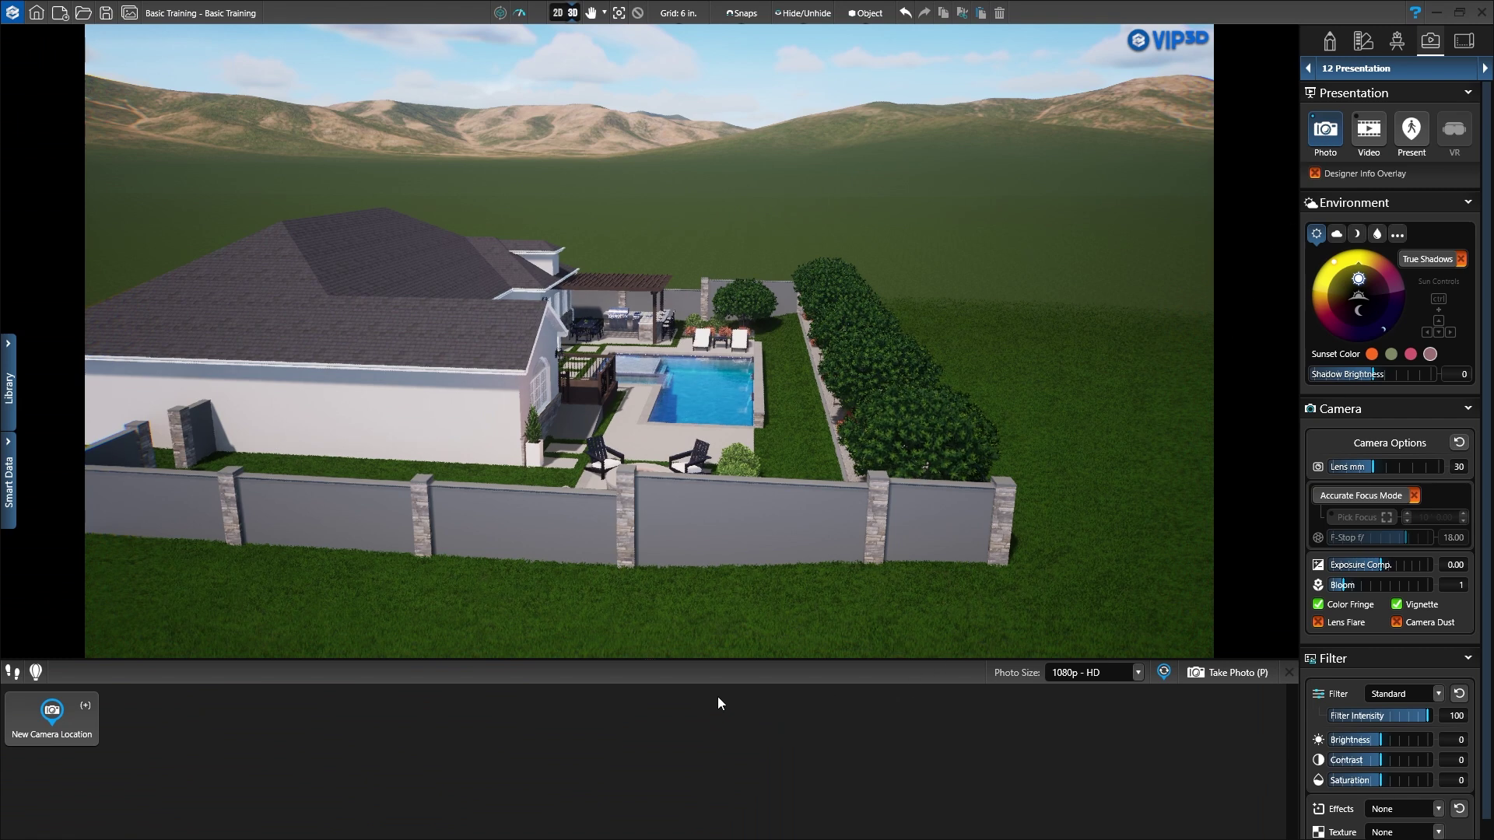
pyautogui.click(1135, 674)
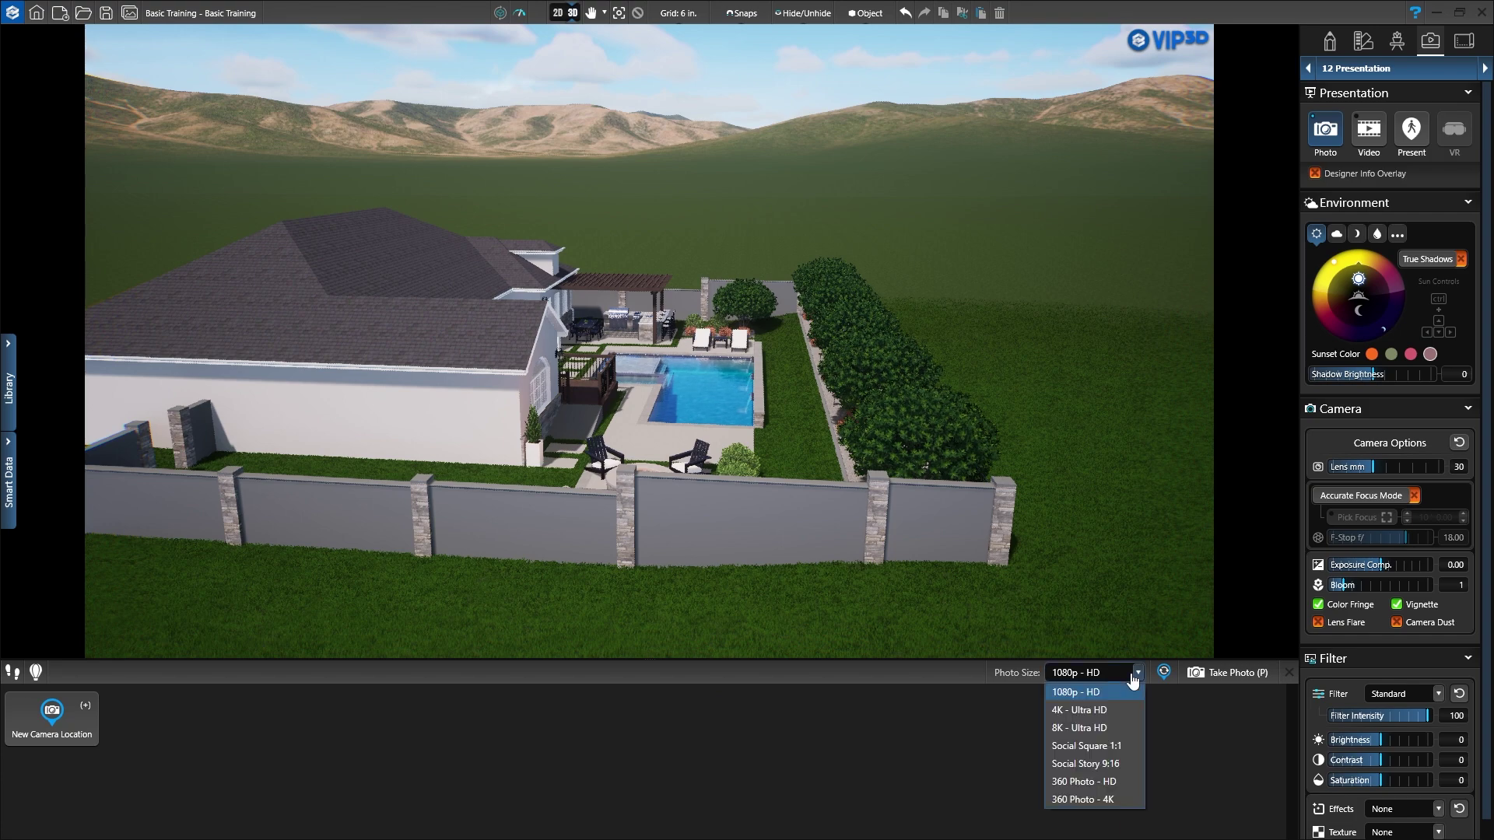
pyautogui.click(1133, 680)
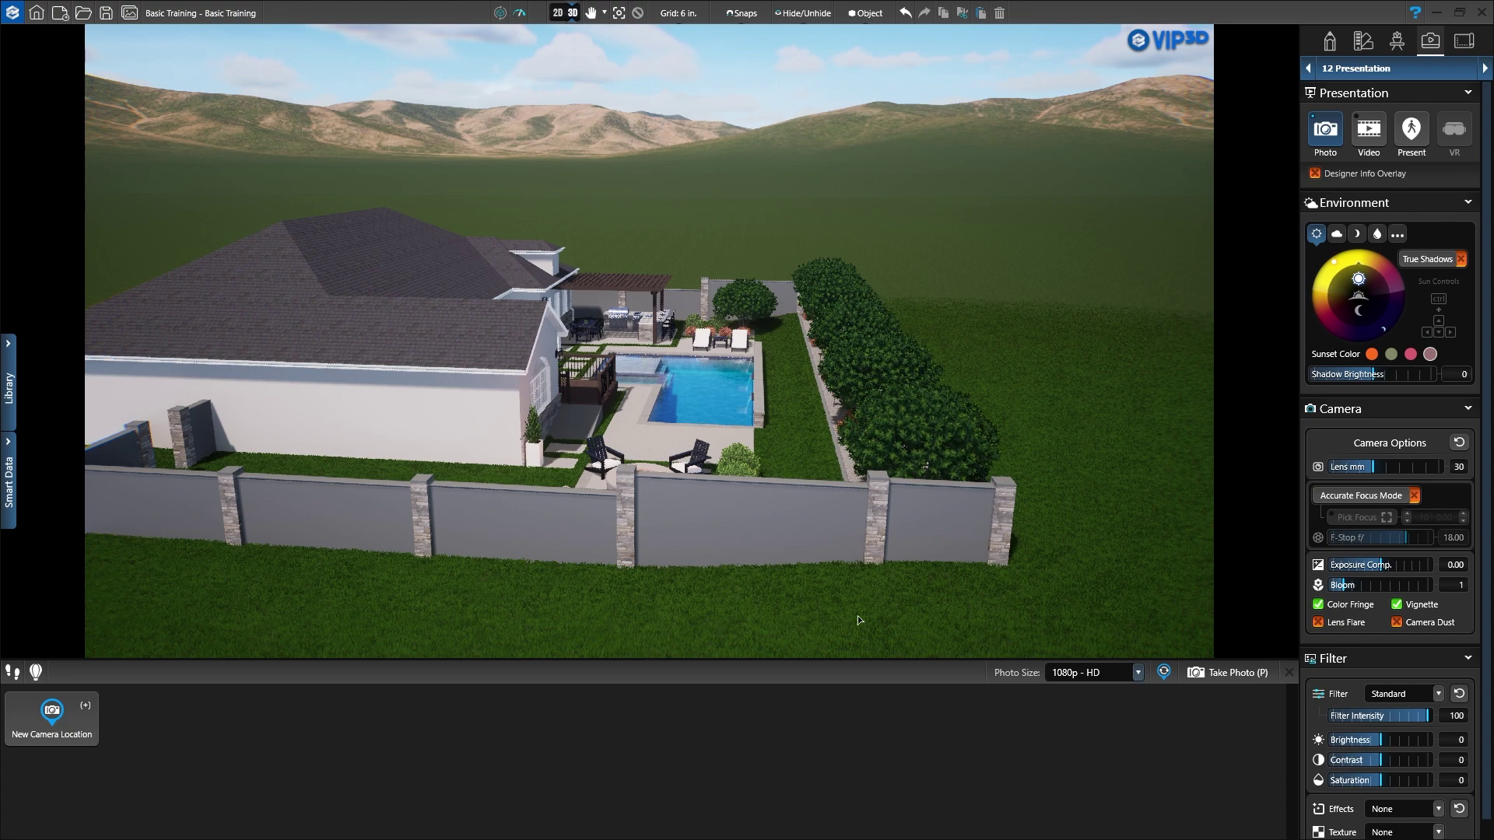
# Save a camera location near the paved end of the pool, facing the lounge chairs and pergola
pyautogui.scroll(5, 680, 489)
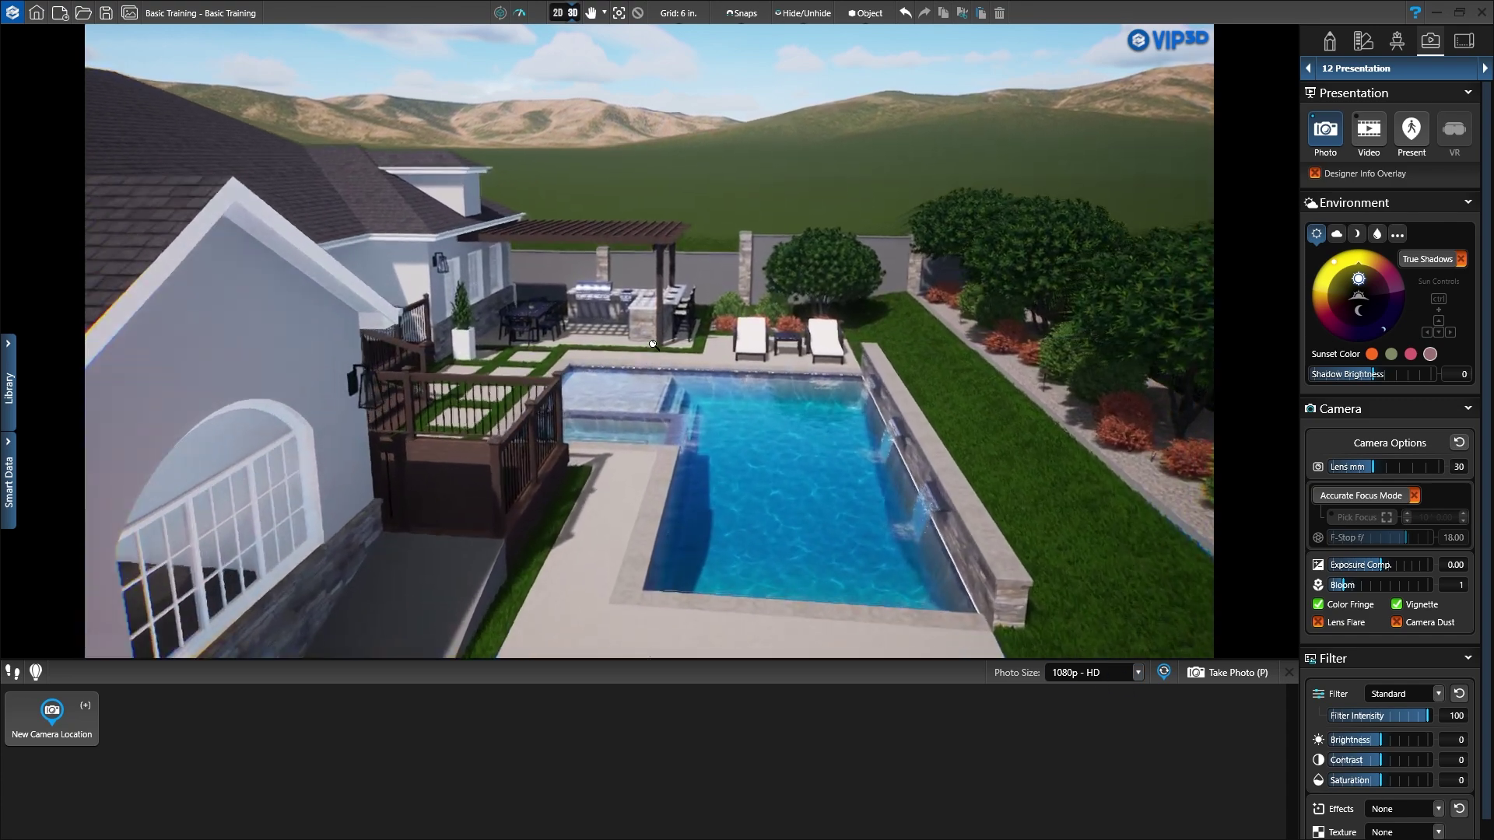
pyautogui.scroll(3, 707, 404)
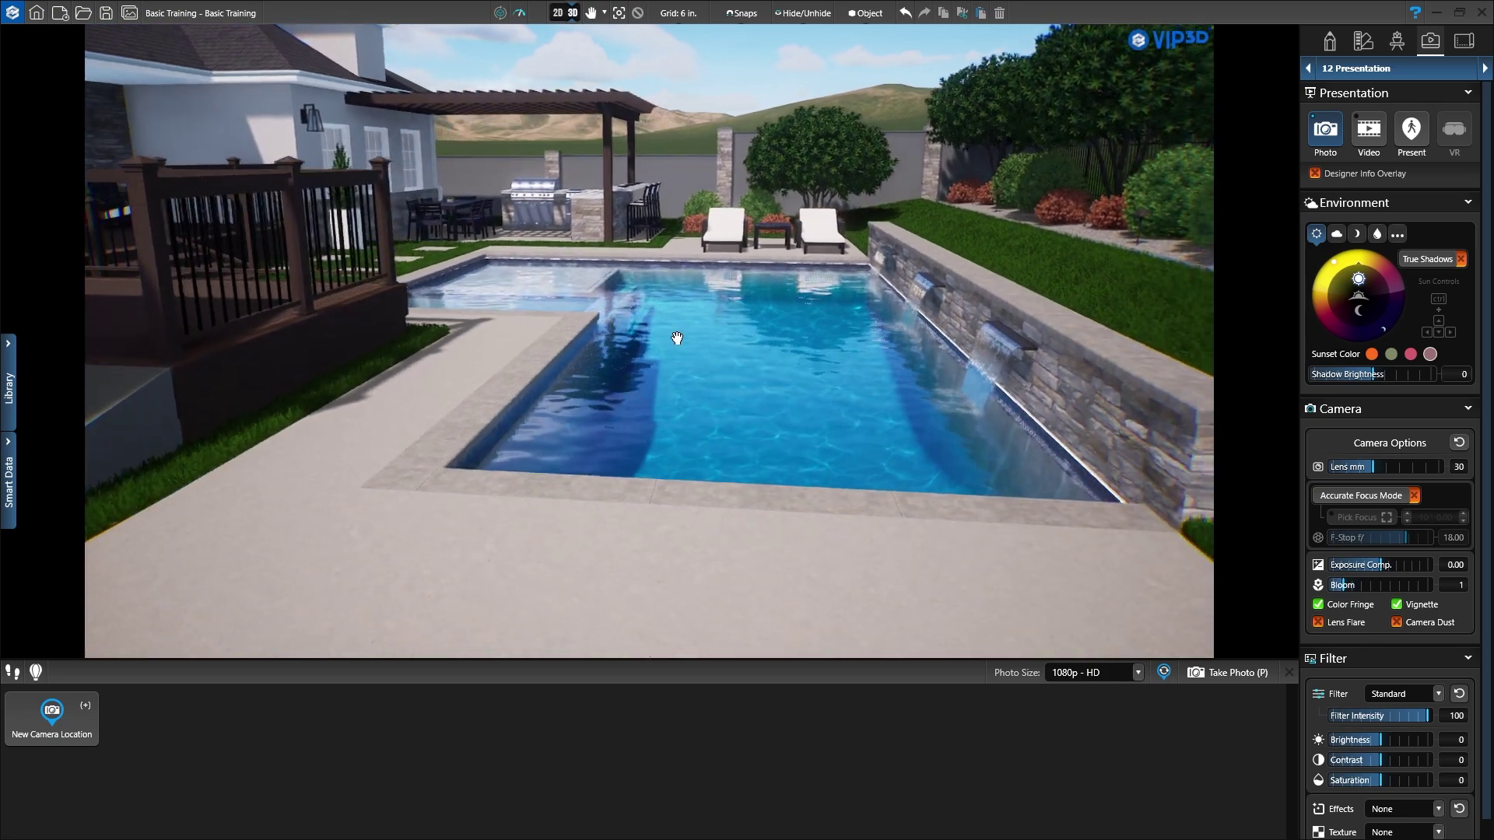
pyautogui.moveTo(670, 336); pyautogui.dragTo(661, 334)
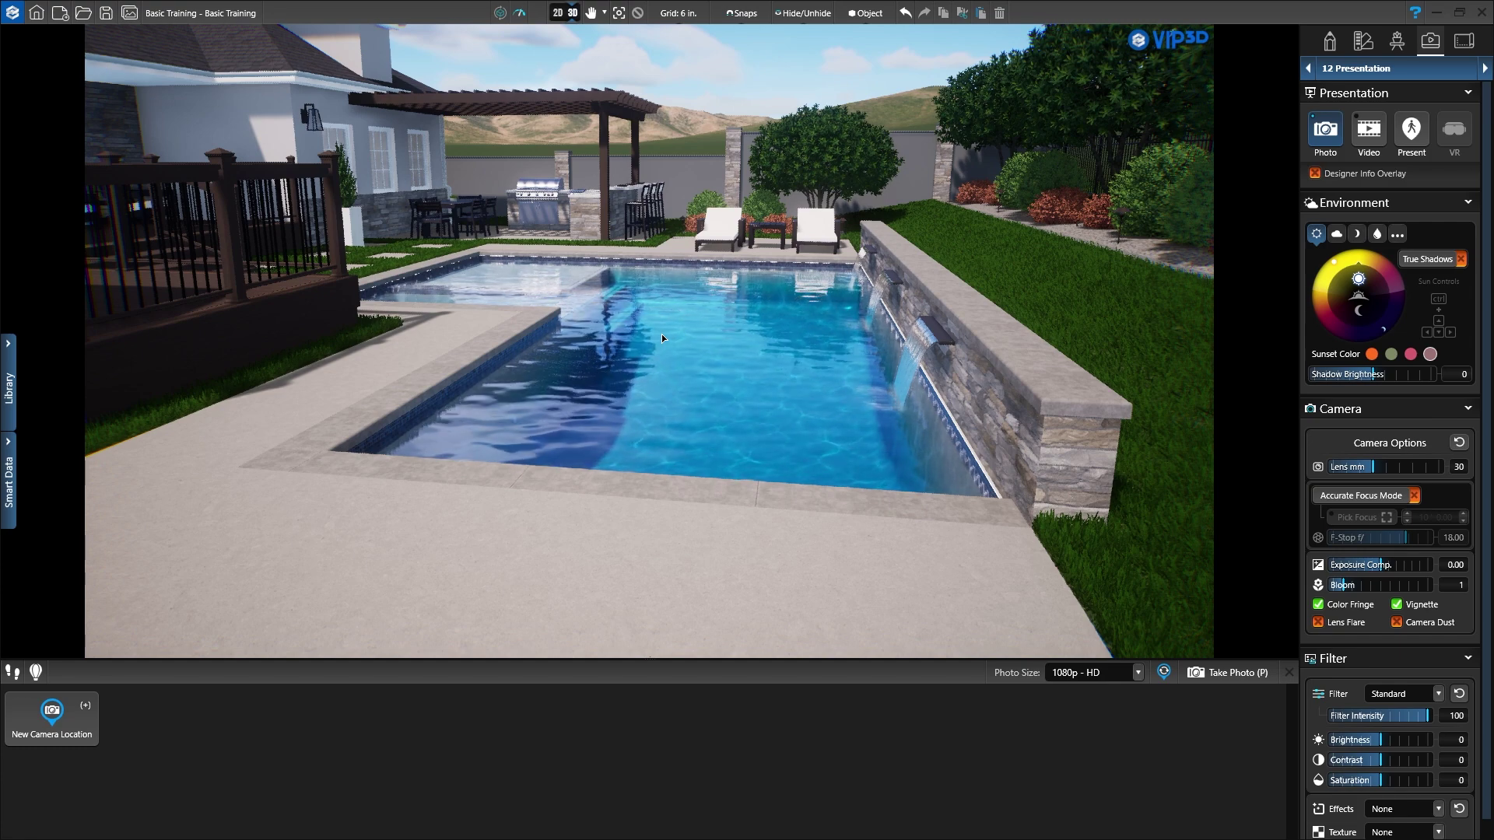
pyautogui.click(48, 716)
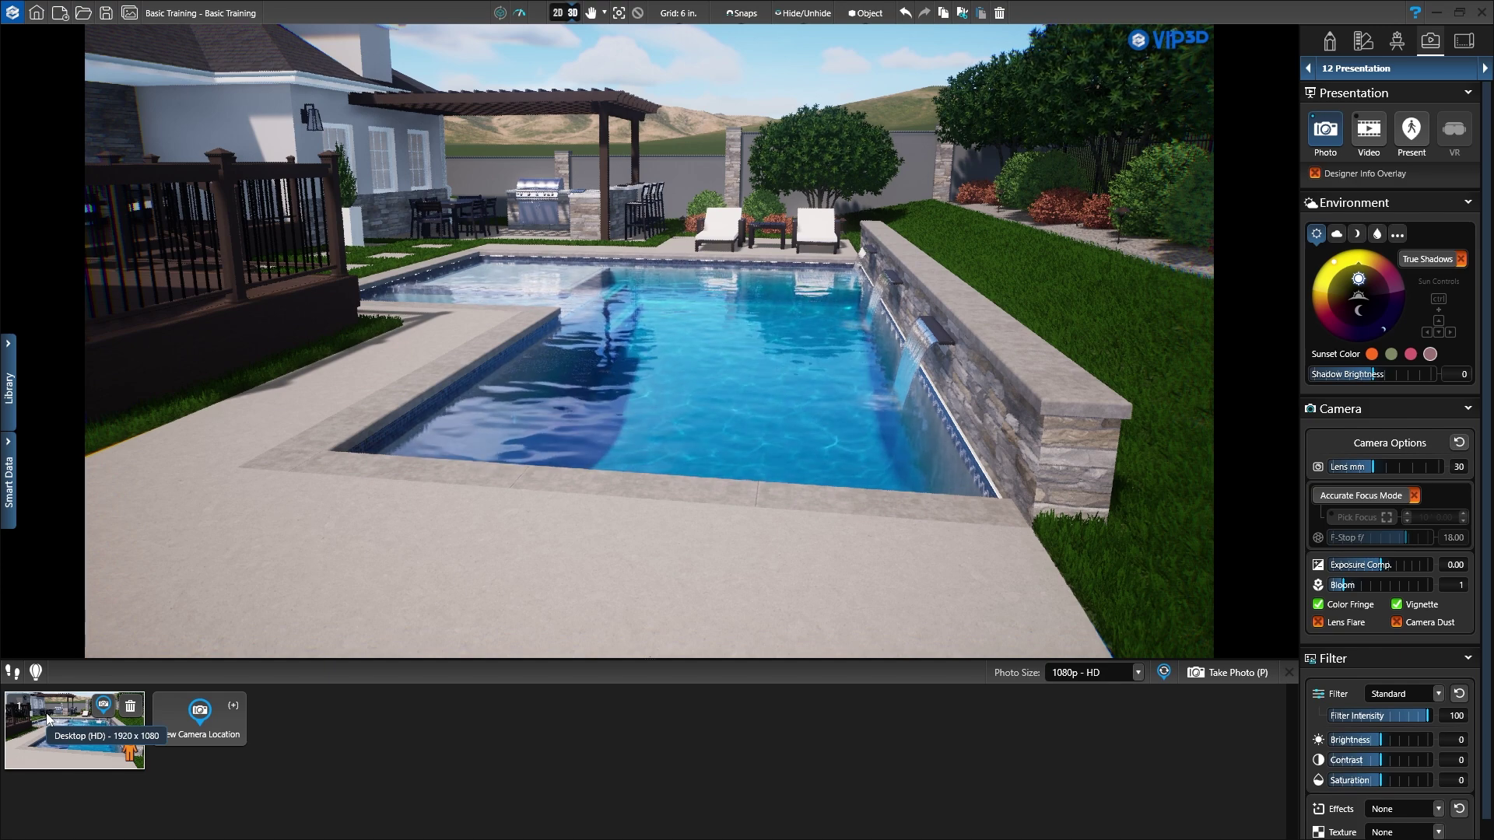
# In Walk mode, move to a view of the pergola, outdoor kitchen and lounge chairs and save it as the second camera location
pyautogui.click(12, 673)
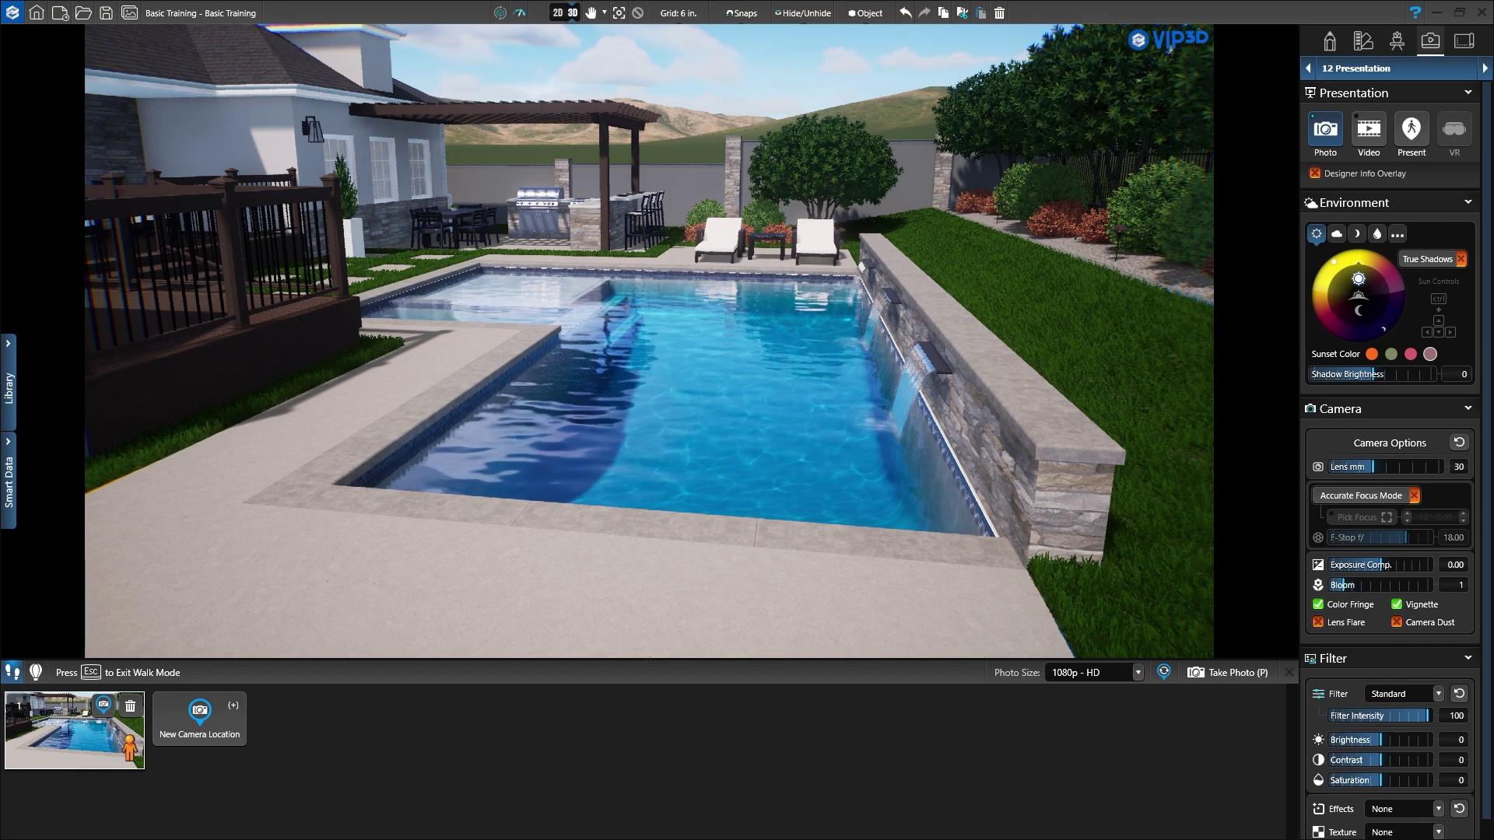
pyautogui.press('w')
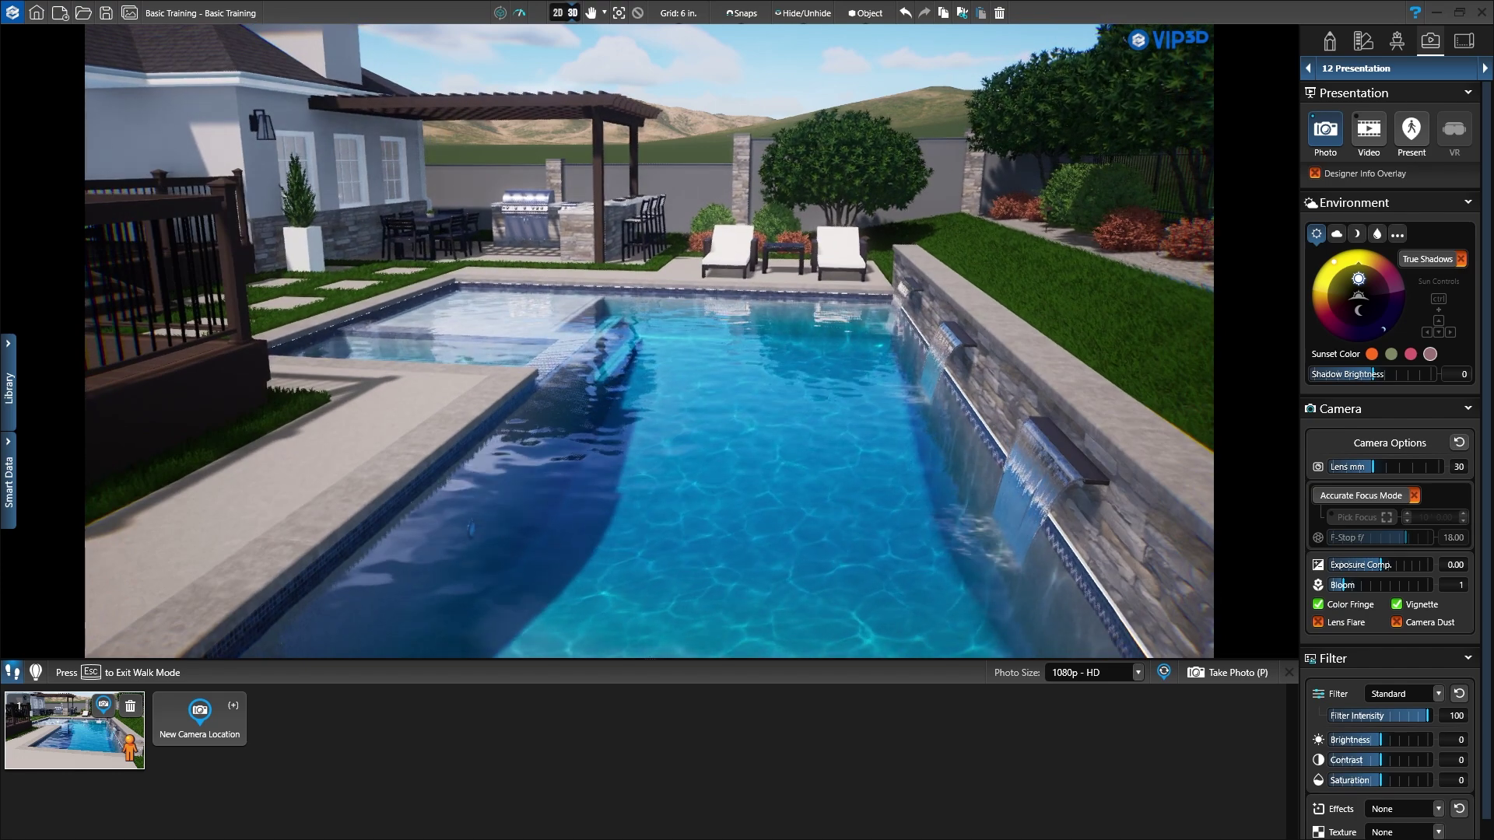
pyautogui.press('s')
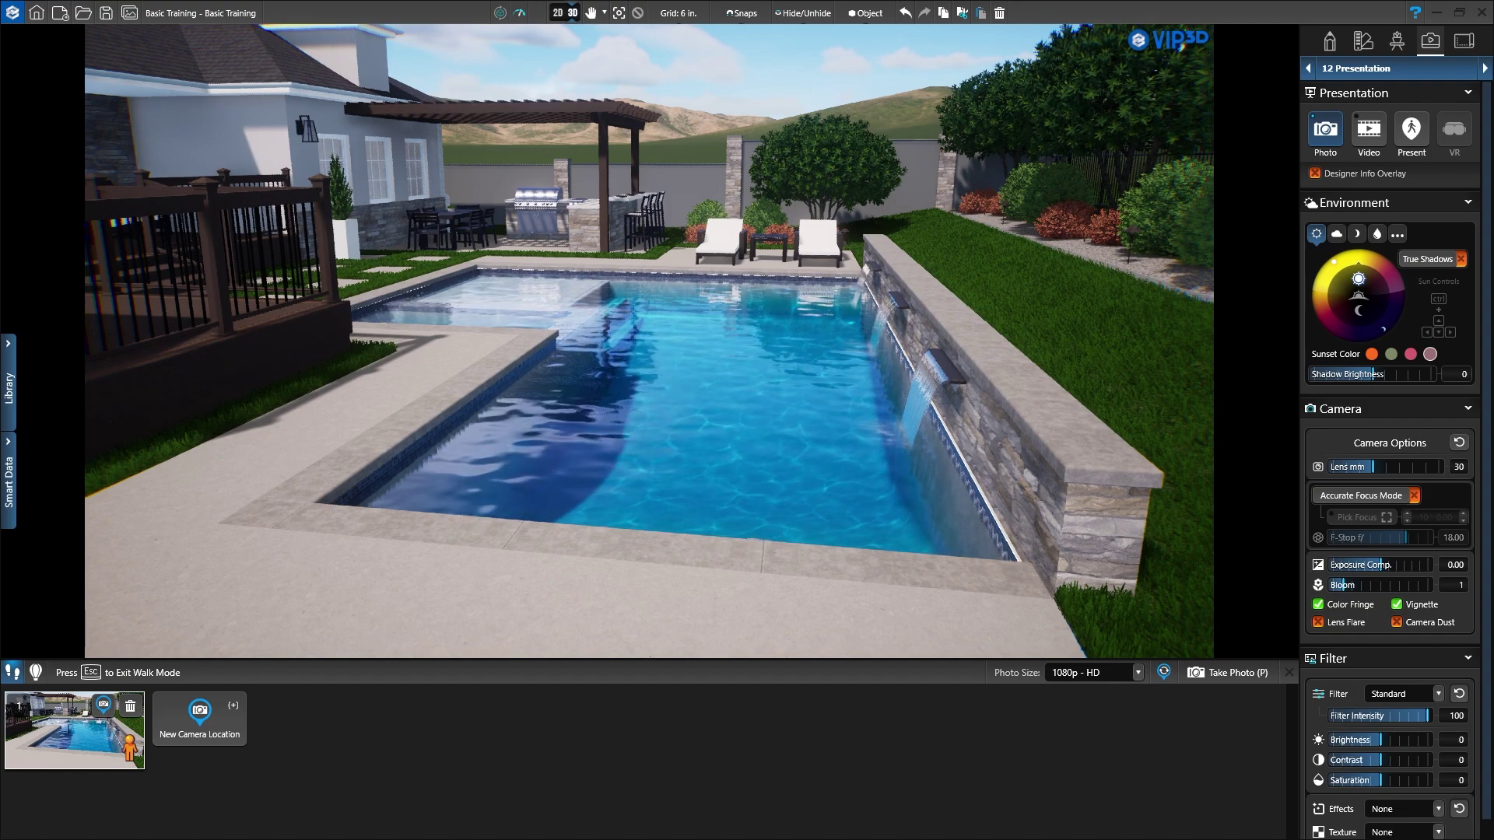
pyautogui.press('pageup')
pyautogui.press('pagedown')
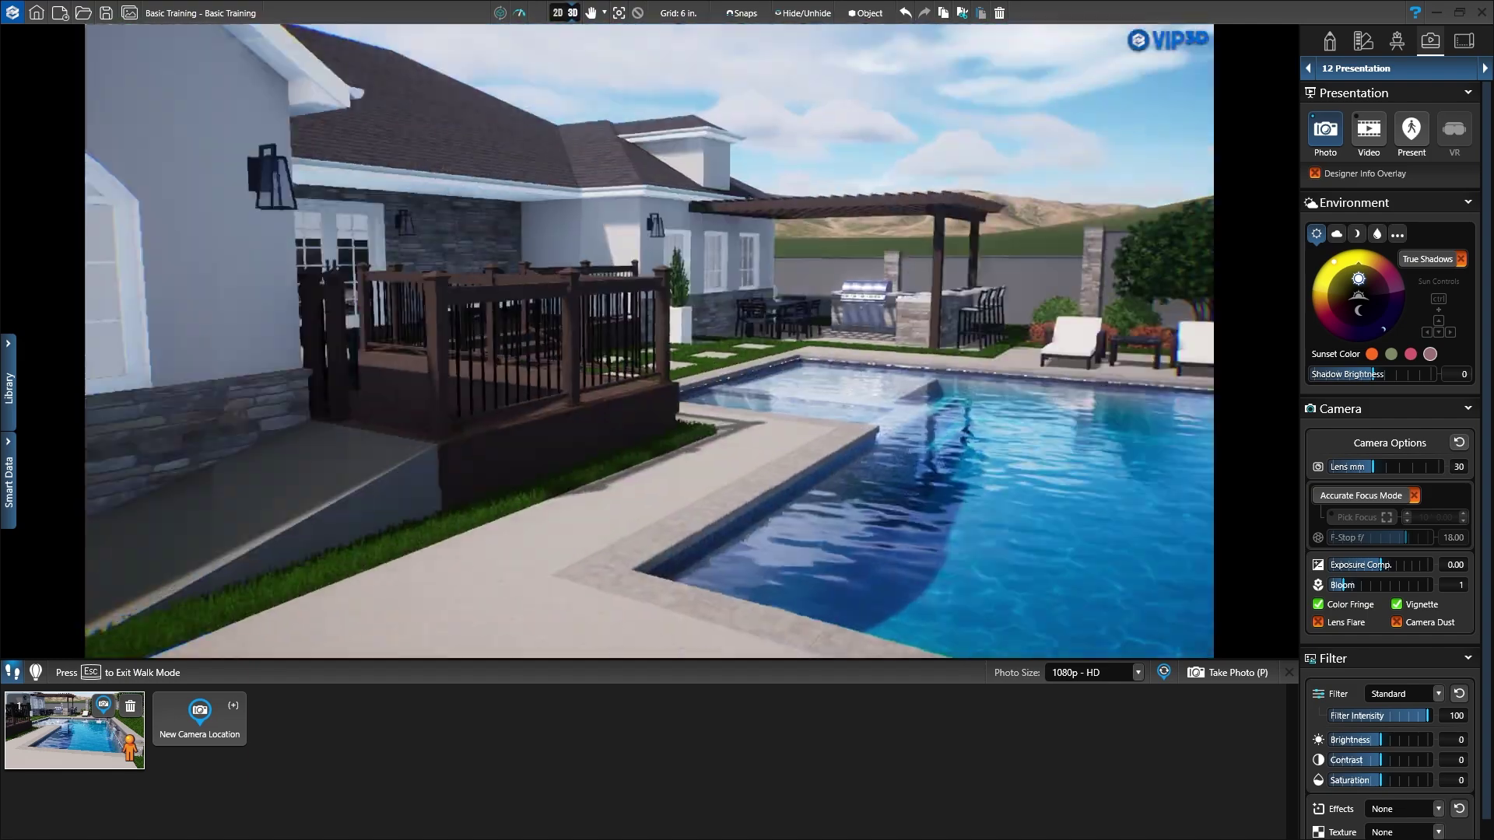
pyautogui.press('Up')
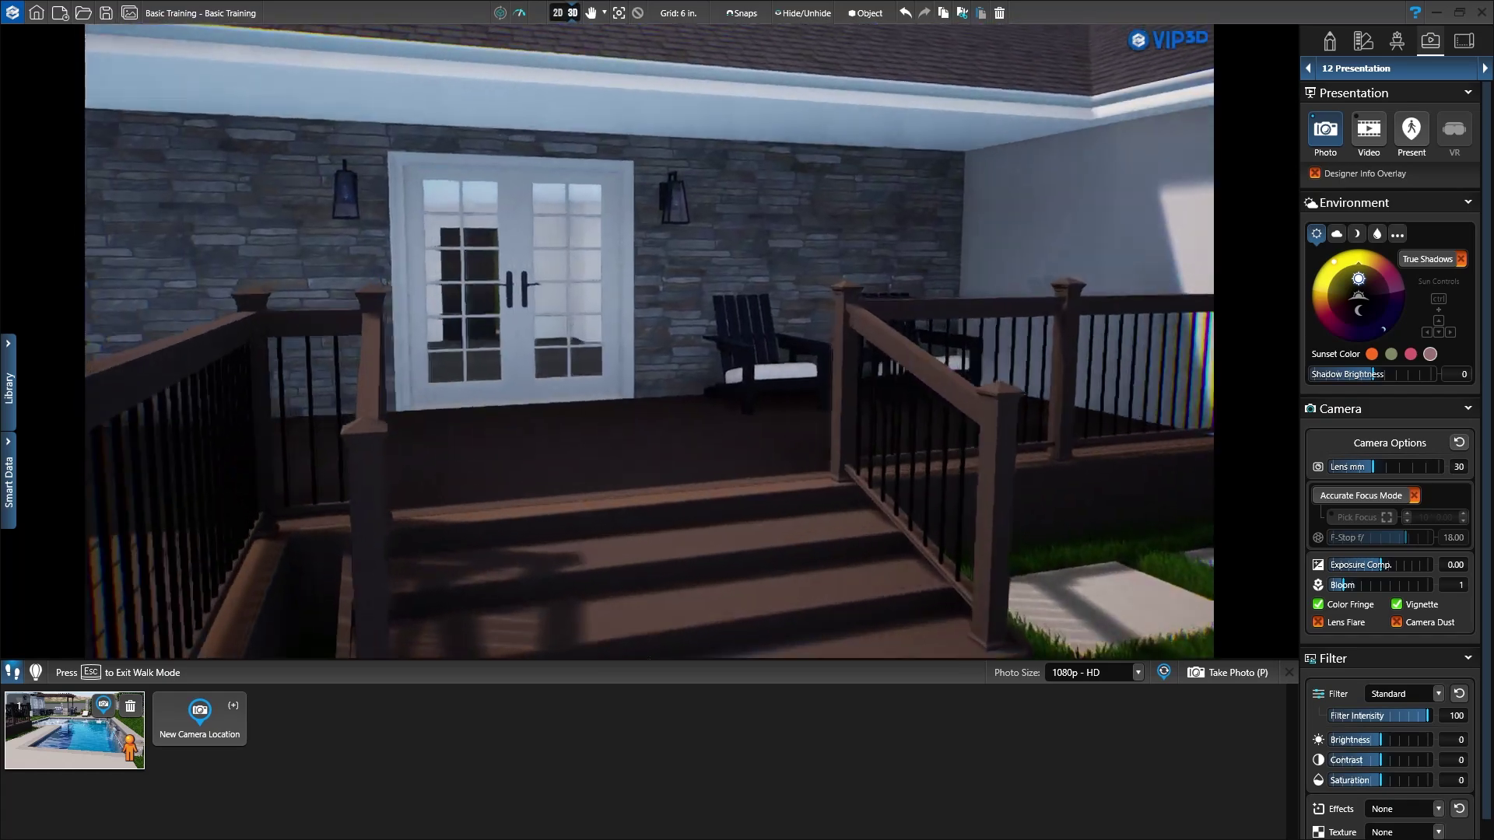
pyautogui.press('Up')
pyautogui.press('Down')
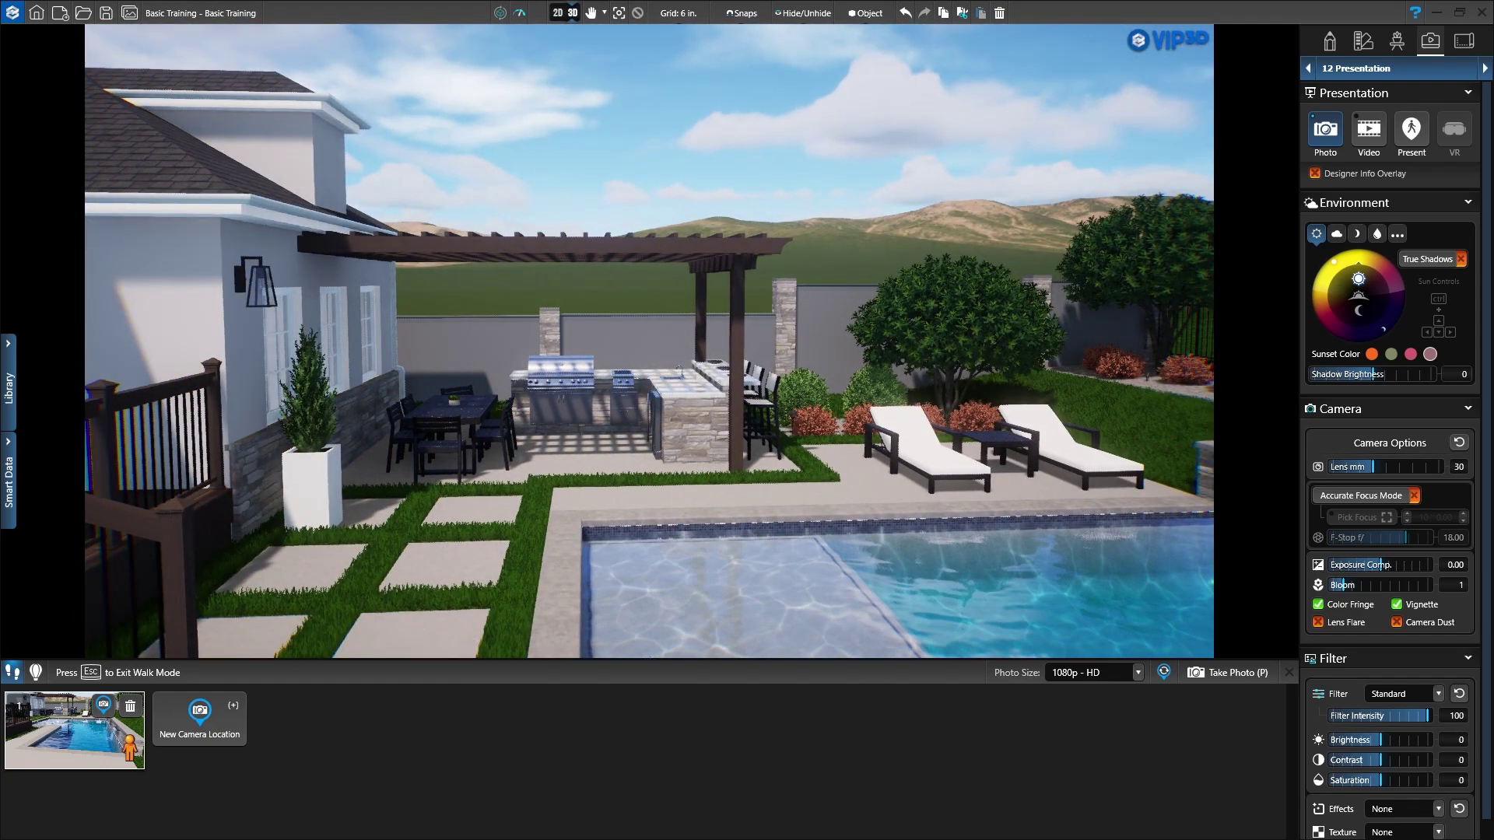
pyautogui.press('Escape')
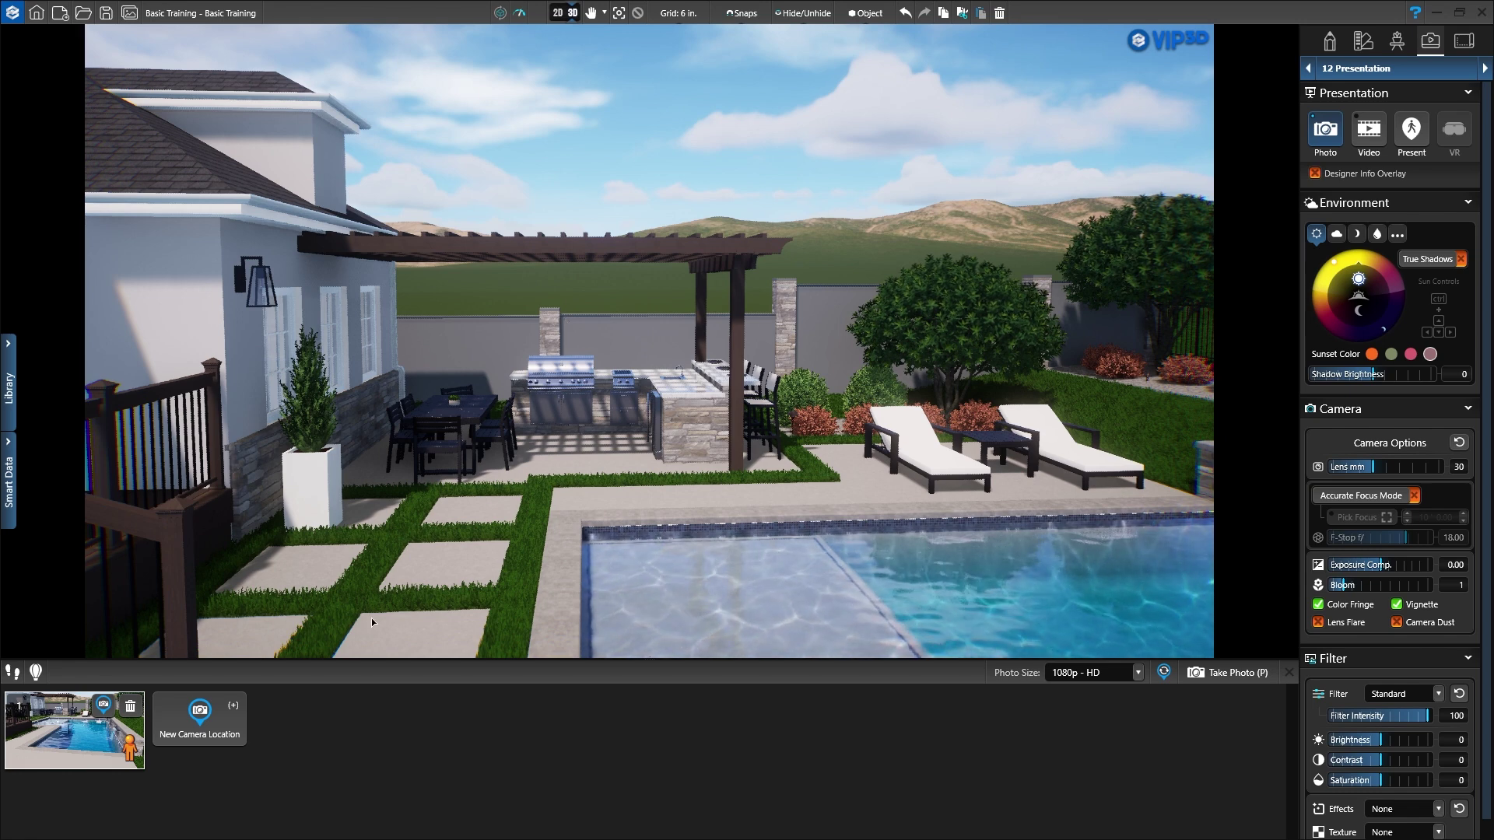
pyautogui.click(200, 720)
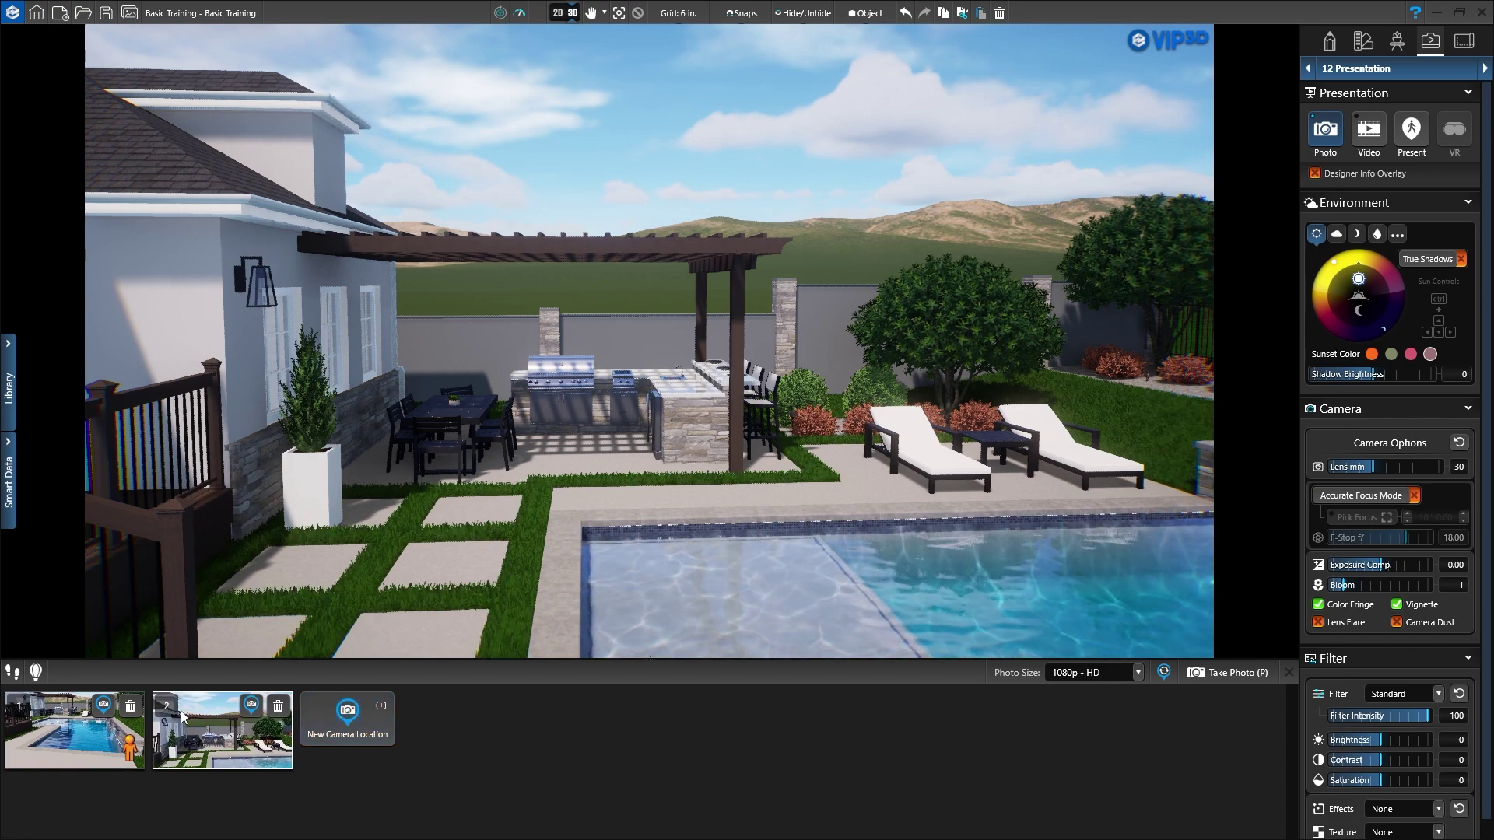
# In Fly mode, rise to an overhead view, rotate it so the pool lies horizontally above the house, and save it as the third camera location
pyautogui.click(38, 673)
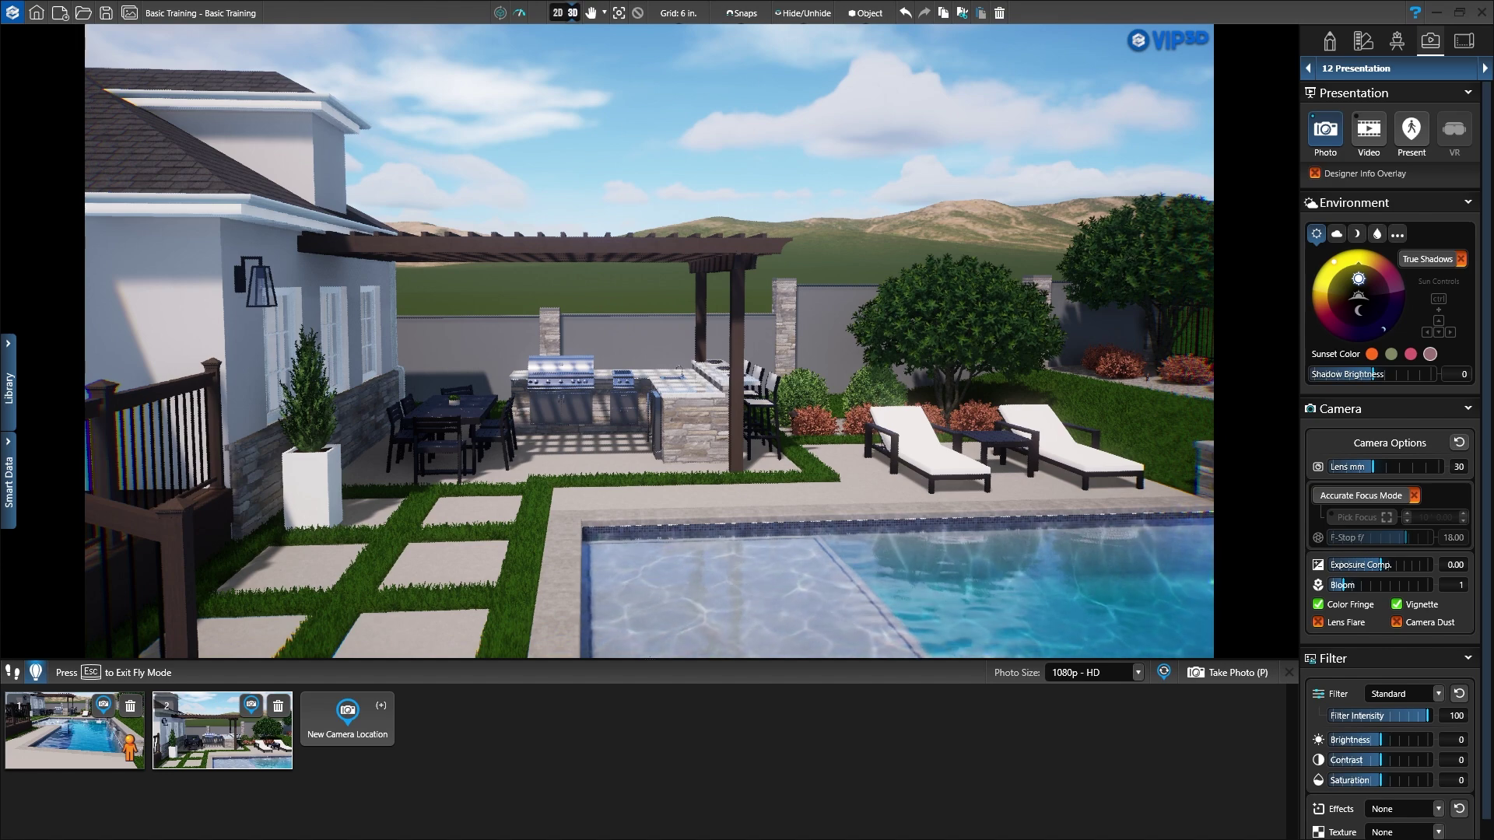
pyautogui.press('s')
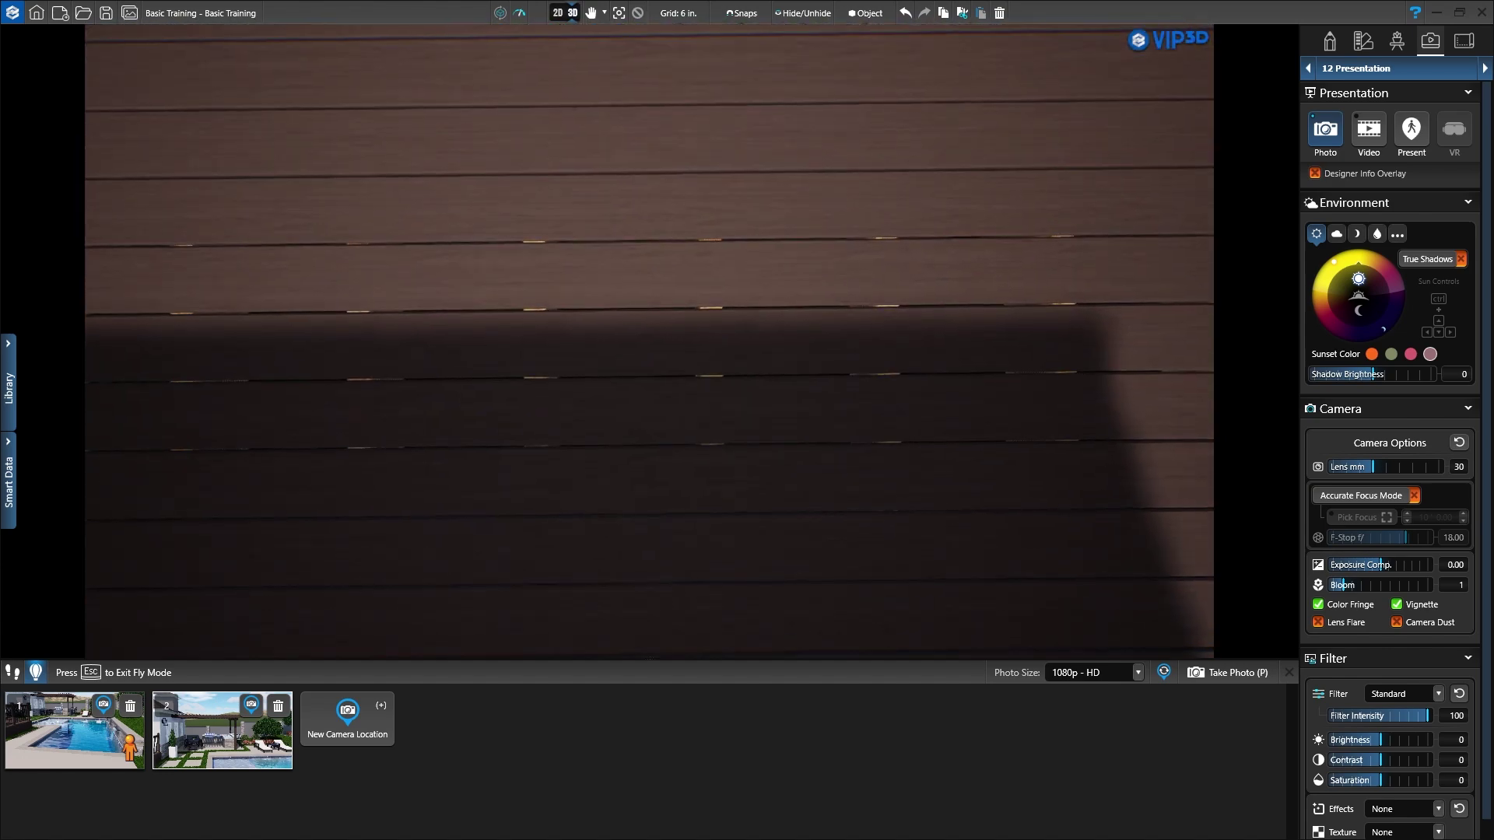
pyautogui.press('s')
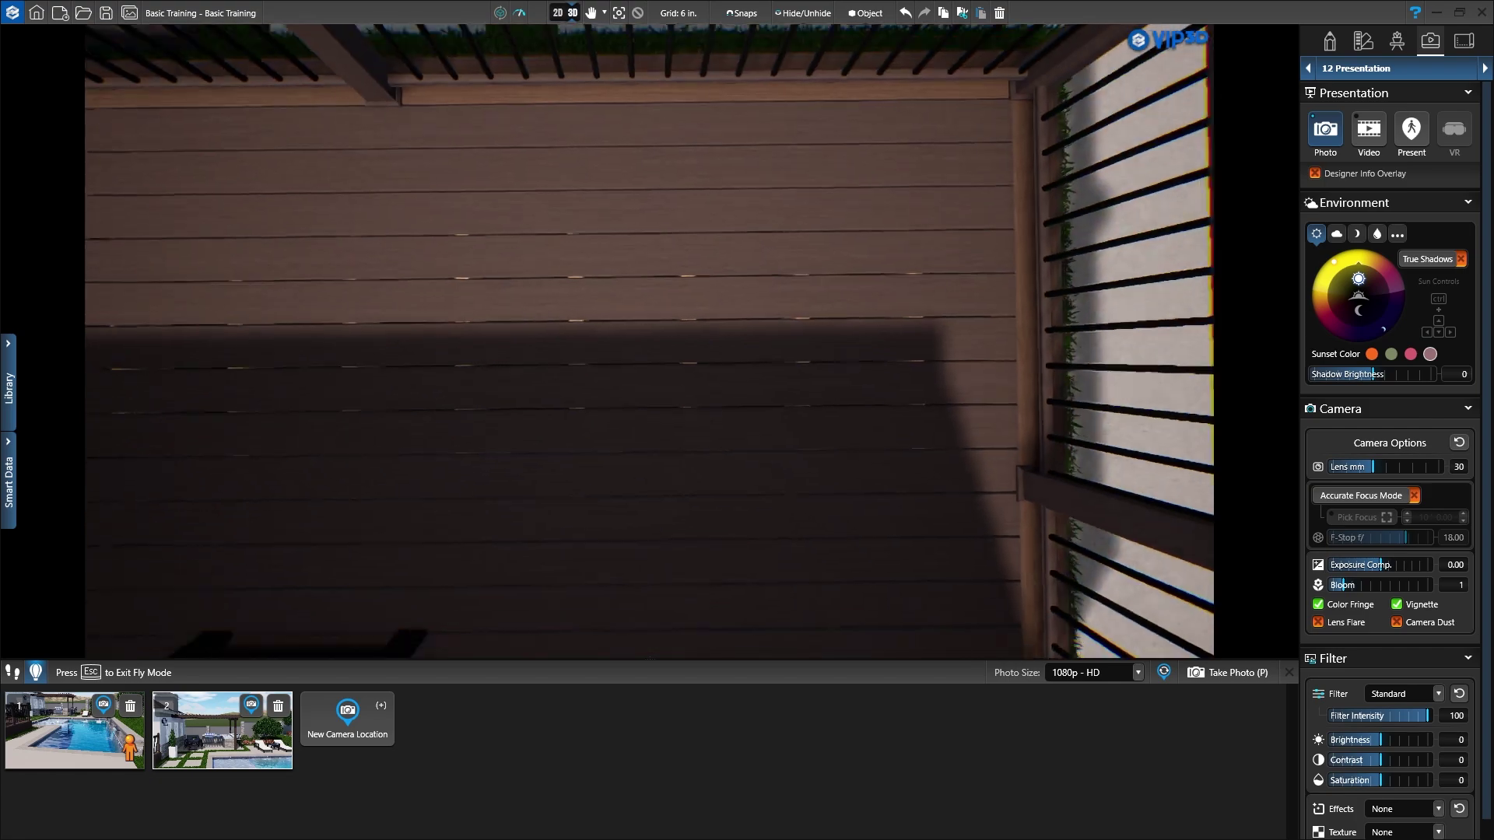
pyautogui.press('s')
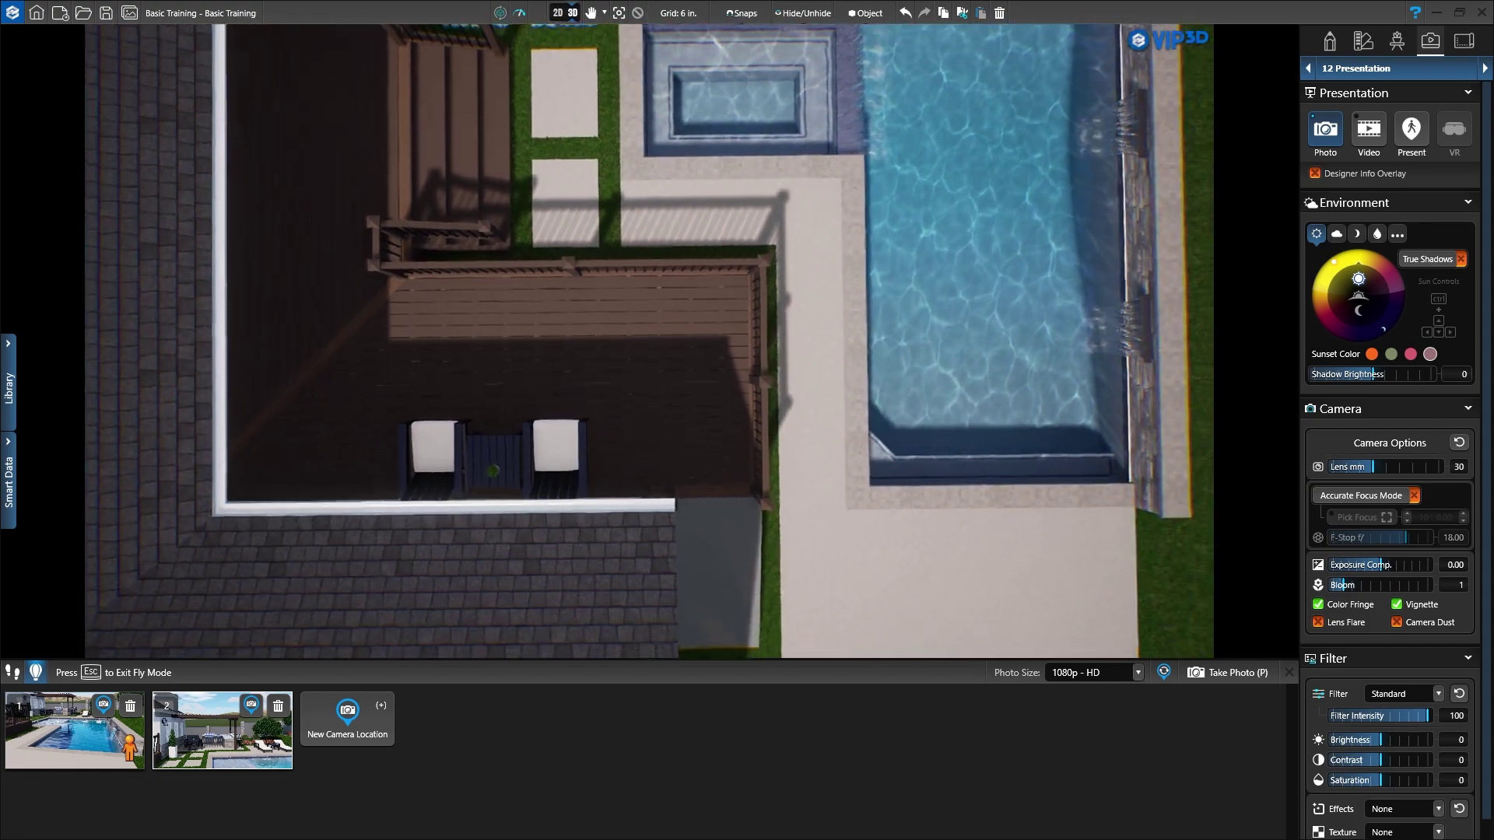
pyautogui.press('s')
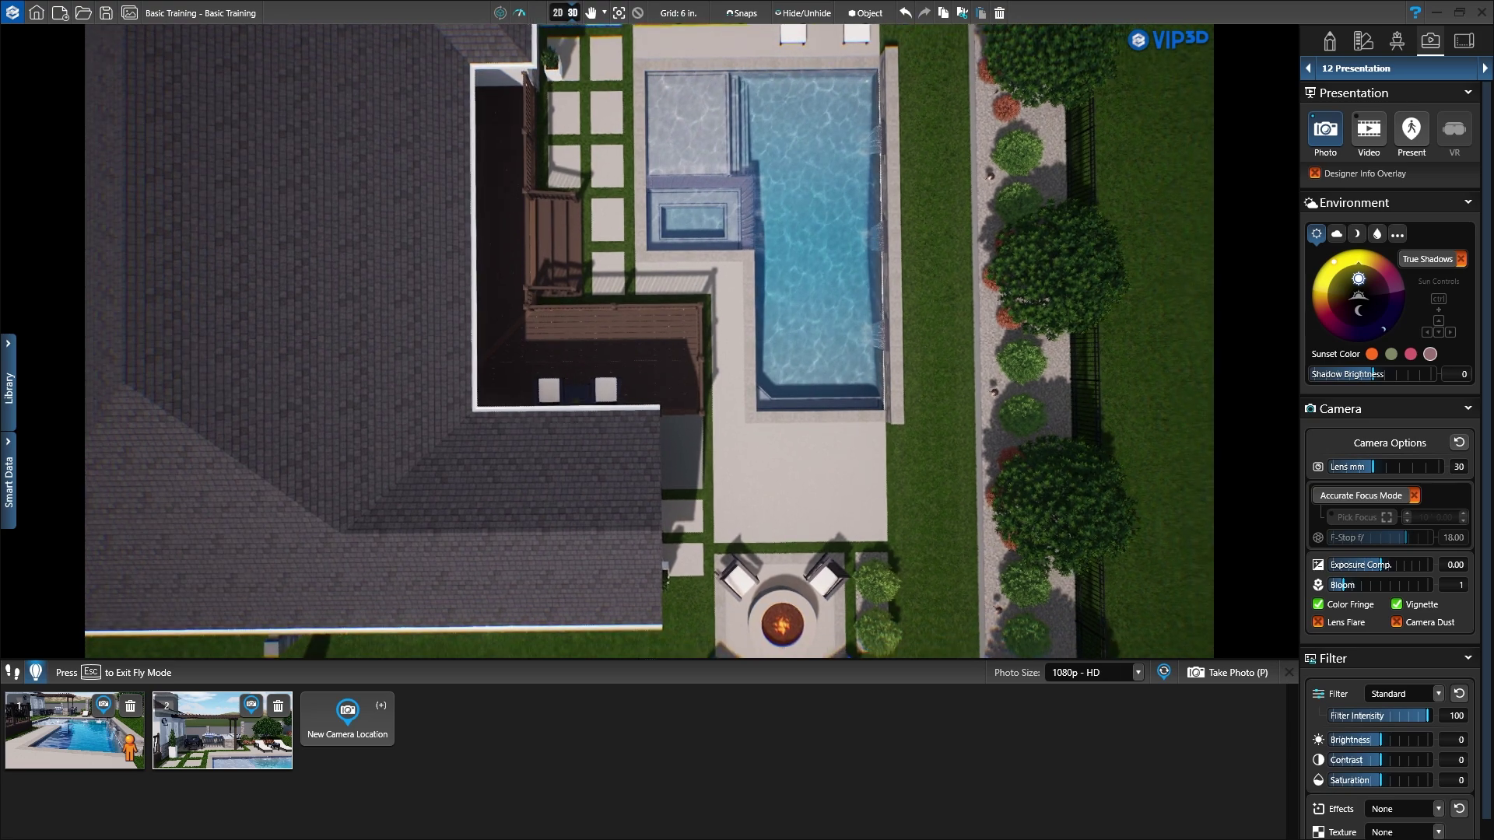
pyautogui.press('Escape')
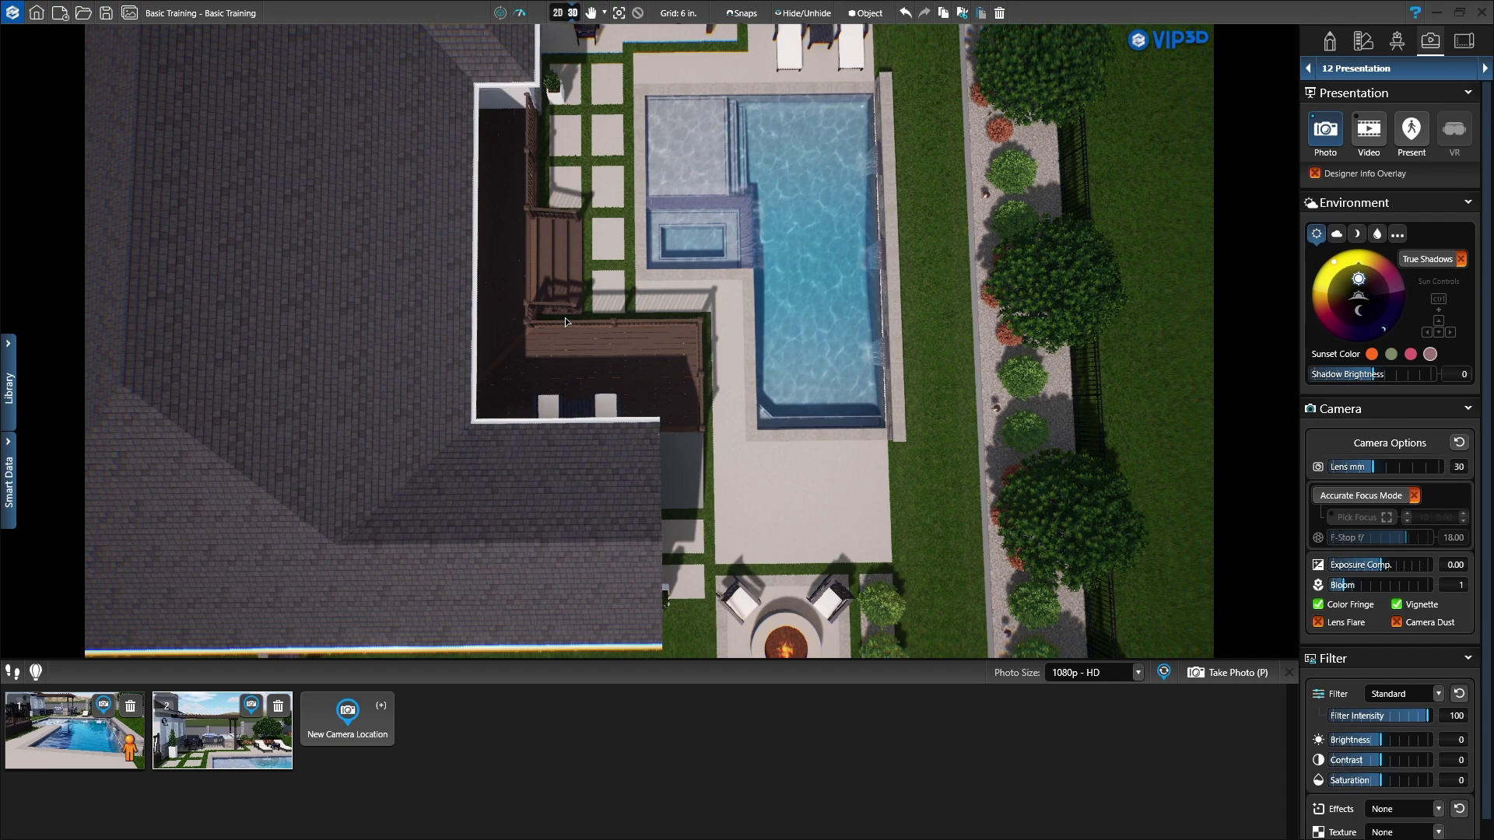
pyautogui.moveTo(565, 318); pyautogui.dragTo(716, 323, button='right')
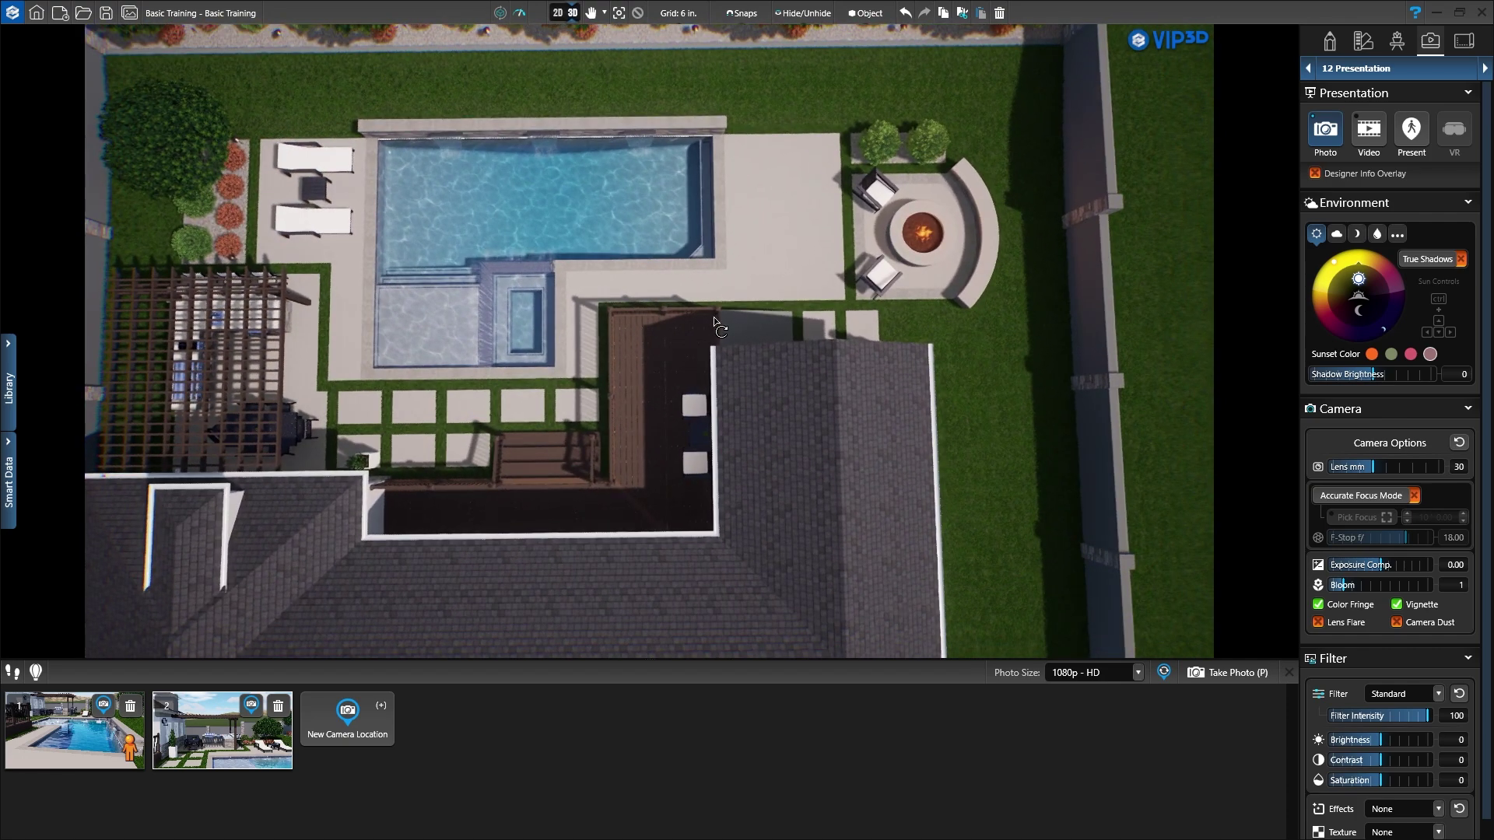
pyautogui.moveTo(674, 302); pyautogui.dragTo(789, 335, button='middle')
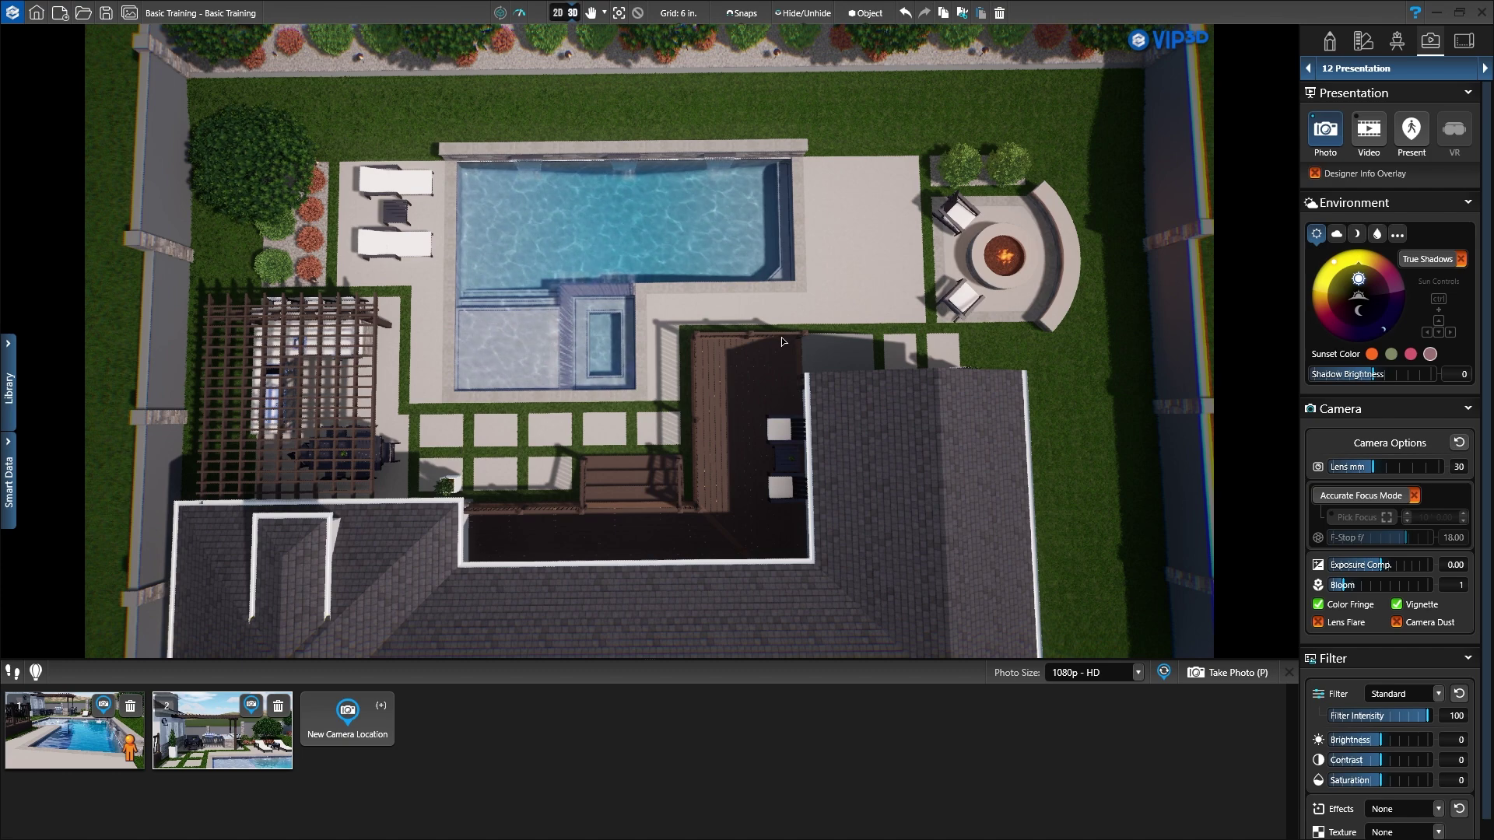
pyautogui.press('+')
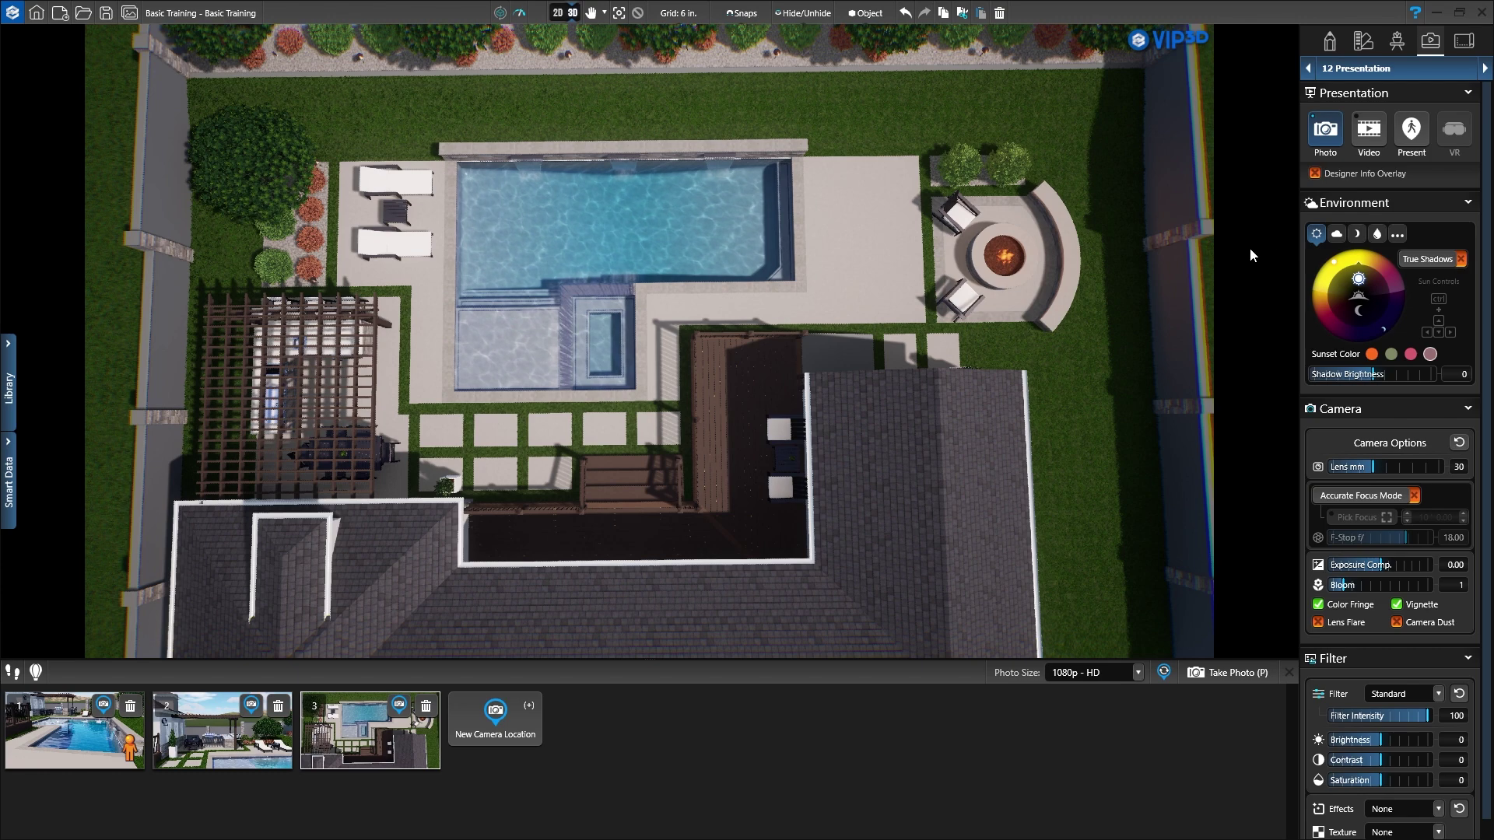
# Turn on the Designer Info Overlay and keep its company name, designer name and client name entries enabled
pyautogui.click(1316, 174)
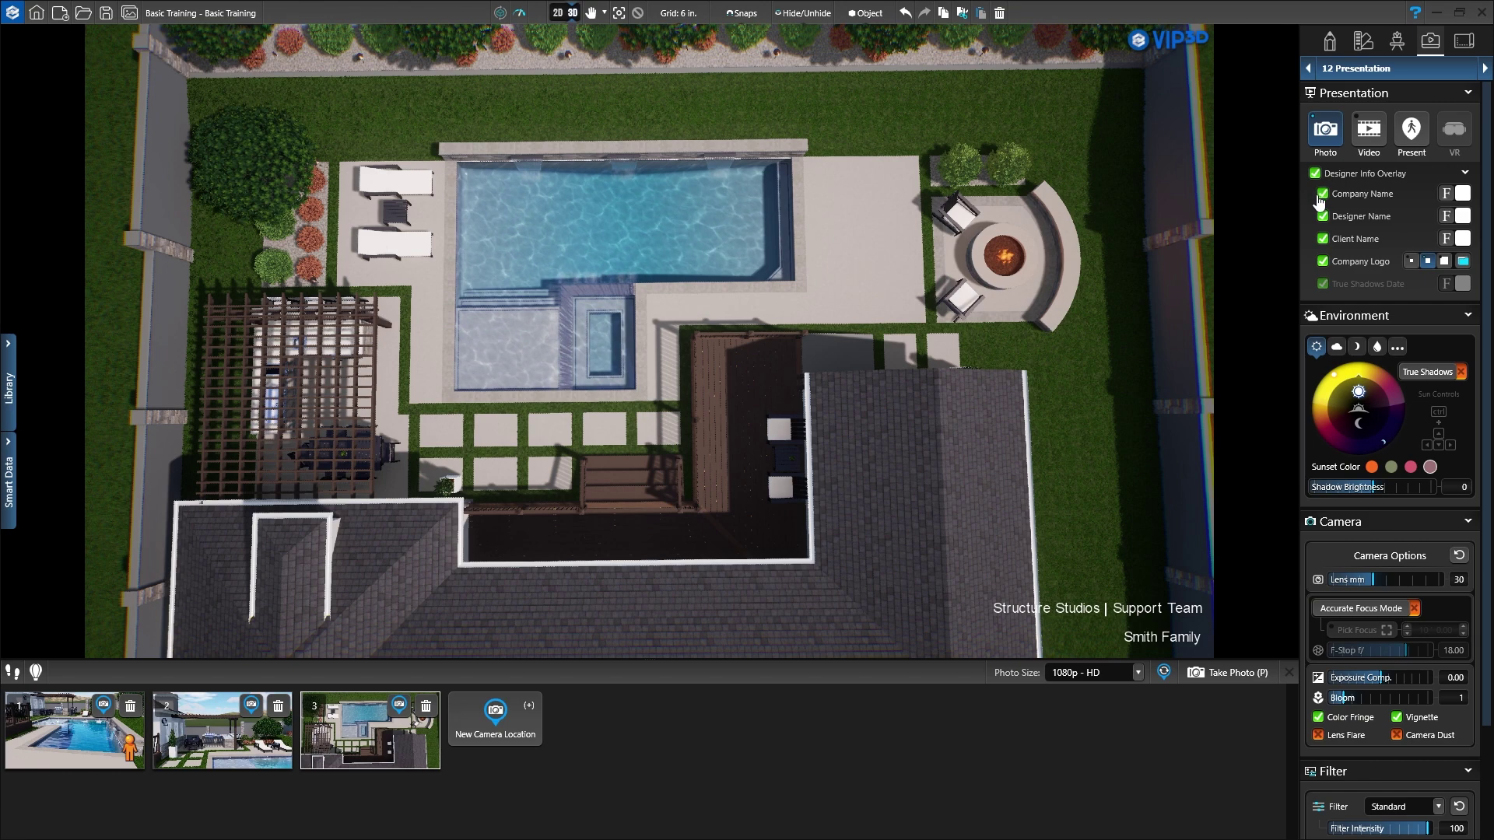
pyautogui.click(1322, 194)
pyautogui.click(1323, 195)
pyautogui.click(1322, 217)
pyautogui.click(1323, 218)
pyautogui.click(1322, 240)
pyautogui.click(1322, 239)
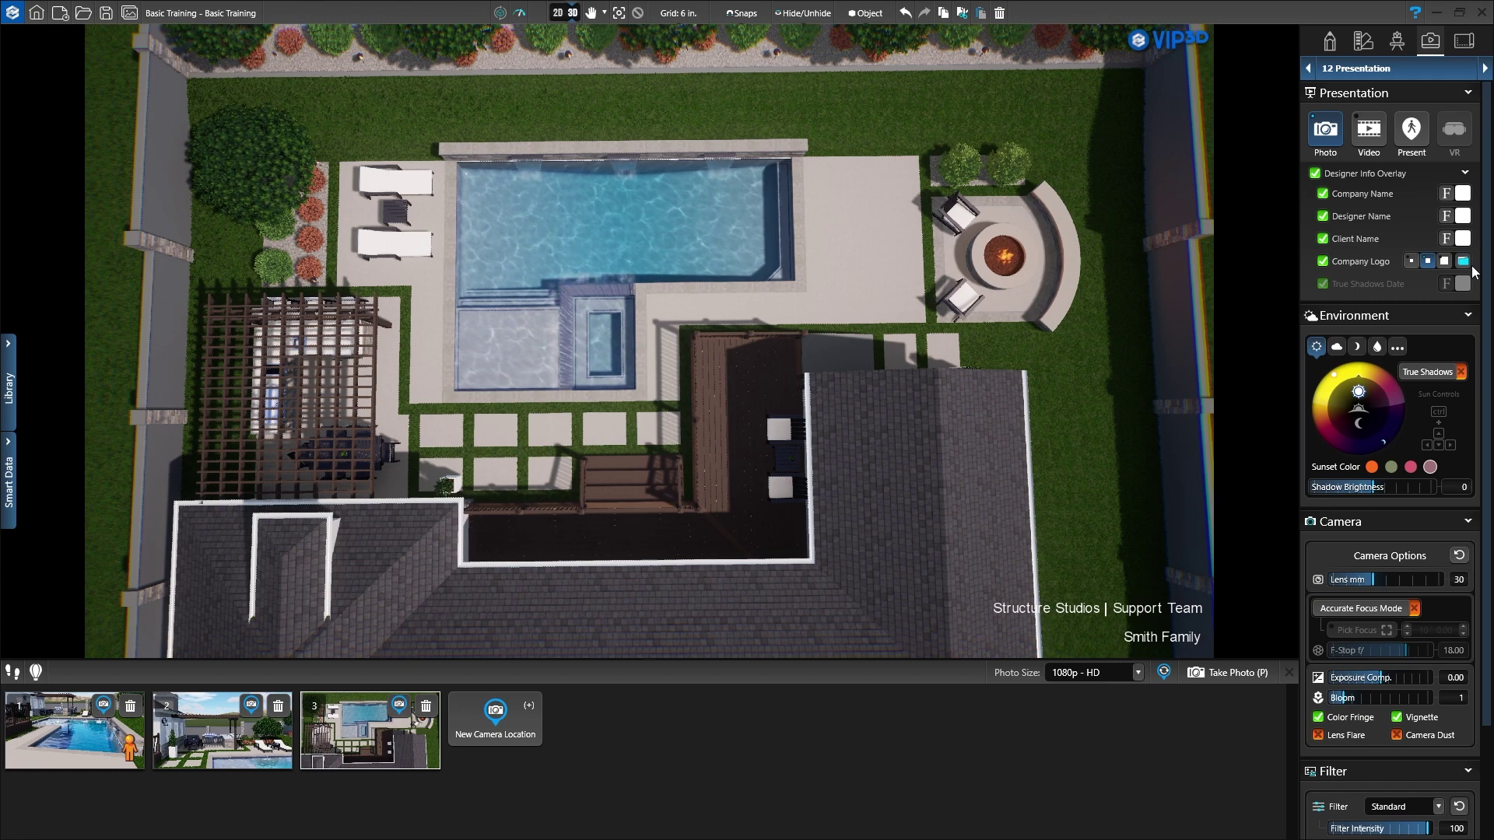
# Open the project information with its client details and save it
pyautogui.click(36, 12)
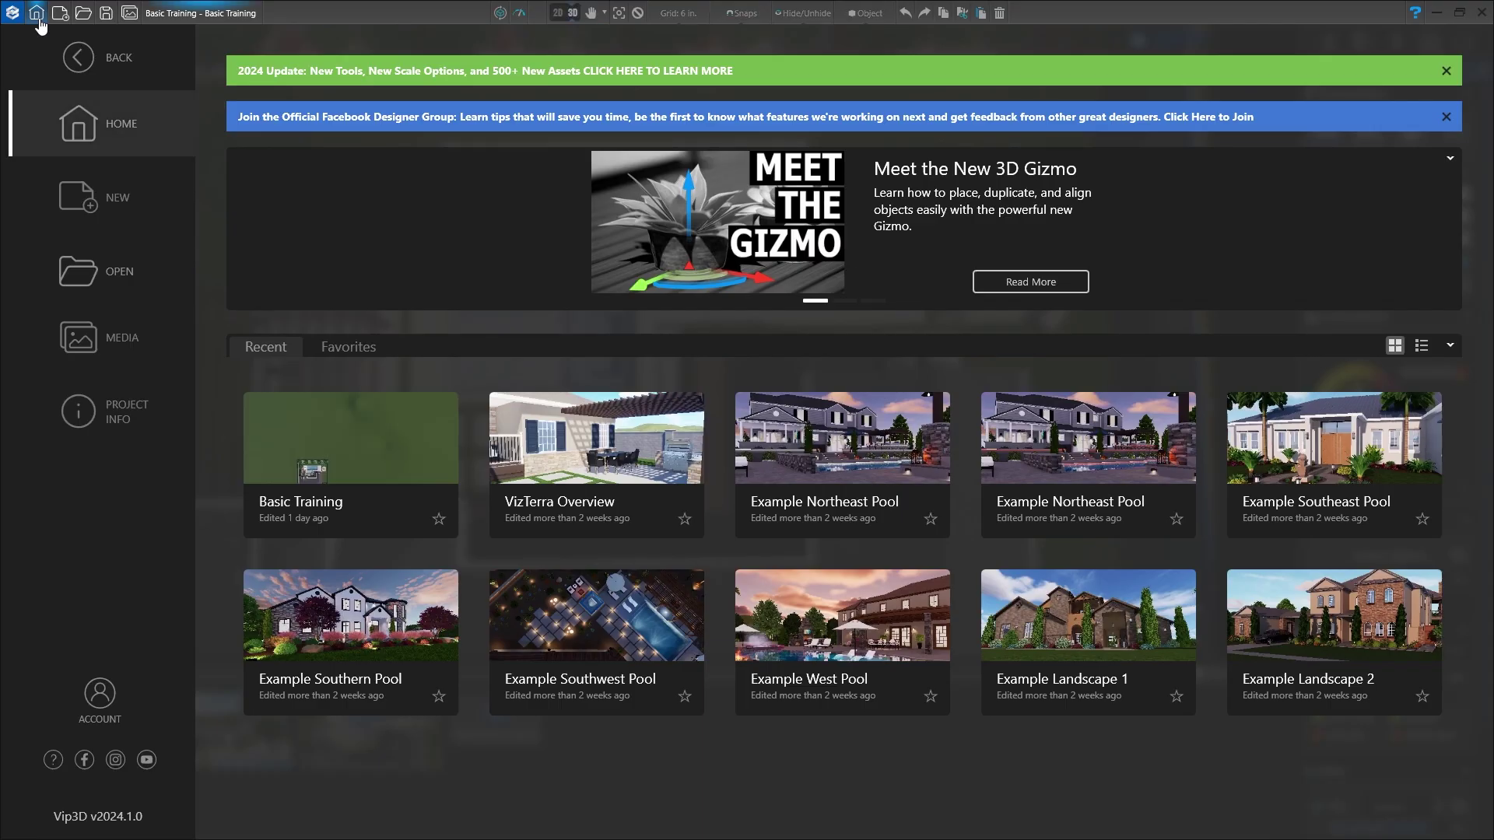
pyautogui.click(84, 407)
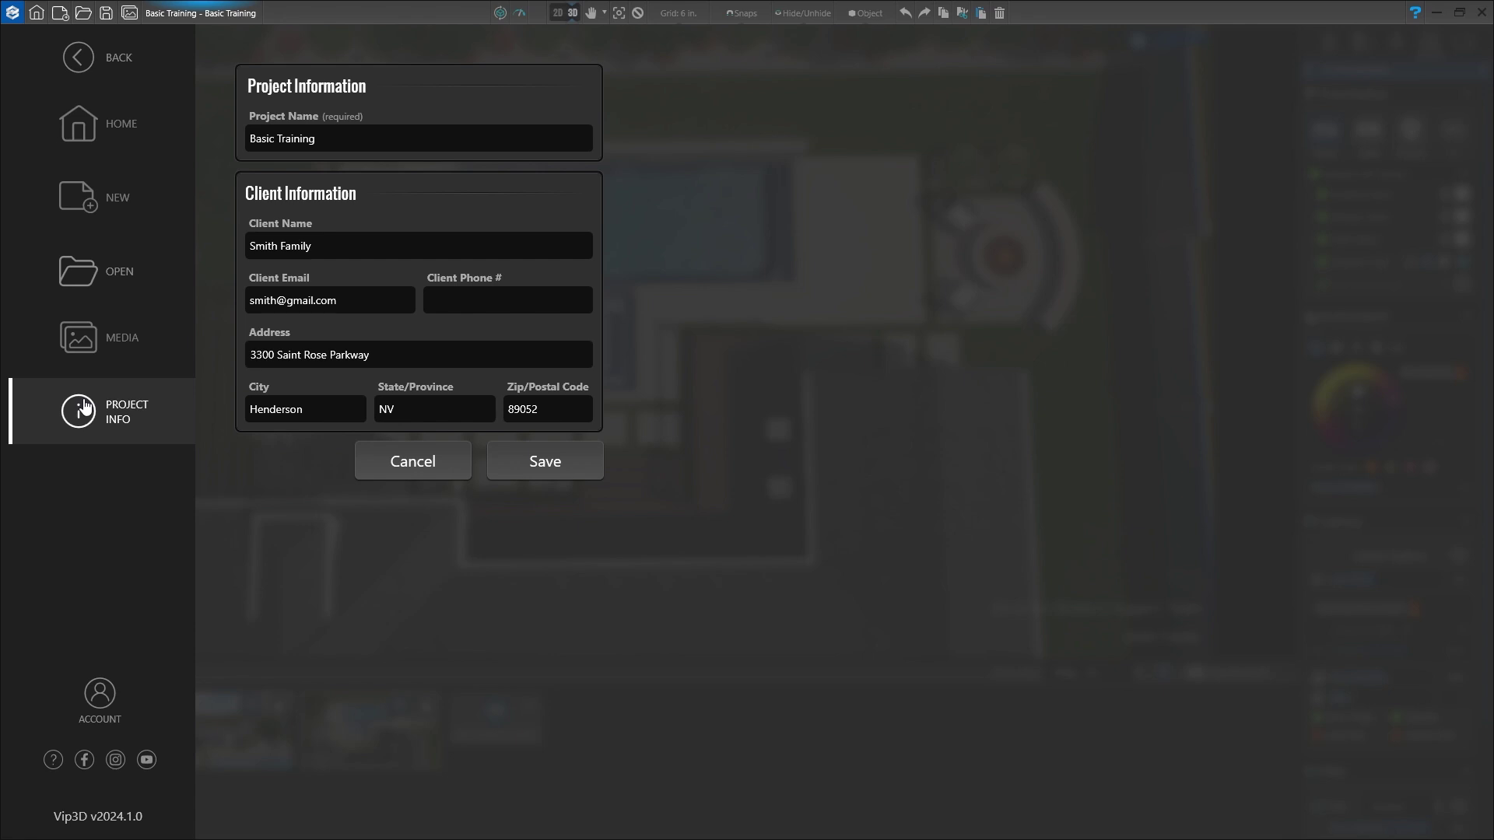
pyautogui.click(548, 461)
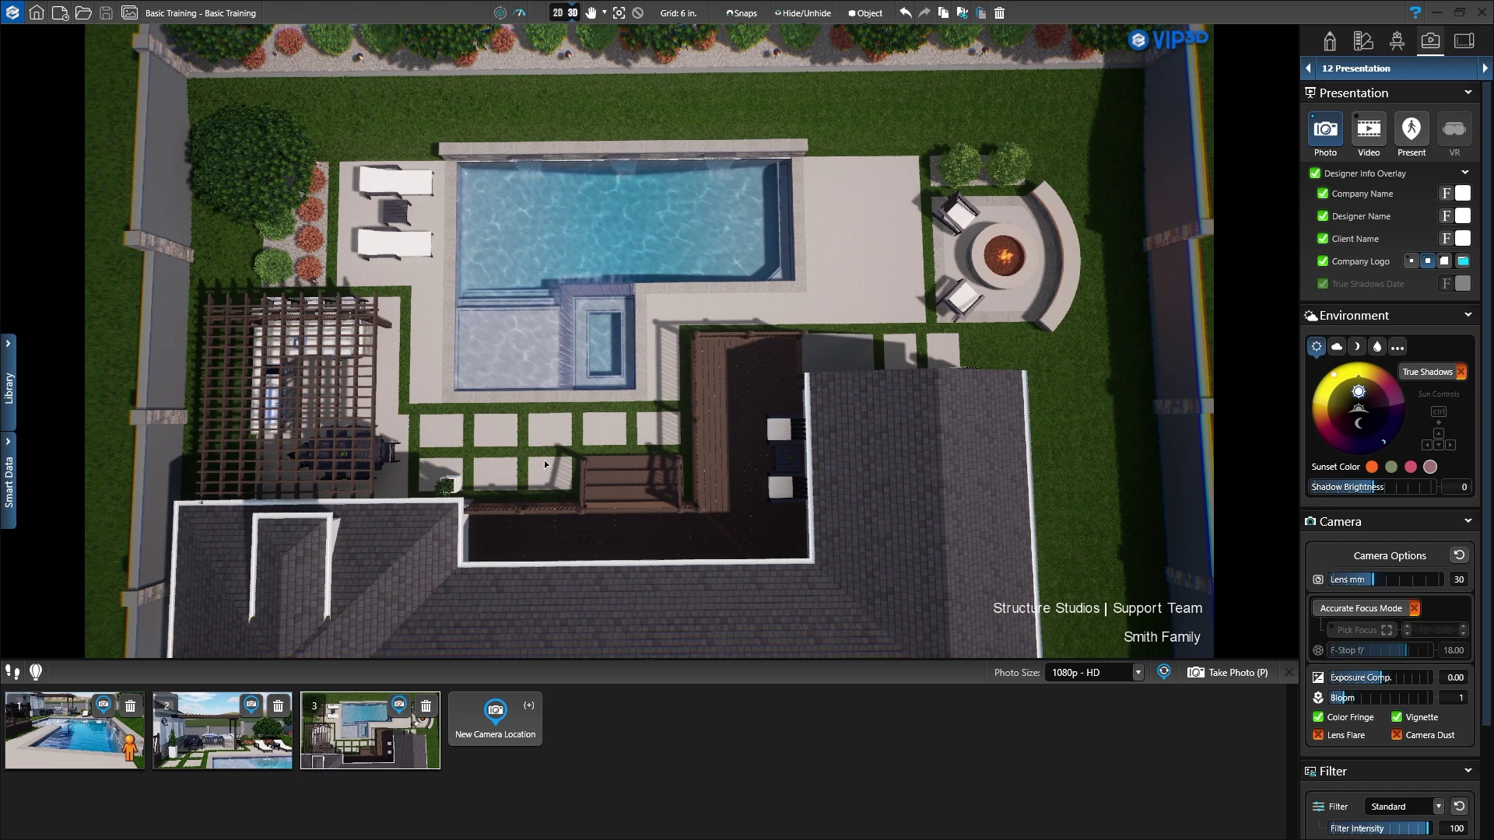
# Recall the first camera location and take a photo of the pool view
pyautogui.click(64, 727)
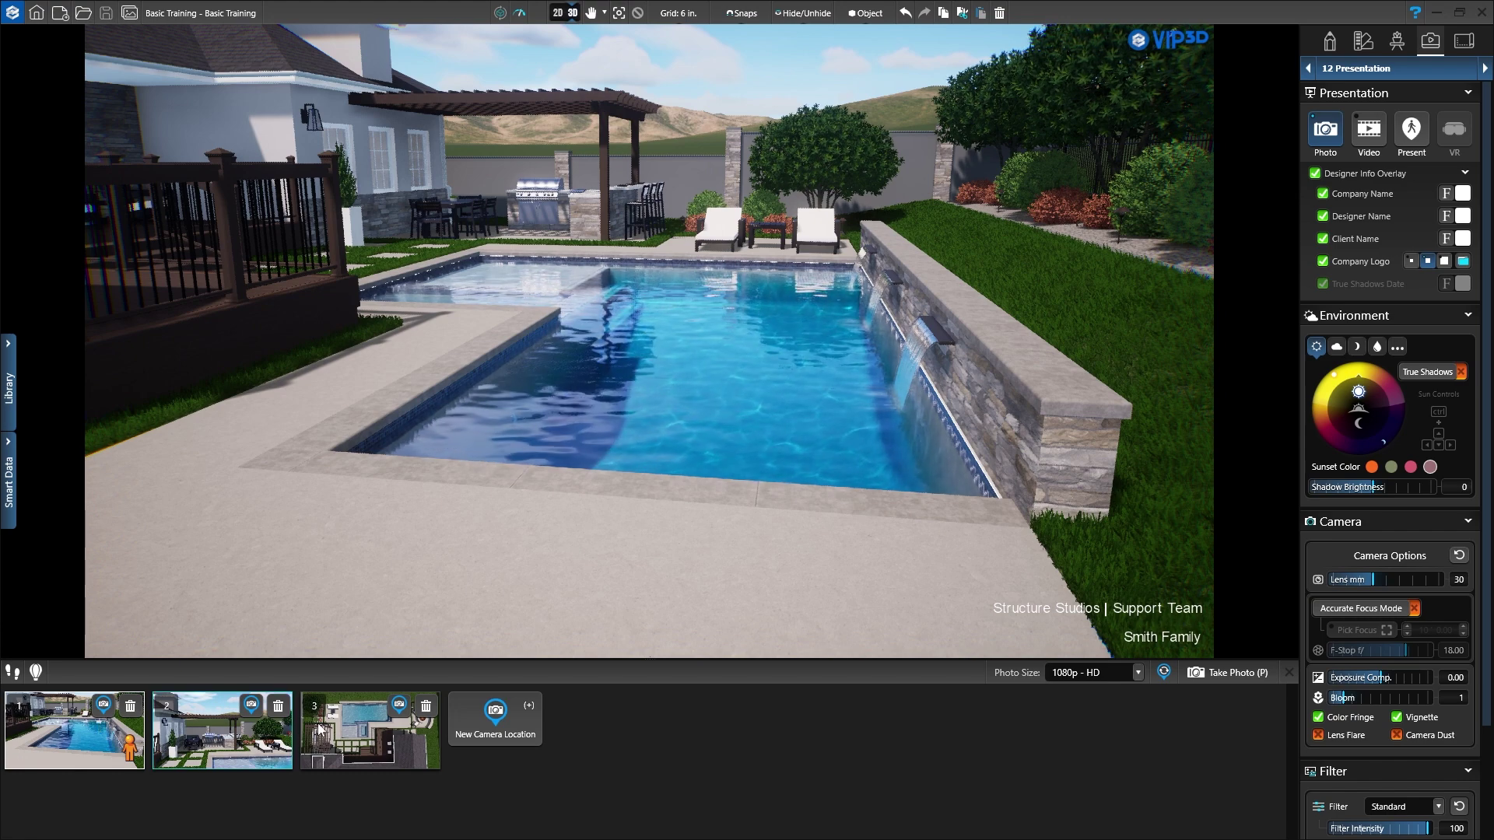
pyautogui.click(1231, 683)
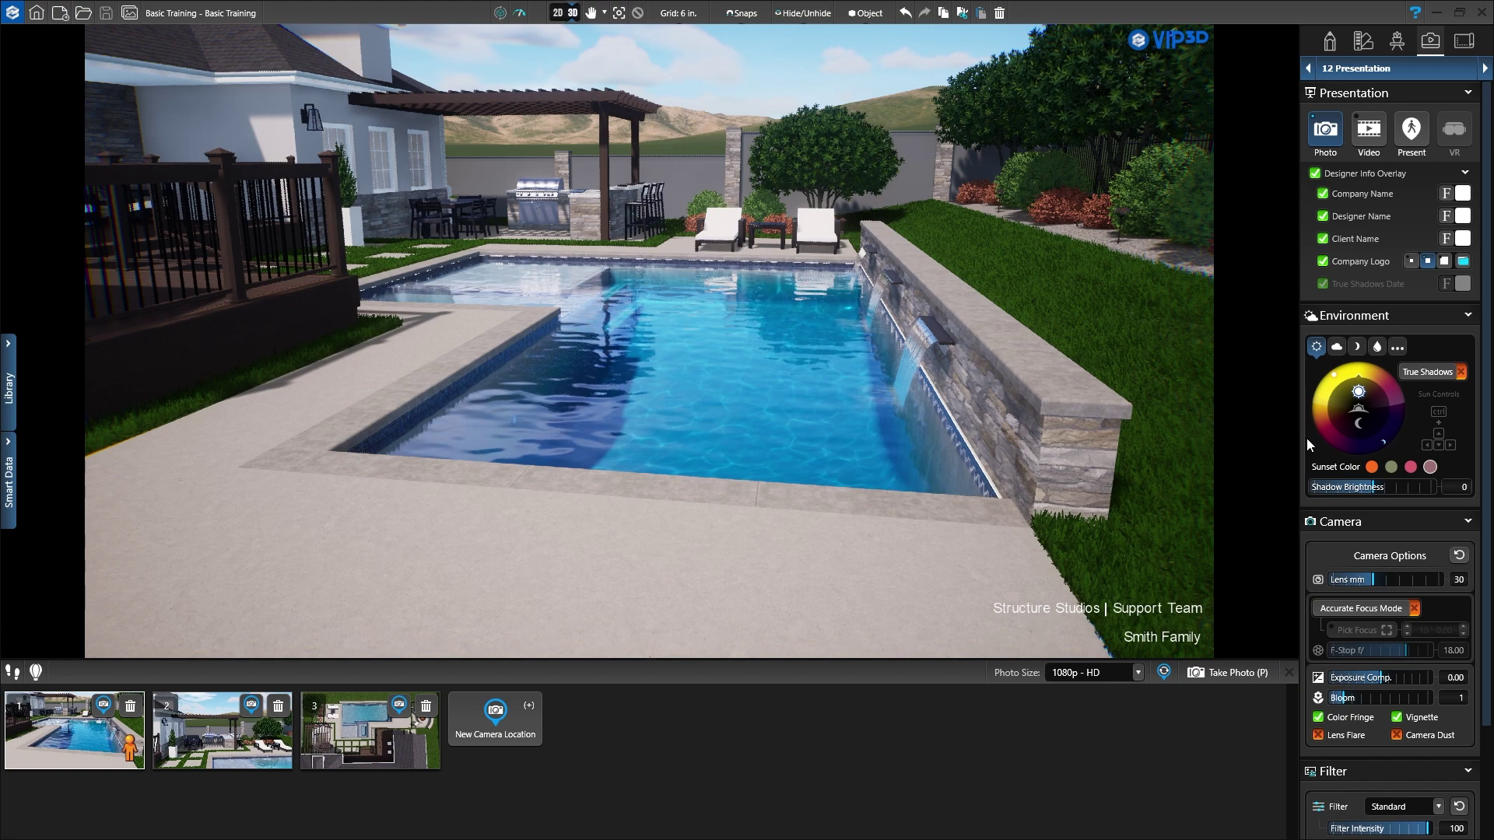
# Switch the environment between day and night lighting for the pool view, finishing on night
pyautogui.click(1359, 415)
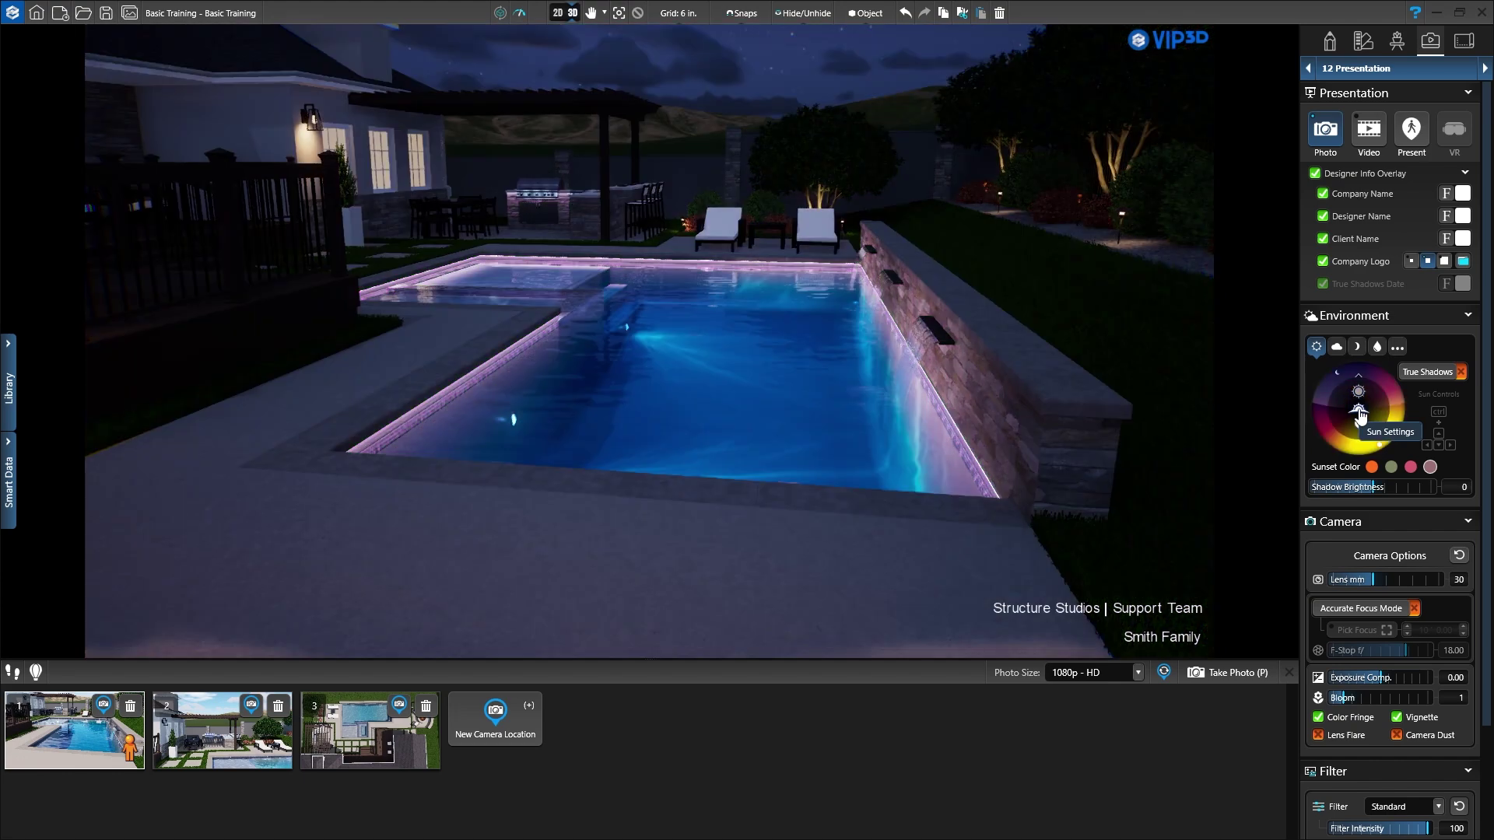
pyautogui.click(1359, 415)
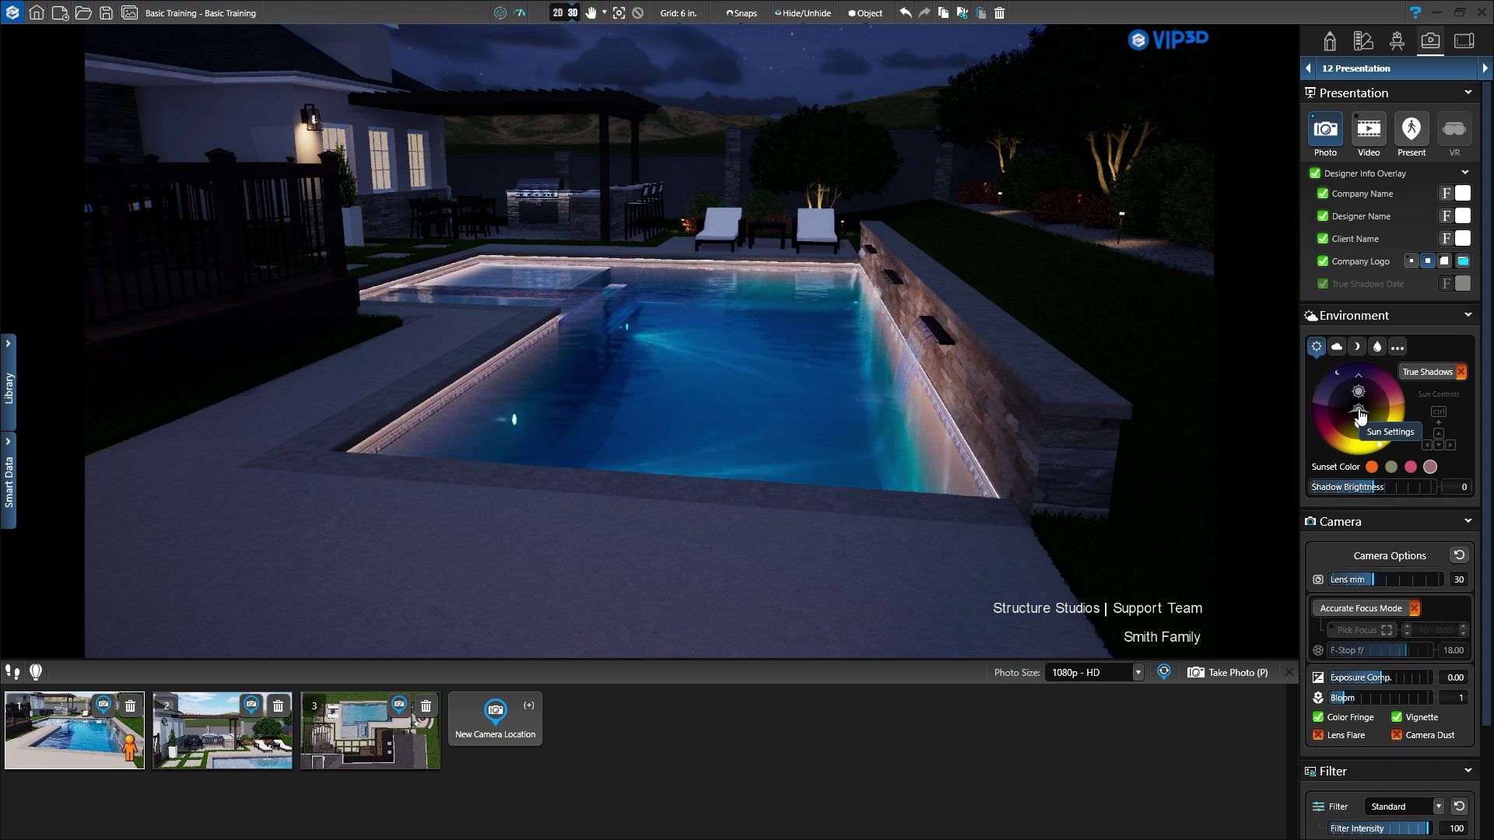
pyautogui.click(1359, 415)
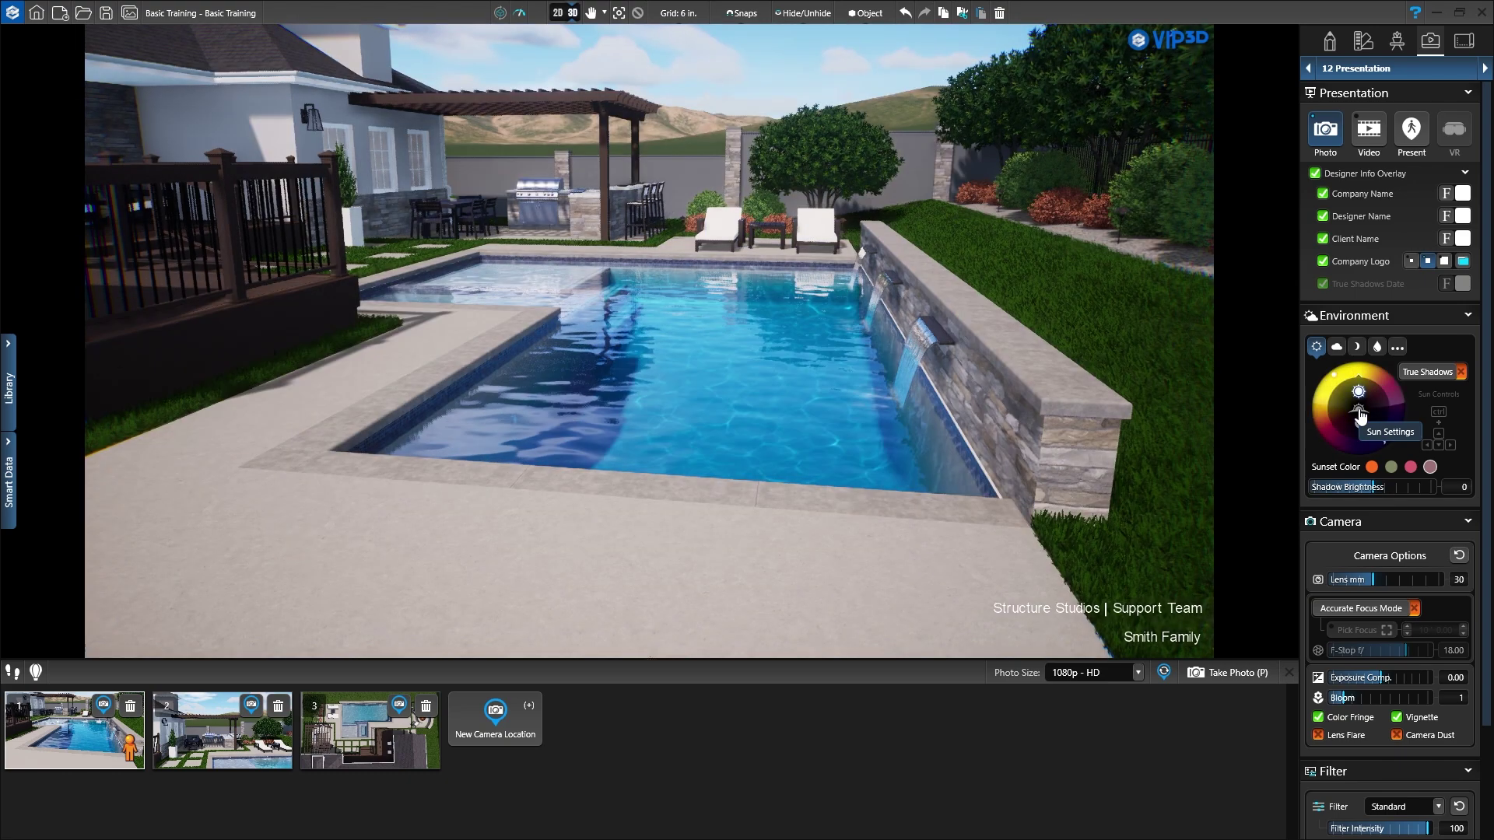
pyautogui.click(1360, 415)
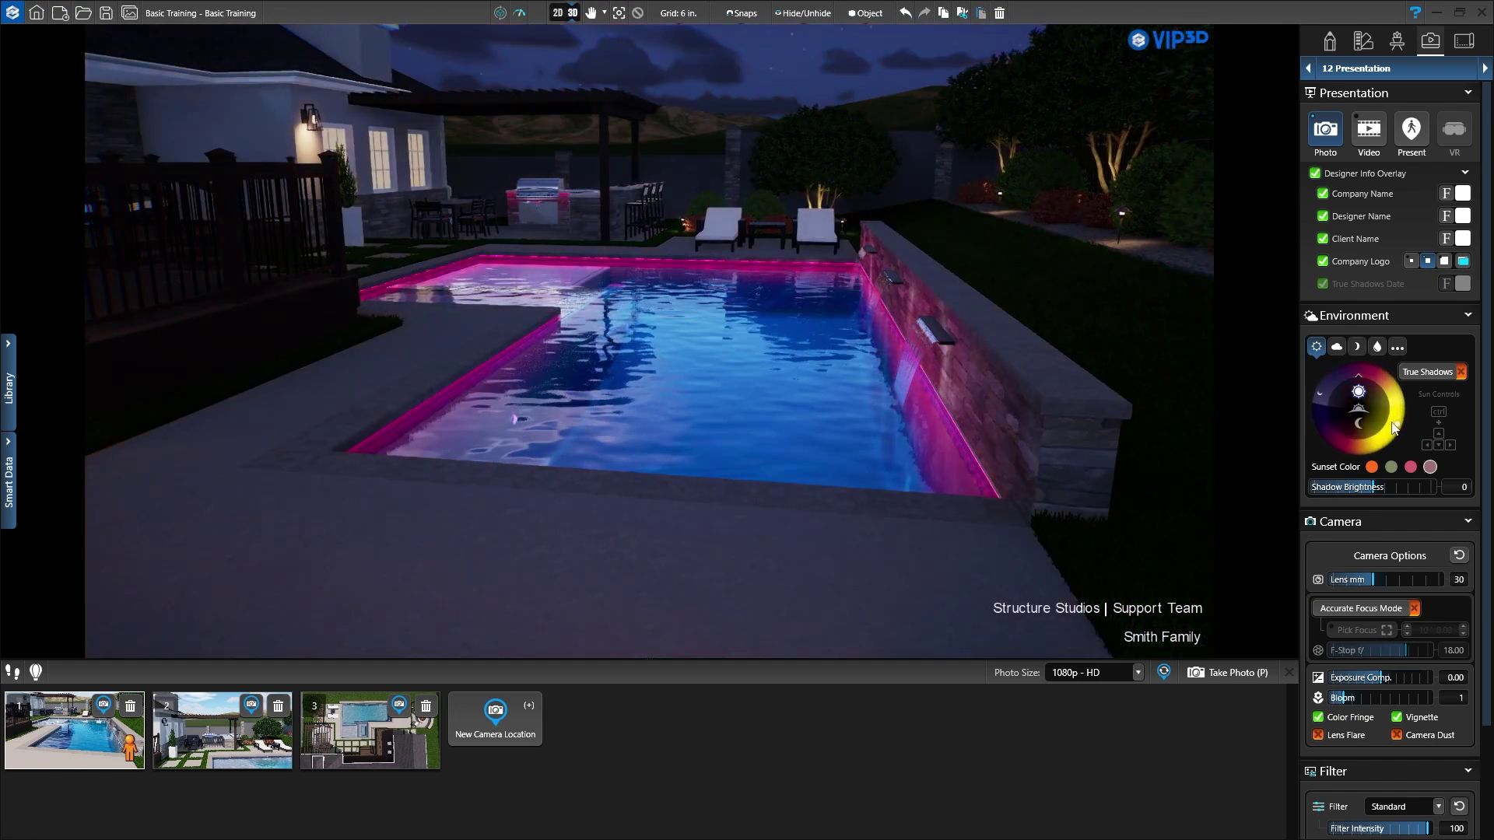
# Set the environment lighting to sunset and save the pool view as a fourth camera location
pyautogui.moveTo(1393, 426); pyautogui.dragTo(1397, 413)
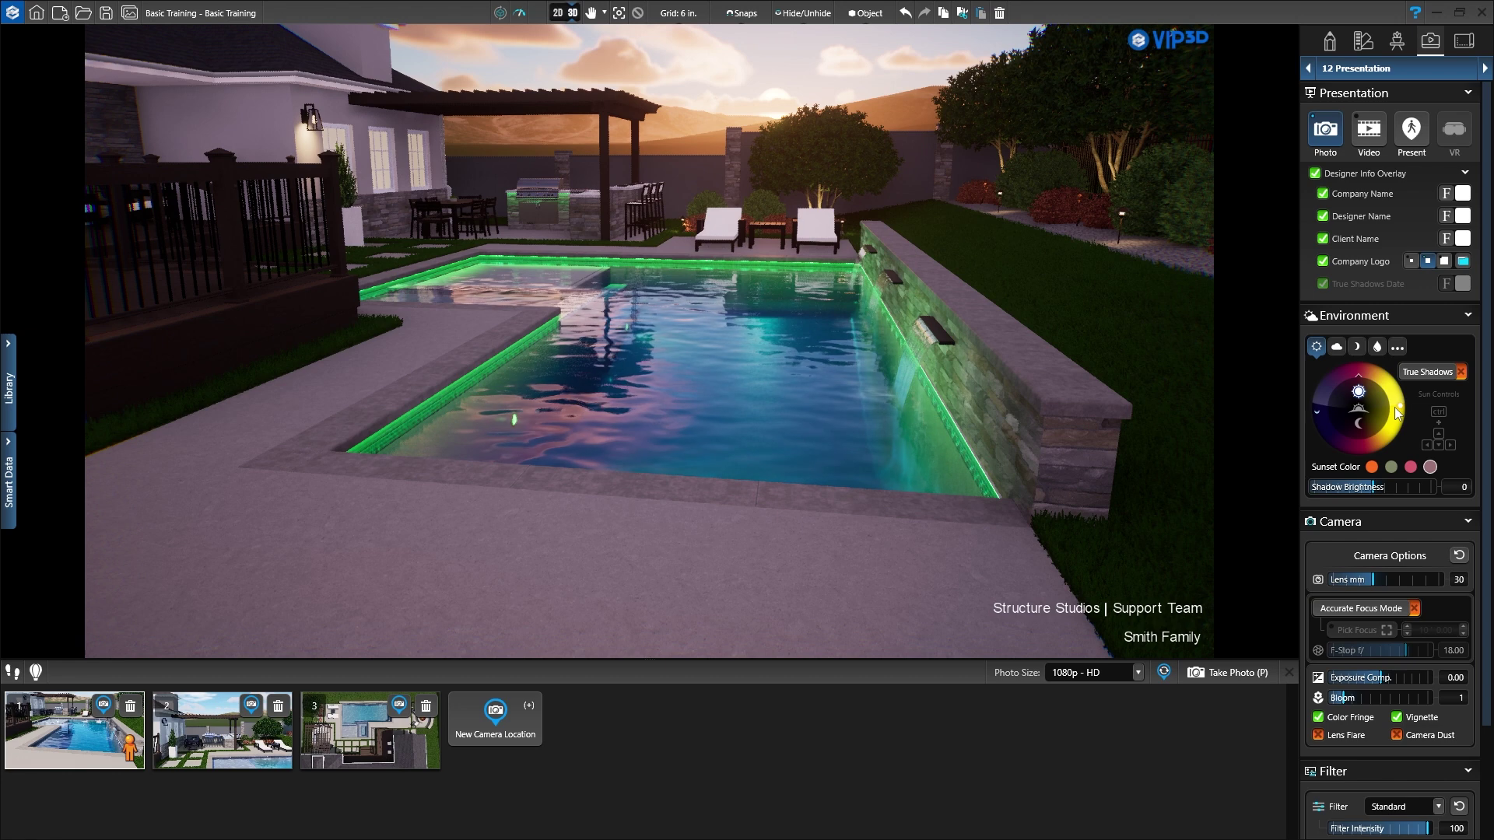
pyautogui.press('p')
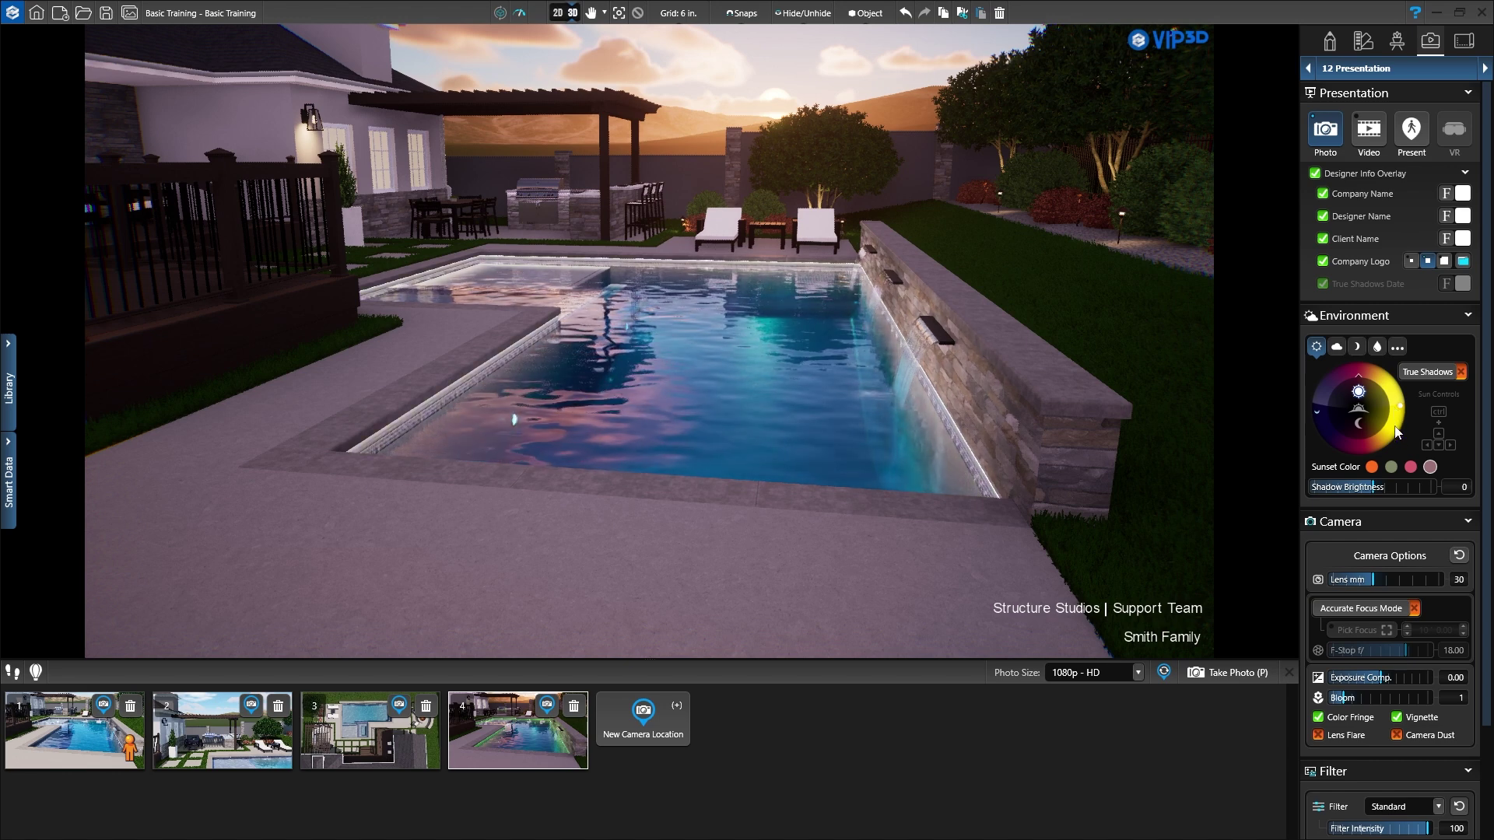
# Try the other sunset colors, return to the fourth one, and take a photo from the fourth camera location
pyautogui.click(1392, 468)
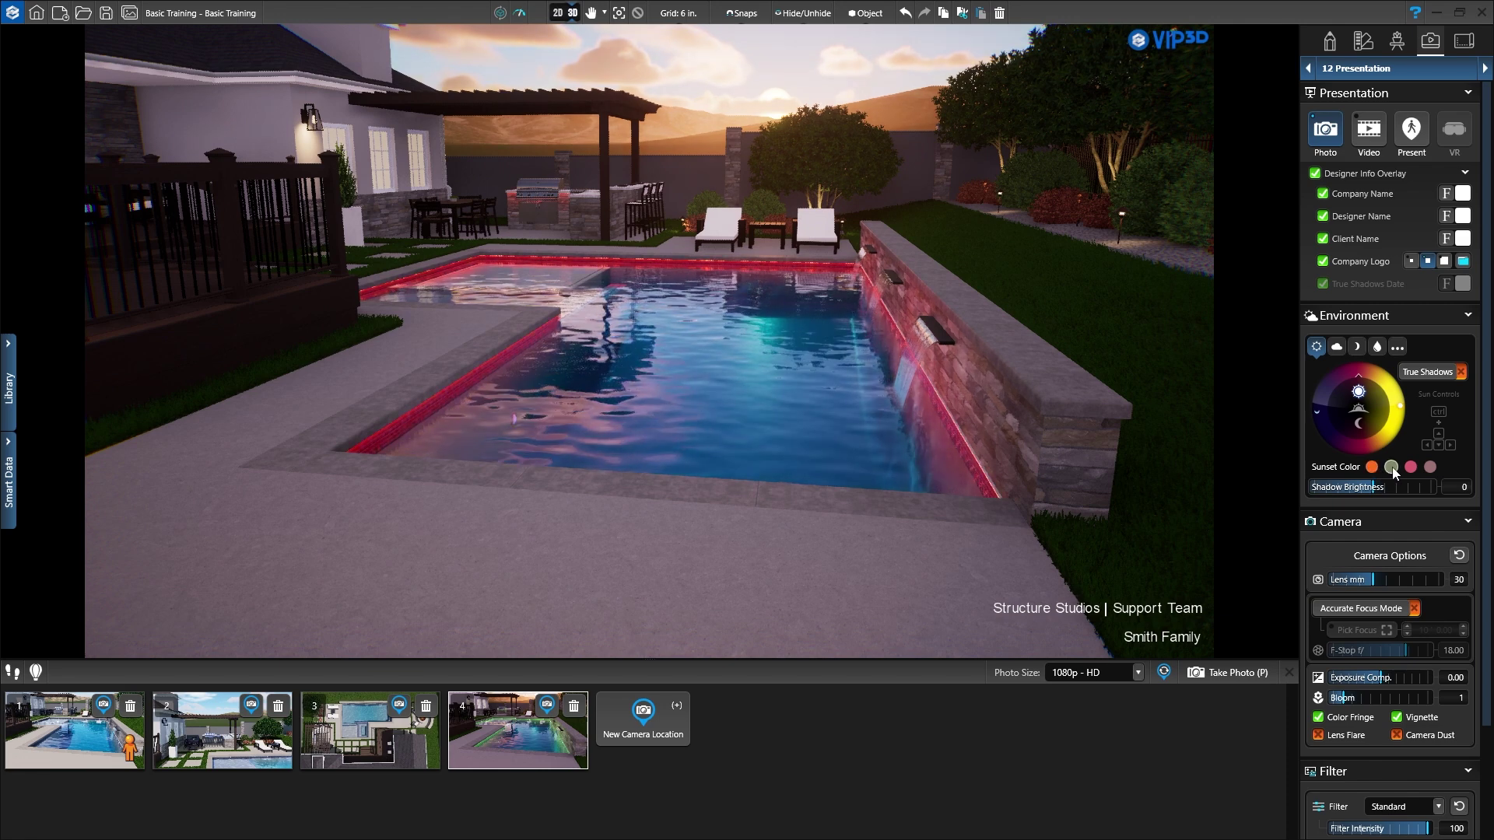
pyautogui.click(1411, 468)
pyautogui.click(1430, 468)
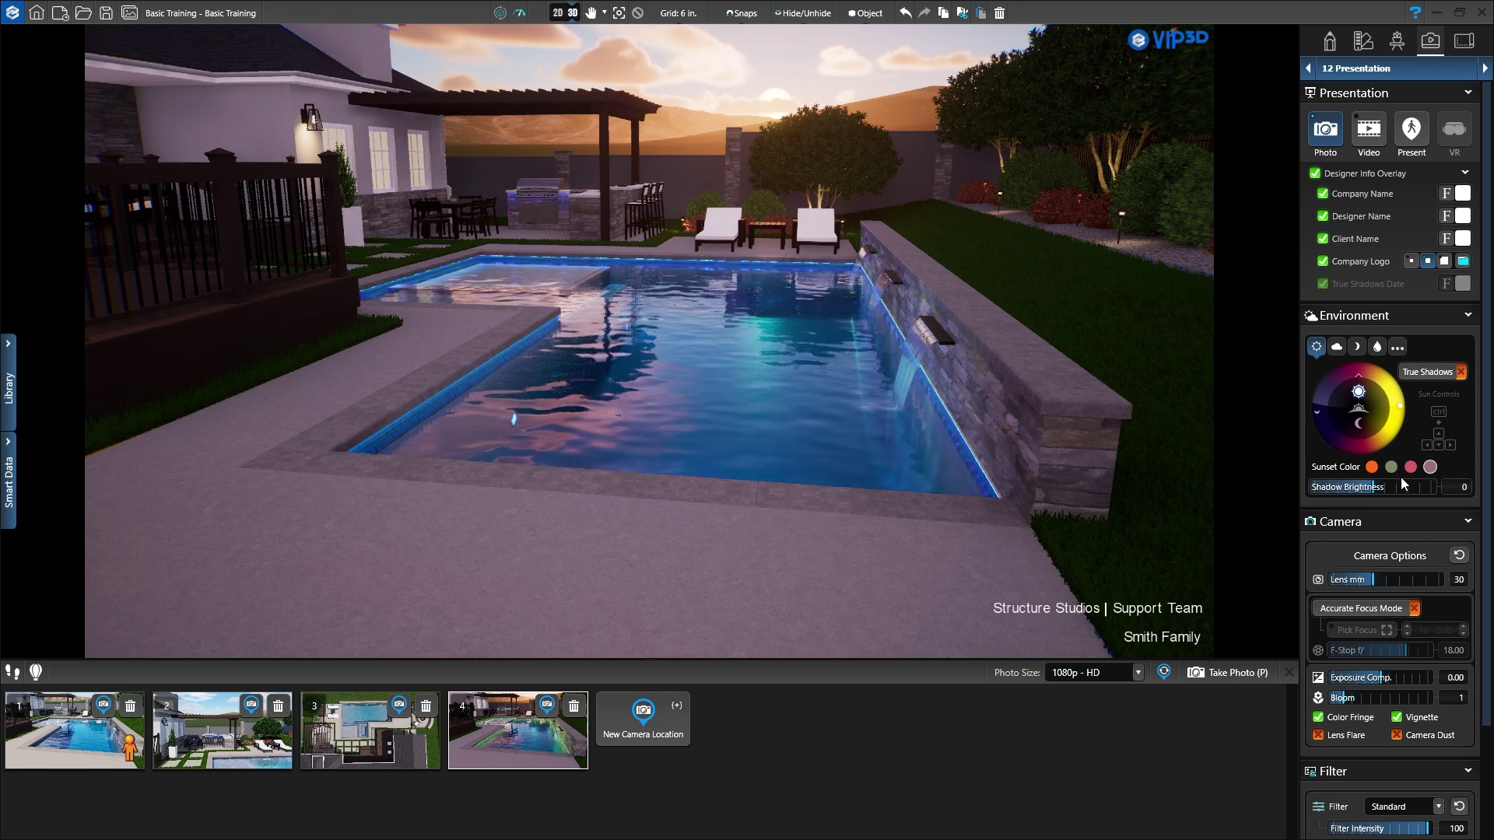
pyautogui.click(547, 707)
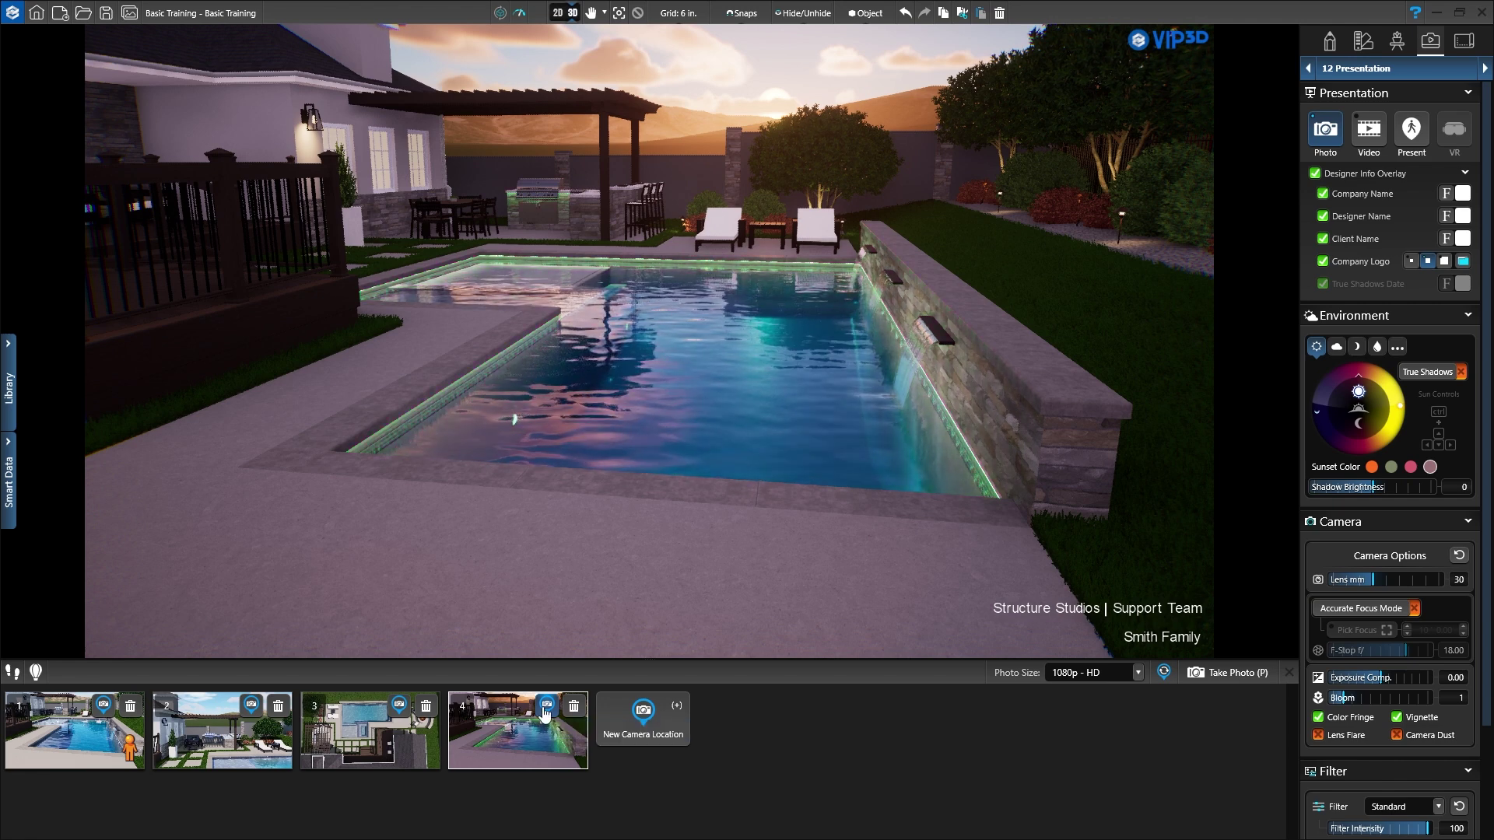
pyautogui.click(1231, 674)
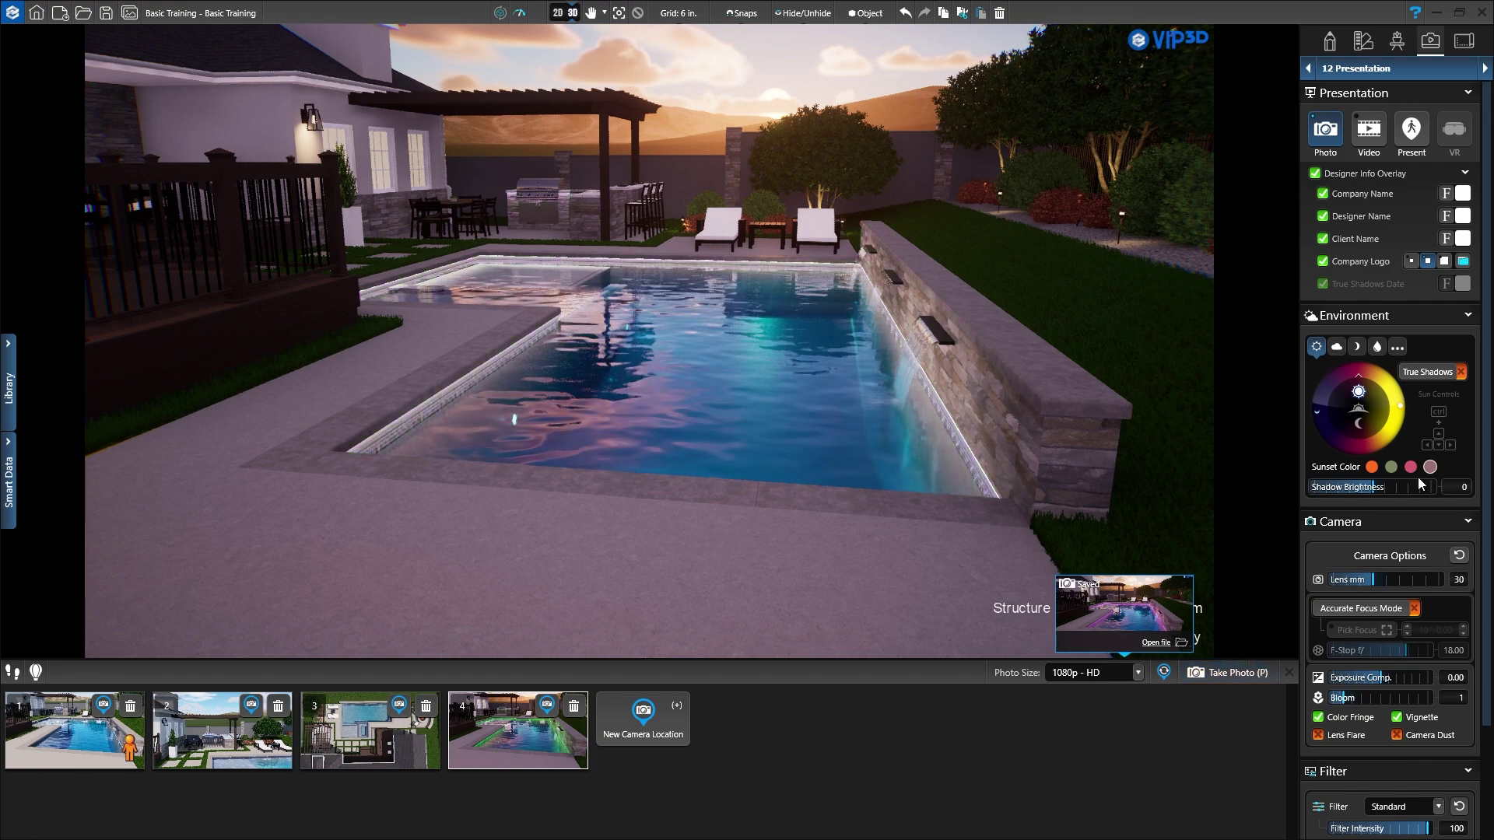
# Enable True Shadows and step the hour up and down, ending at 04:30 PM
pyautogui.click(1450, 373)
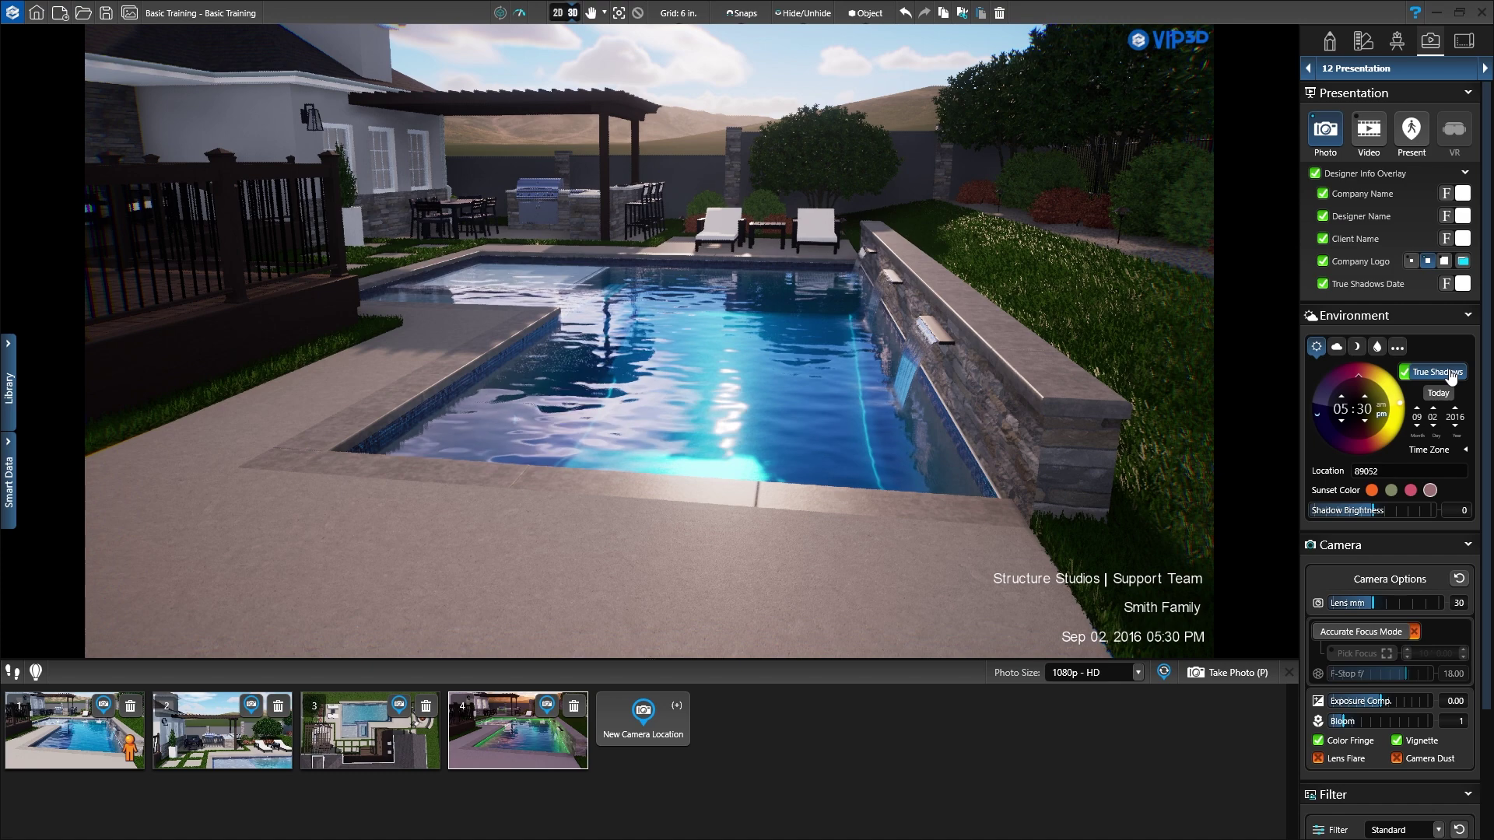
pyautogui.click(1341, 399)
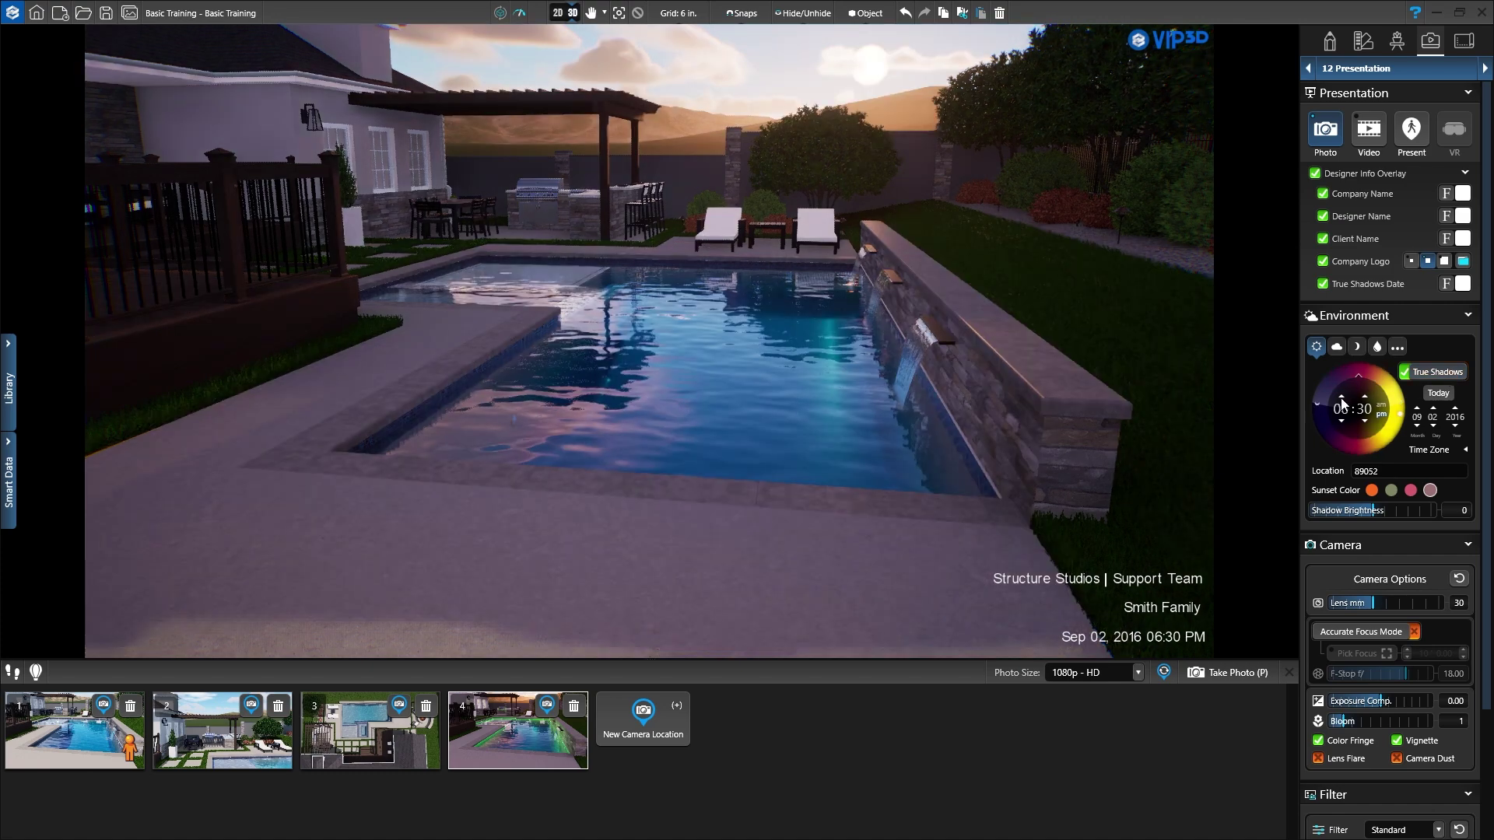
pyautogui.click(1342, 398)
pyautogui.click(1342, 421)
pyautogui.click(1342, 421)
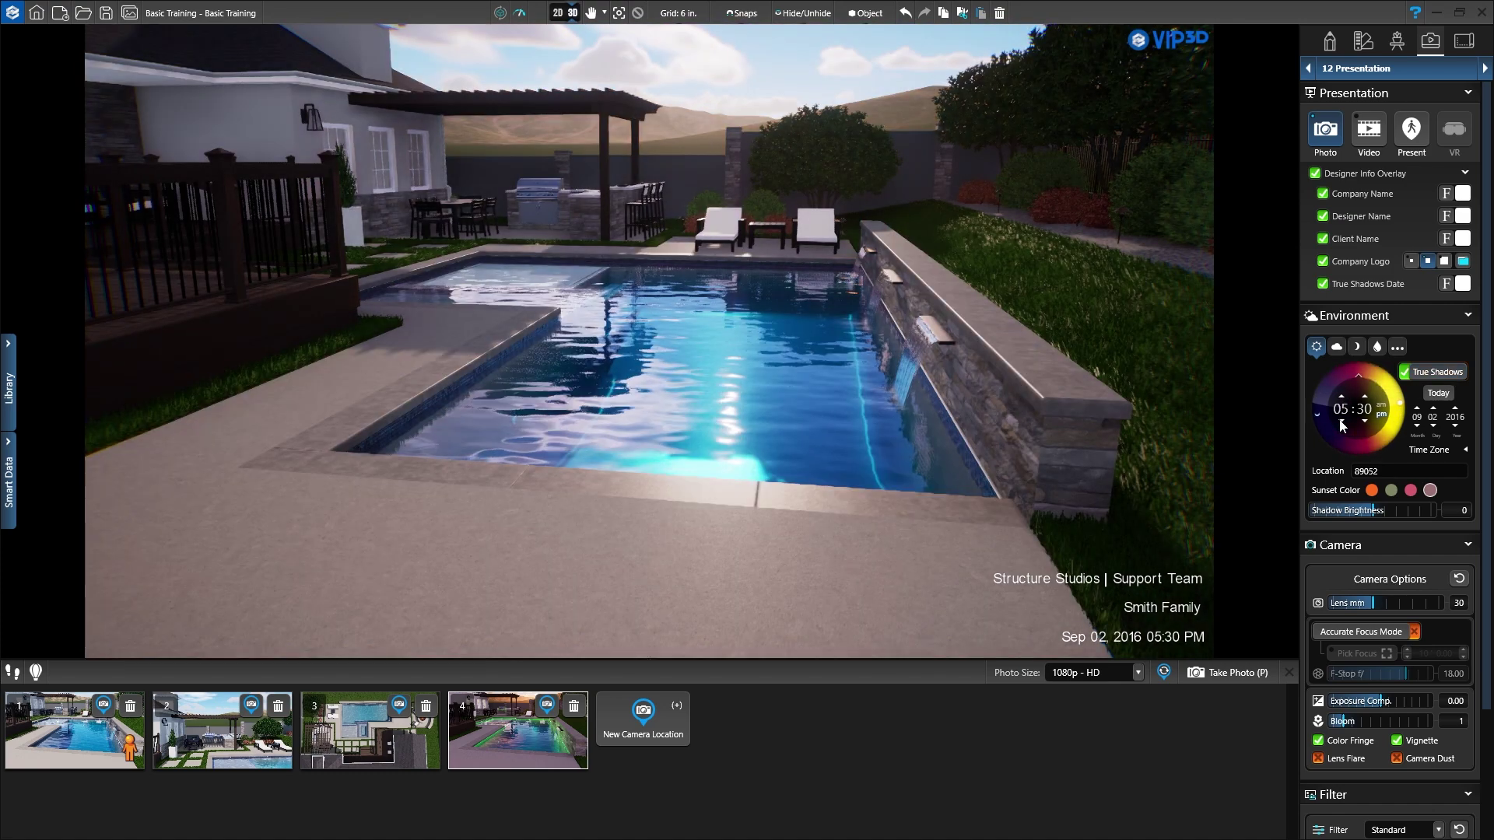
pyautogui.click(1342, 422)
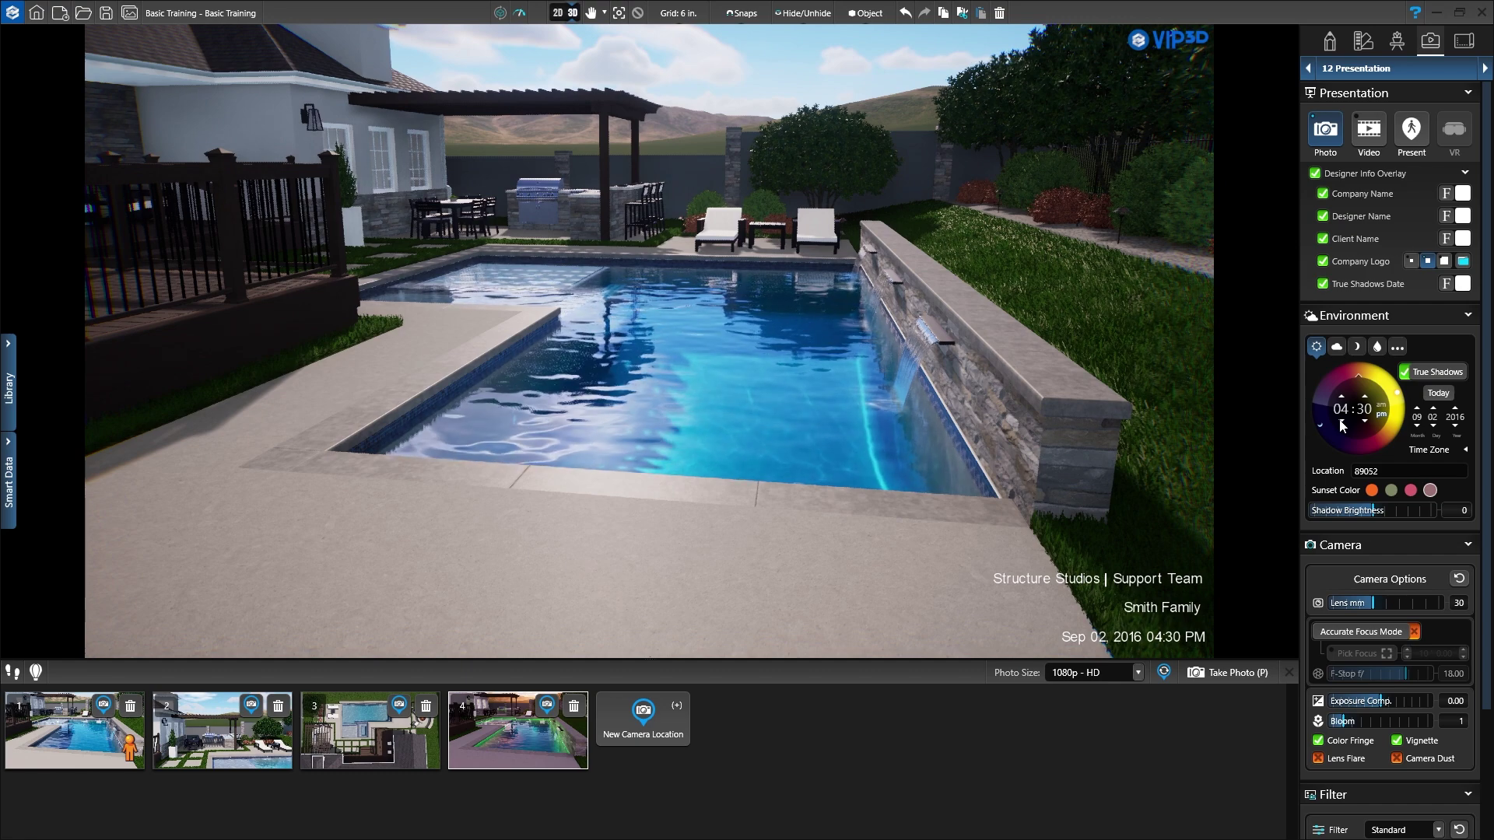
# Set the True Shadows date to July 4, 2016 and the time to 07:30 PM
pyautogui.click(1417, 427)
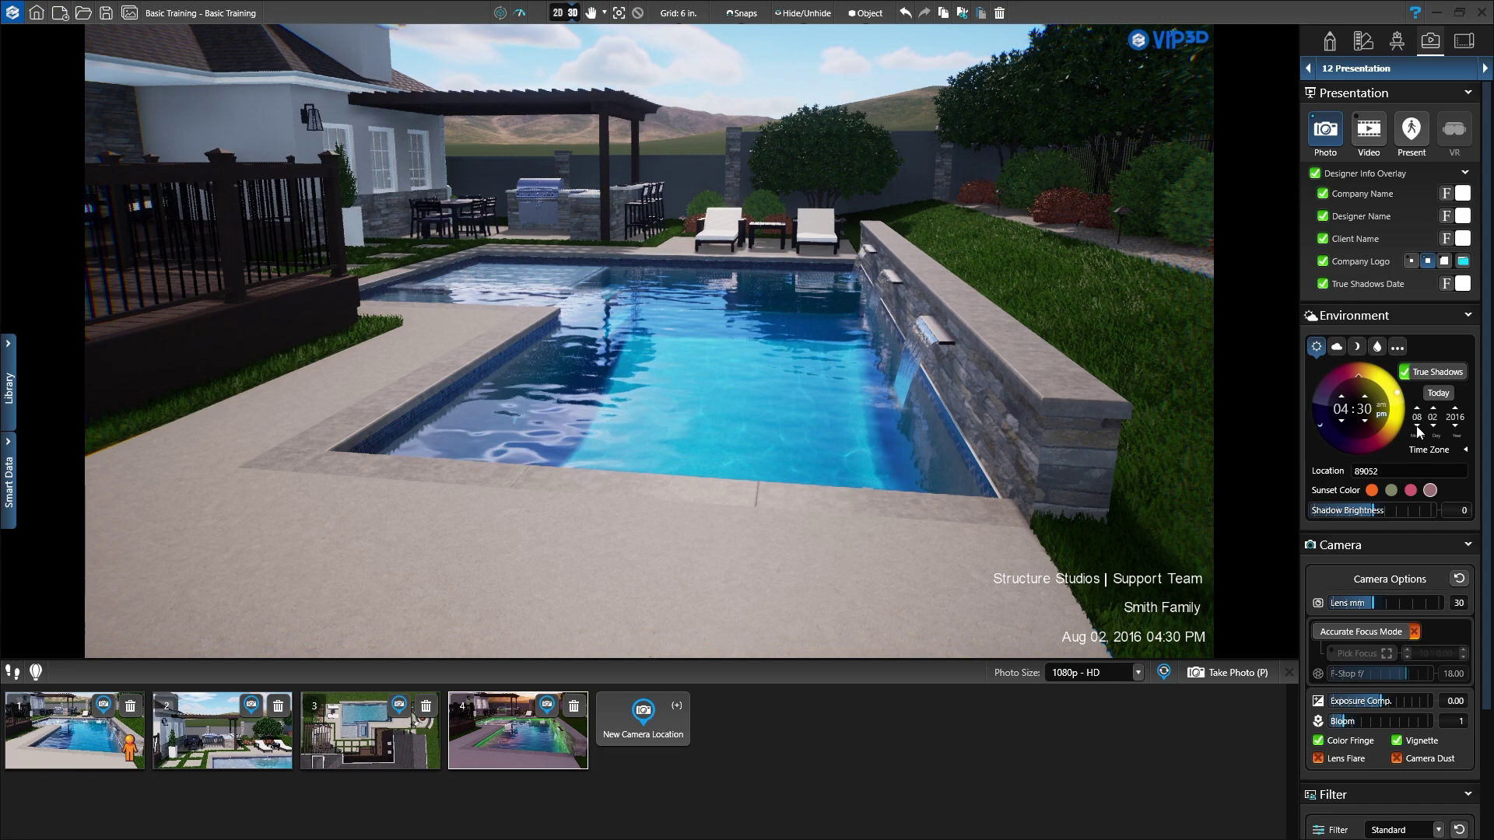
pyautogui.click(1417, 426)
pyautogui.click(1434, 408)
pyautogui.click(1433, 408)
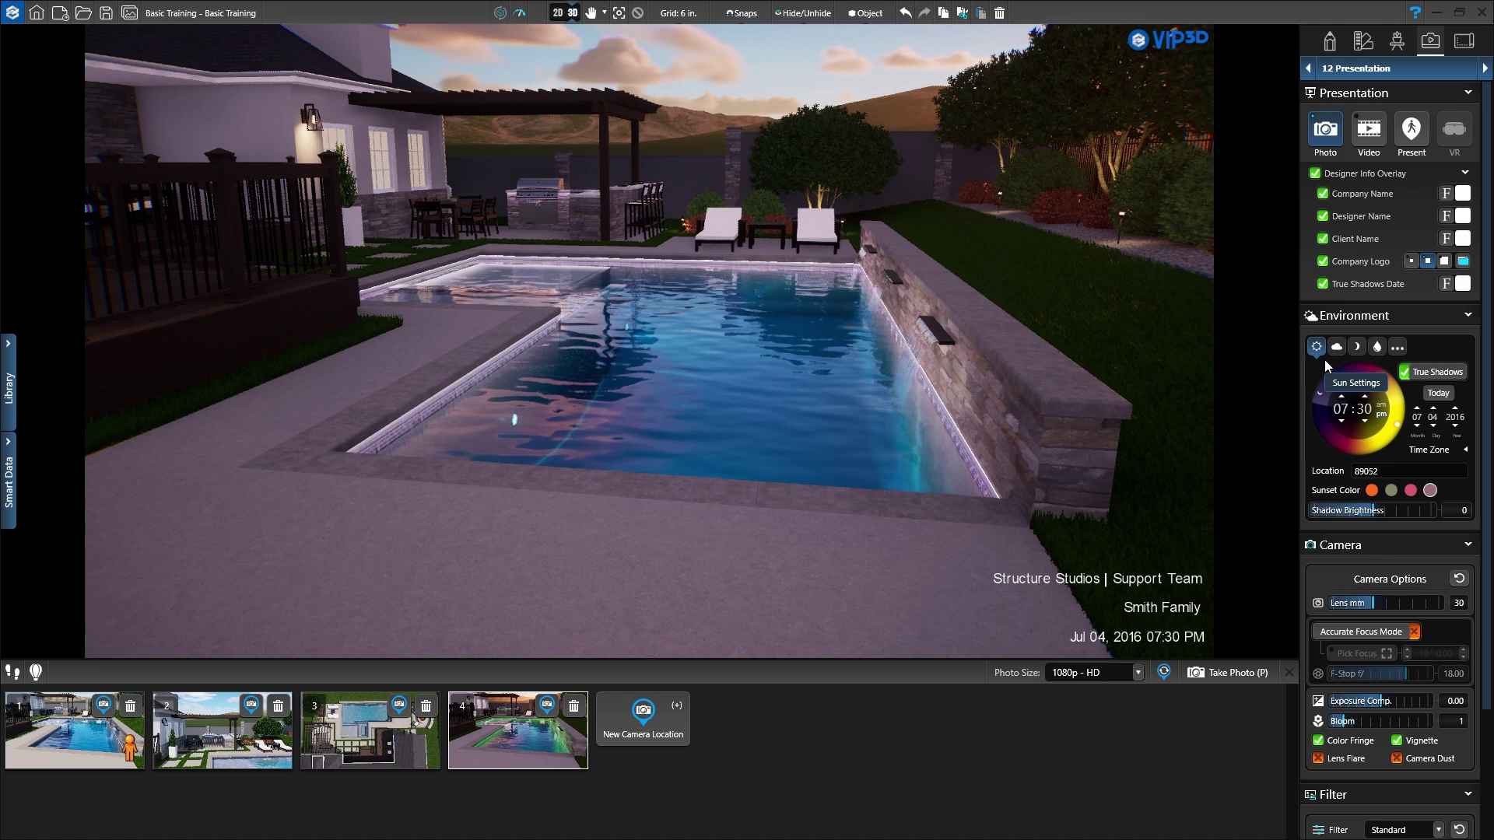
# Adjust the procedural clouds' Cloud Density to about 62 and open the moon and star settings
pyautogui.click(1337, 347)
pyautogui.click(1373, 394)
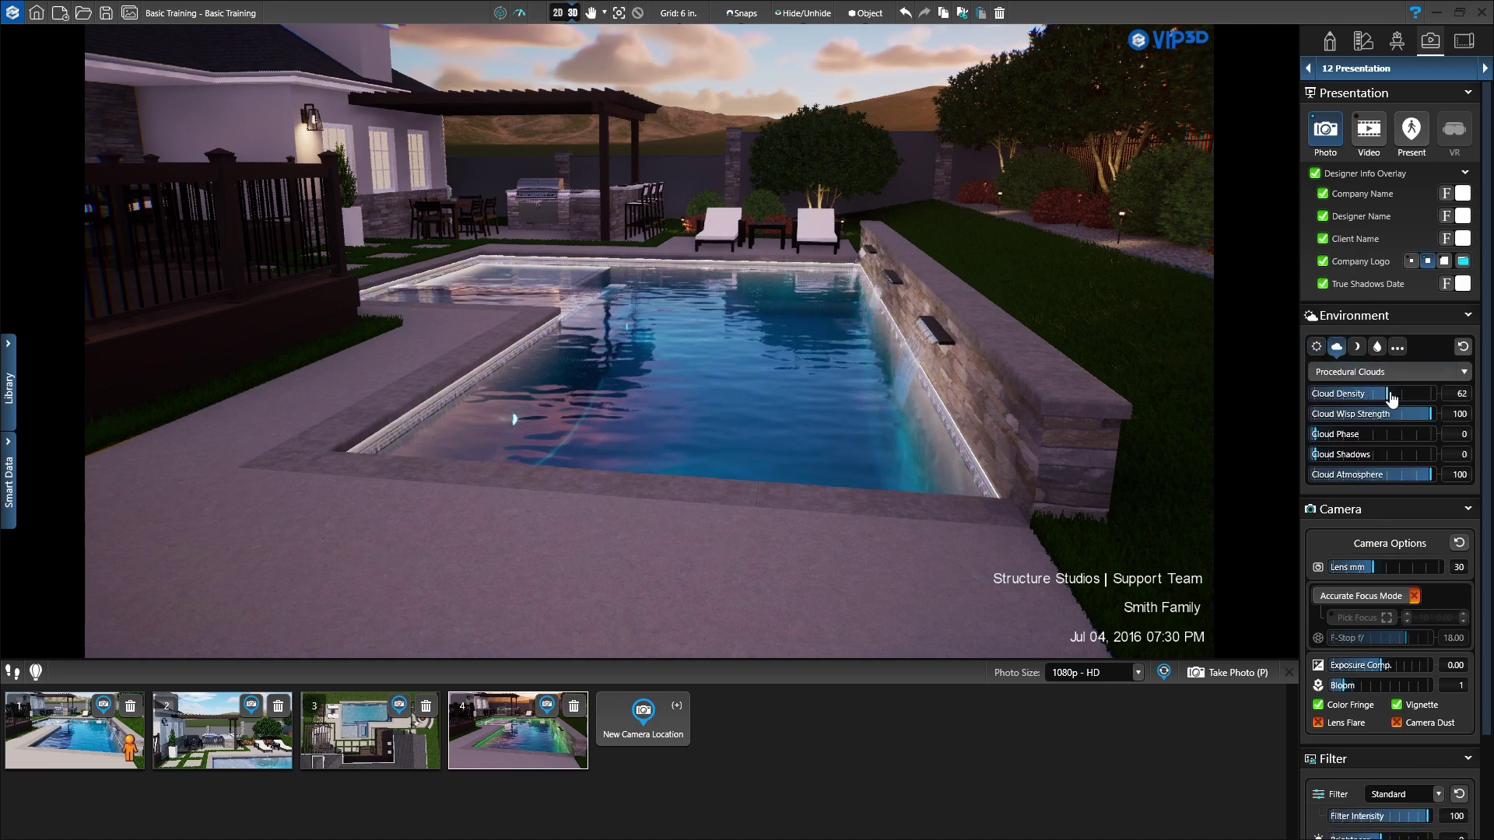
pyautogui.click(1358, 348)
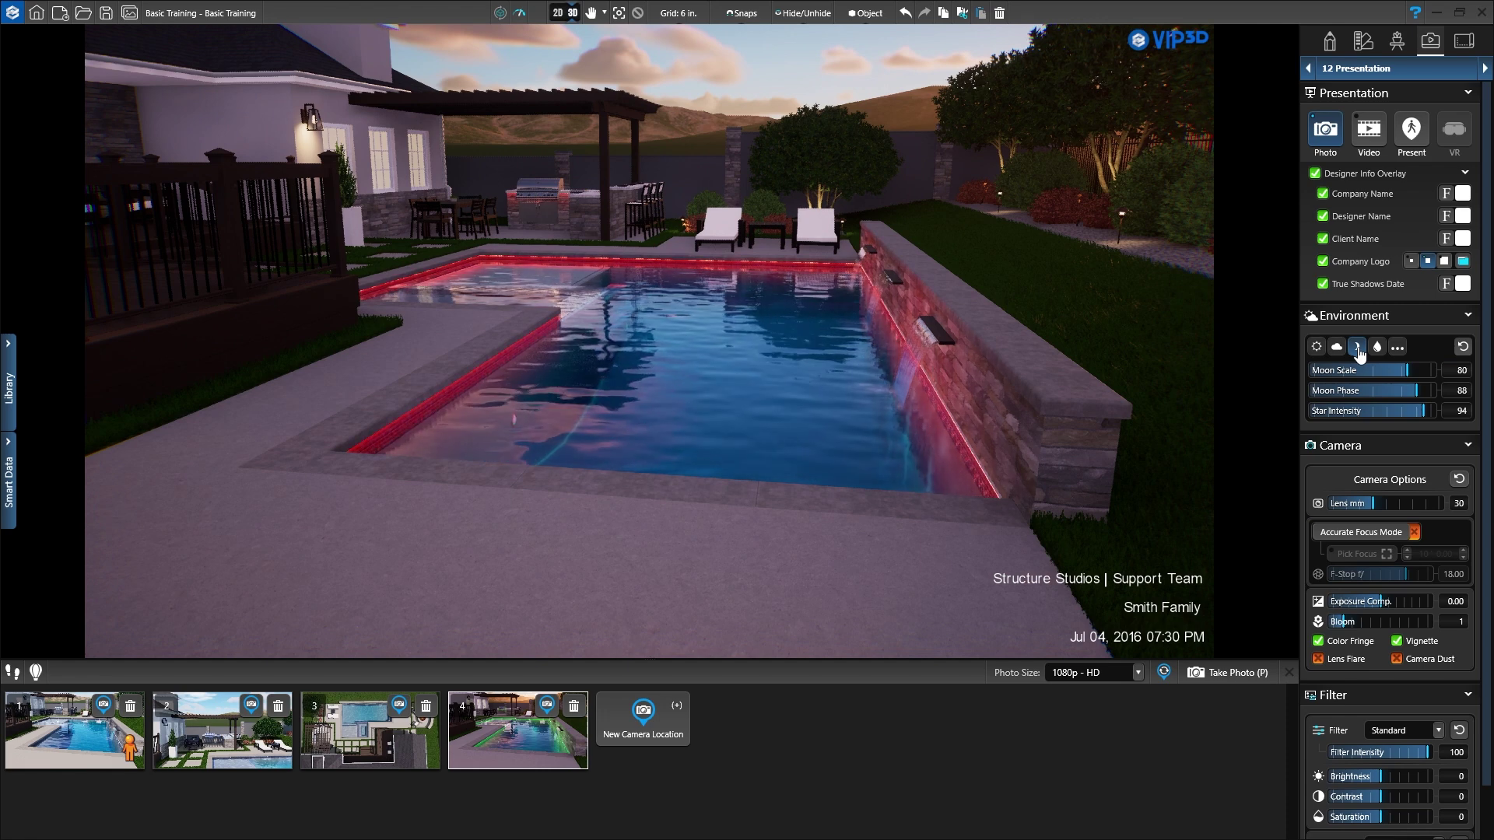
# Set Water Disturbance to 74 and try out the camera's lens and exposure compensation
pyautogui.click(1377, 347)
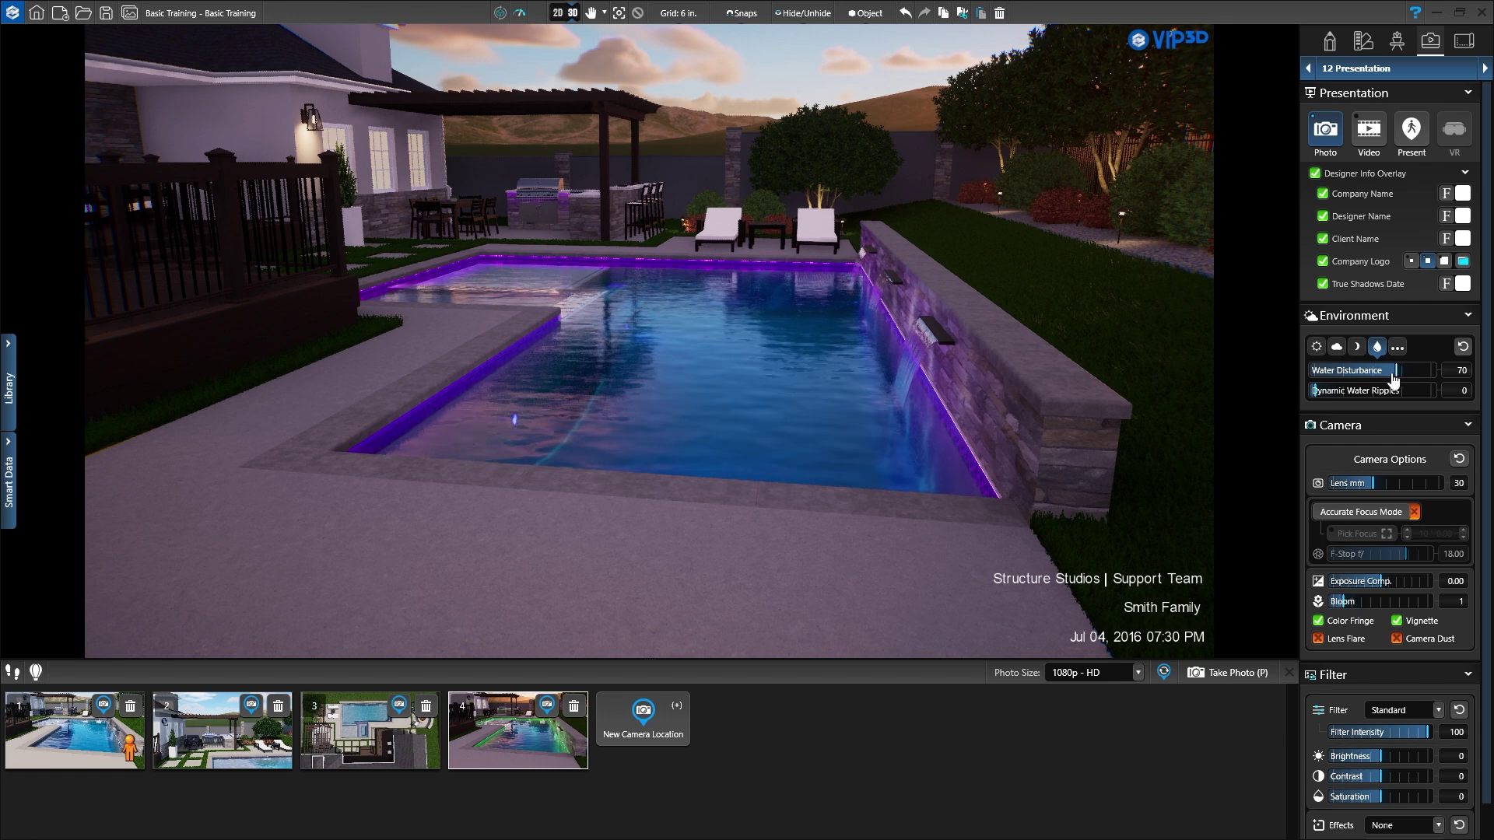
pyautogui.moveTo(1373, 375); pyautogui.dragTo(1399, 380)
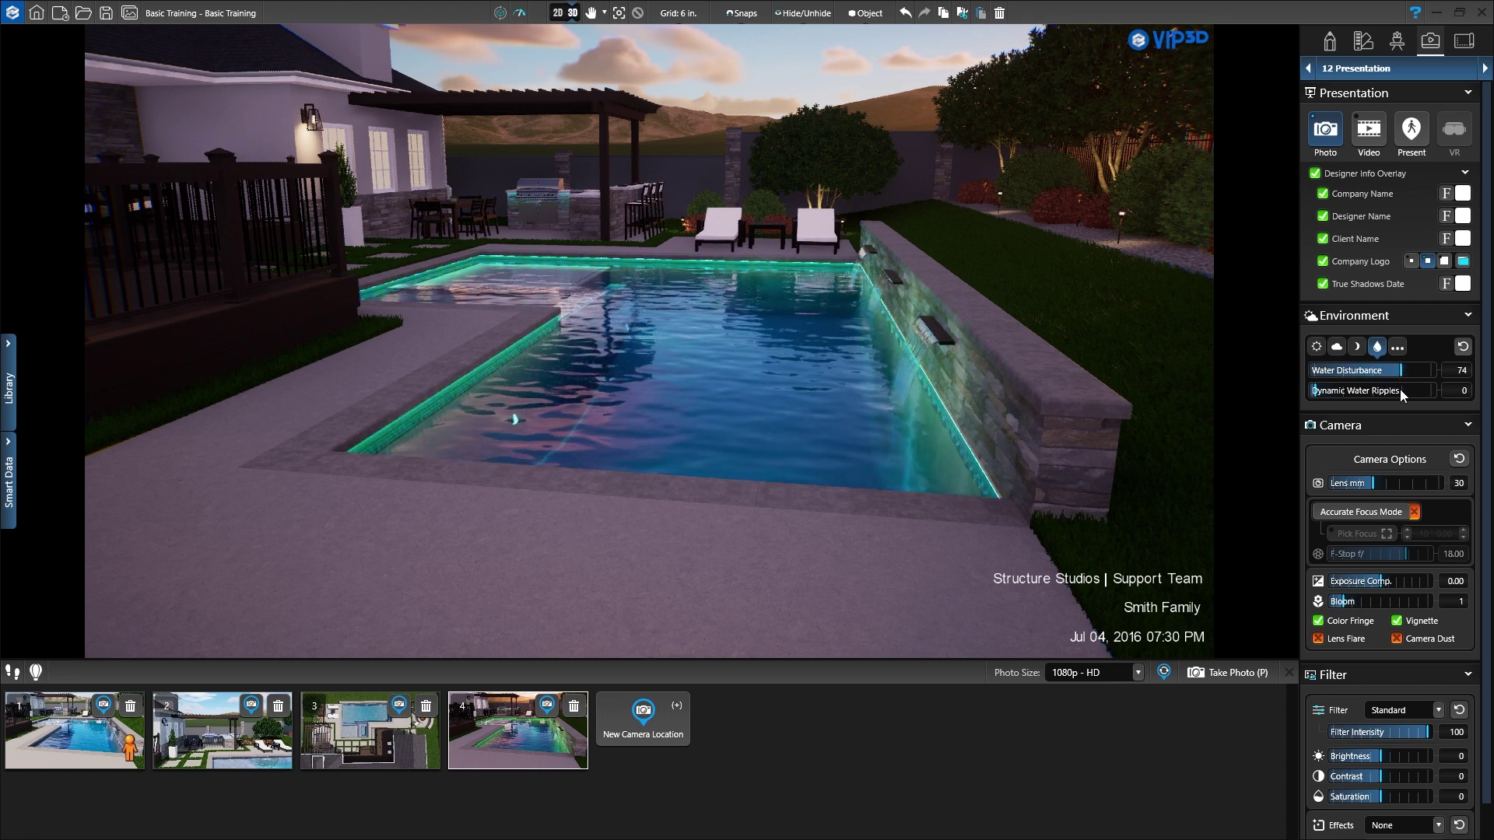
pyautogui.moveTo(1375, 476)
pyautogui.mouseDown()
pyautogui.moveTo(1409, 484)
pyautogui.moveTo(1379, 489)
pyautogui.mouseUp()
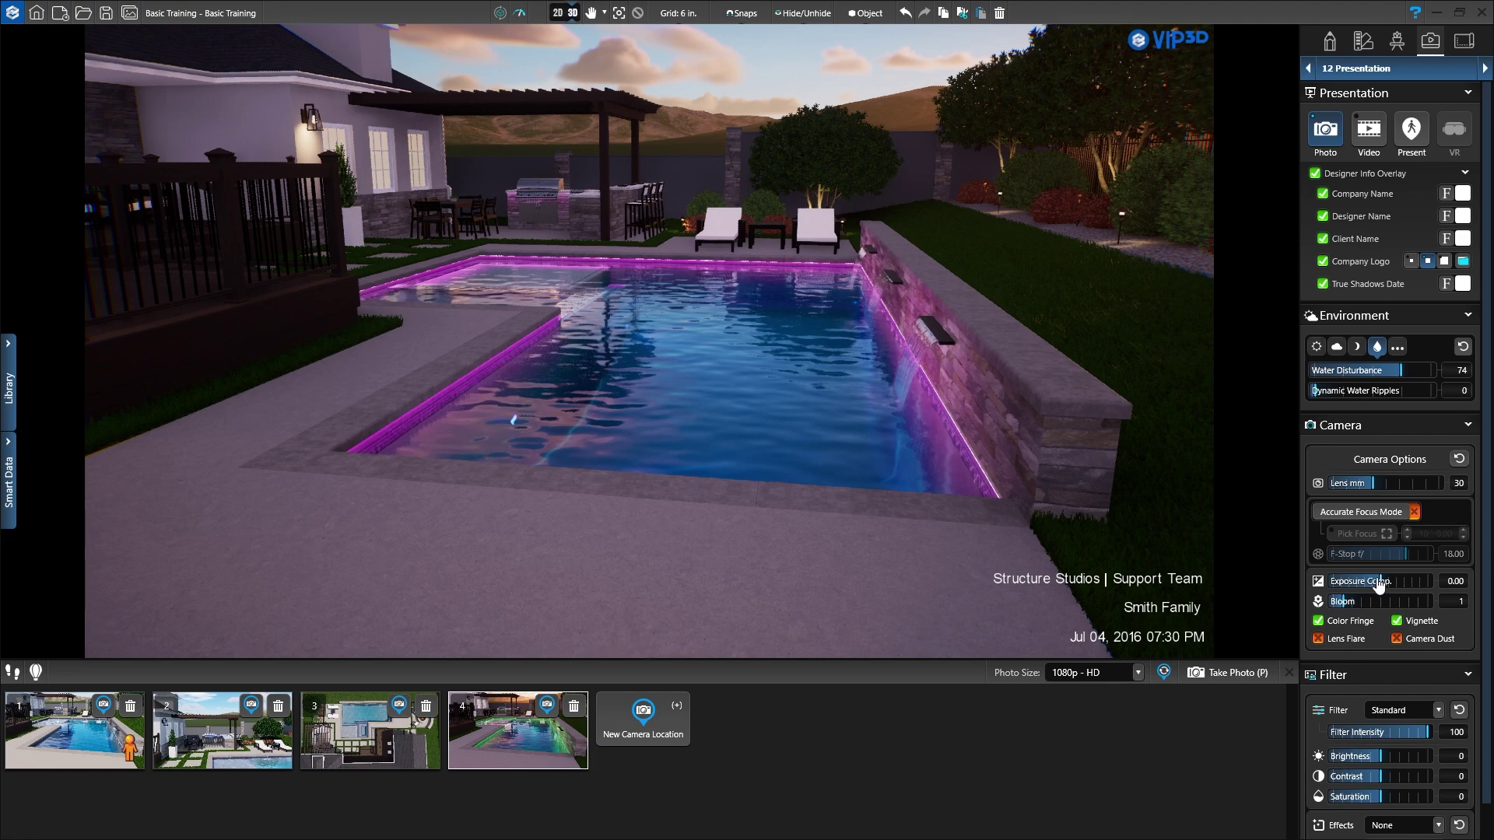
pyautogui.moveTo(1372, 582)
pyautogui.mouseDown()
pyautogui.moveTo(1355, 589)
pyautogui.moveTo(1381, 591)
pyautogui.mouseUp()
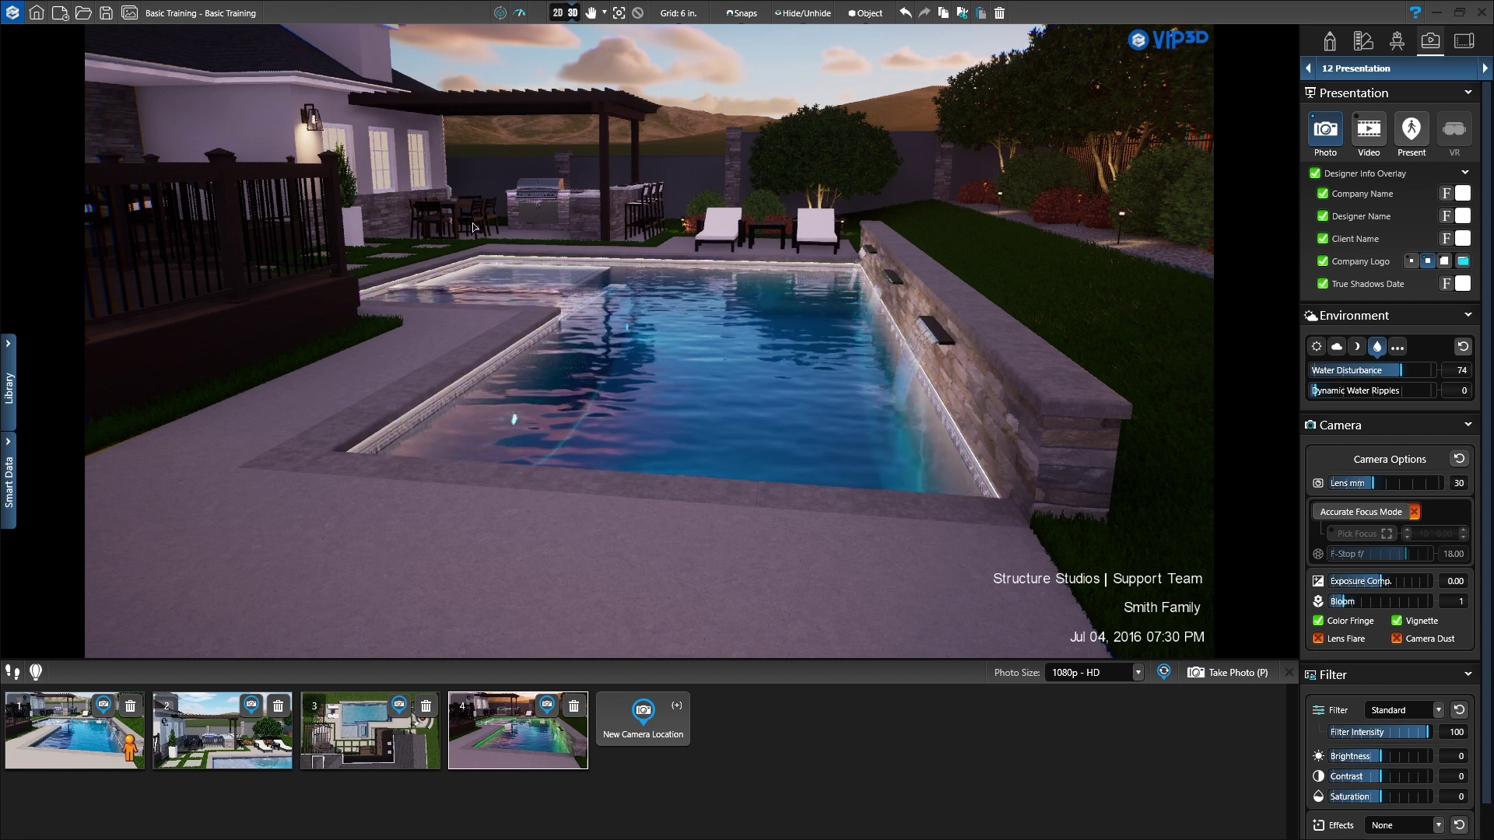
# Open the project's media, start an email with Basic Training_001.jpg attached, and close it without sending
pyautogui.click(130, 16)
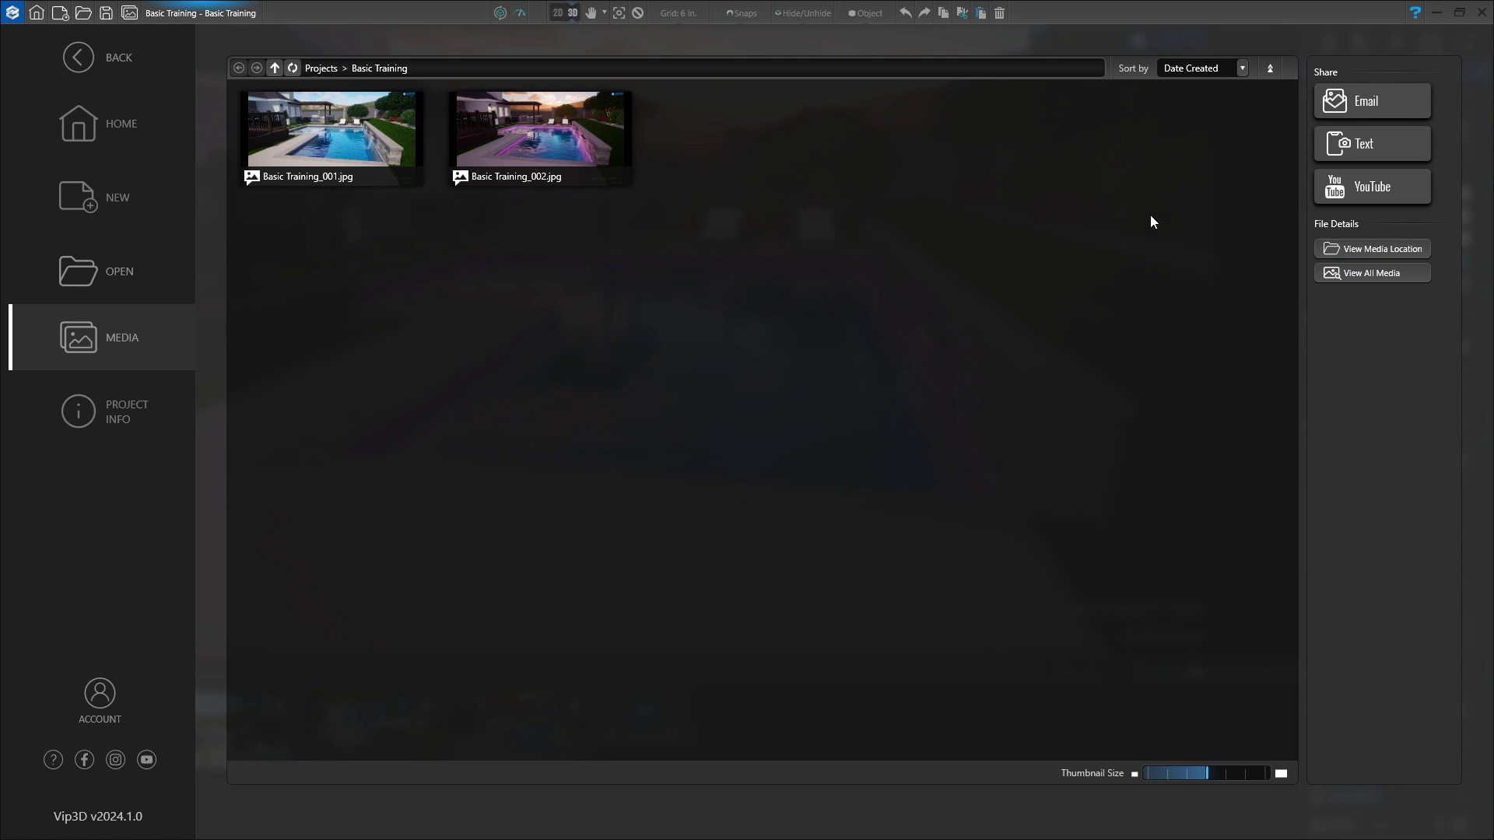
pyautogui.click(327, 148)
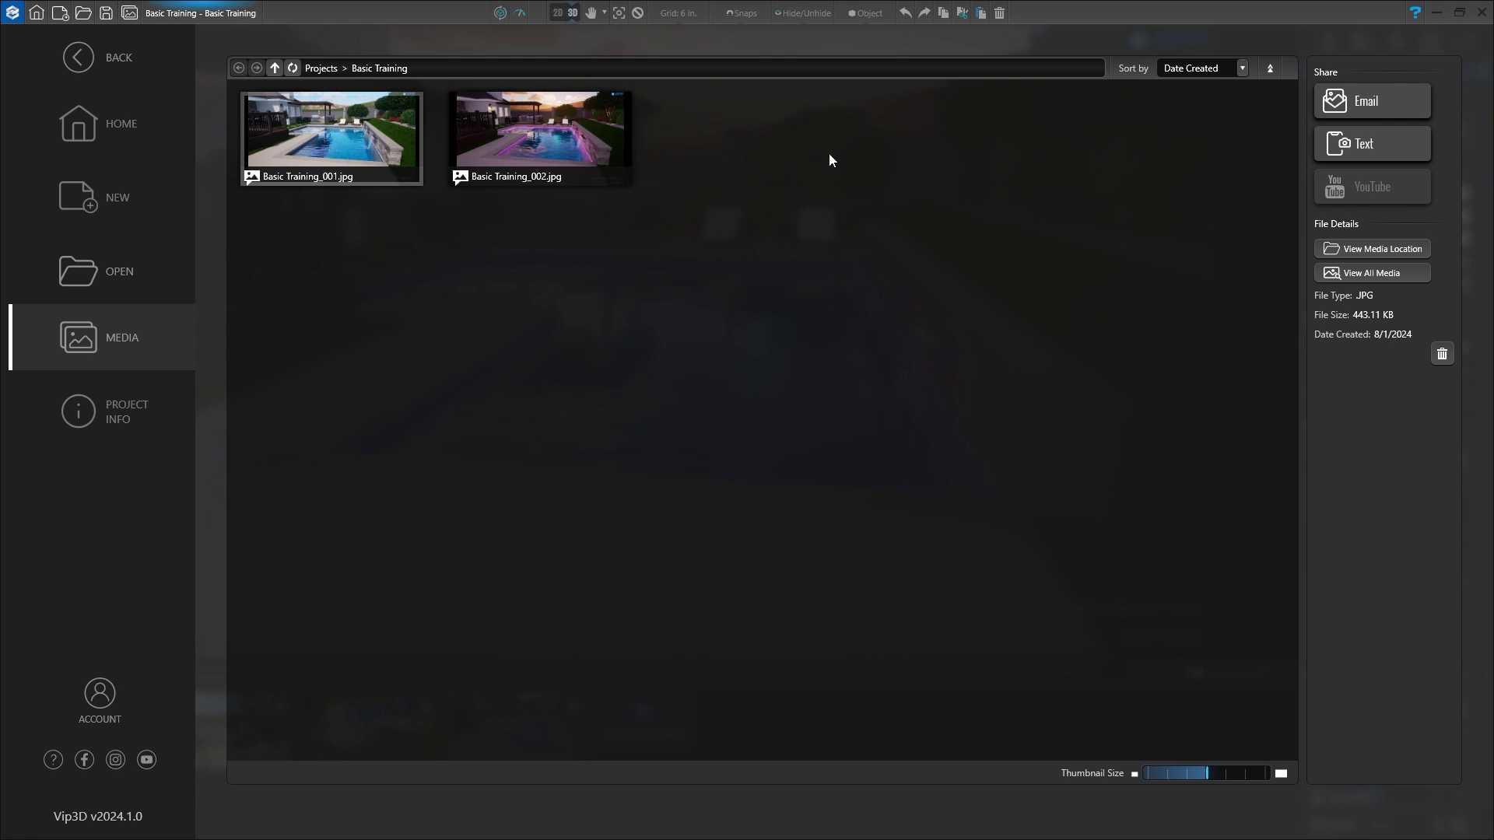
pyautogui.click(1388, 103)
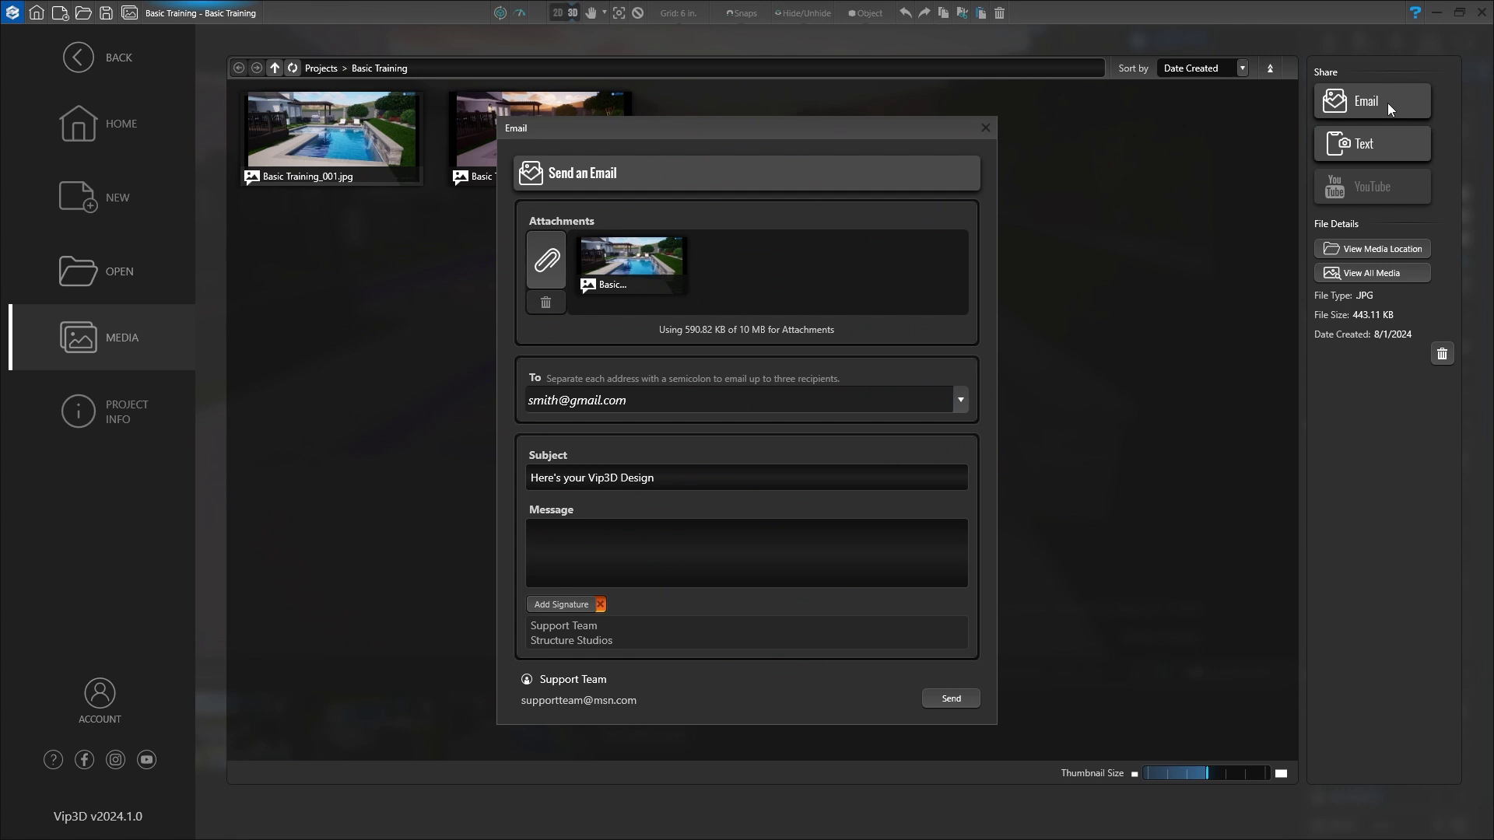
pyautogui.click(983, 129)
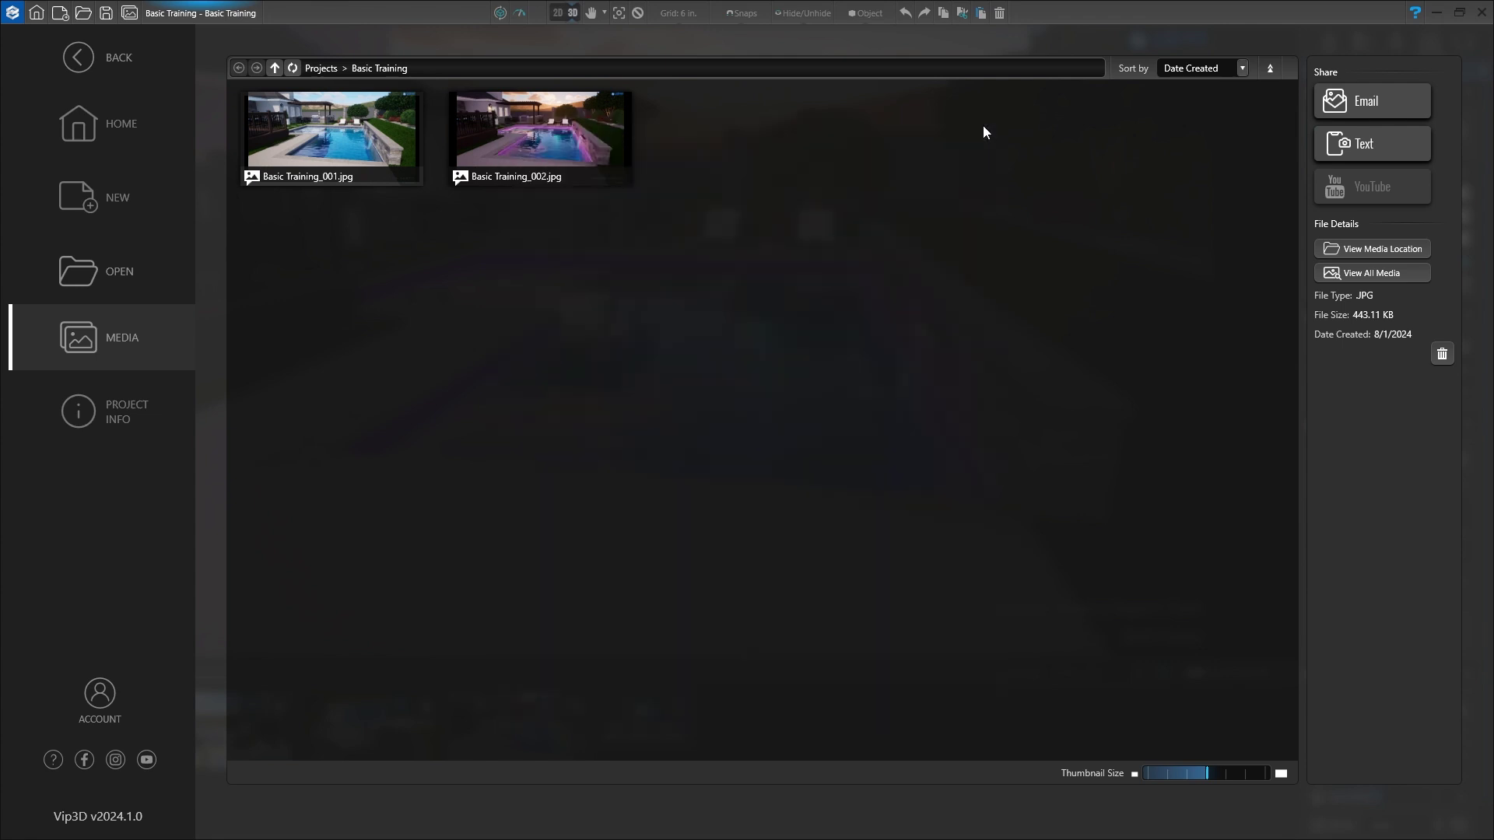
# View Basic Training_001.jpg in the photo viewer, close it, and return to the project
pyautogui.doubleClick(358, 148)
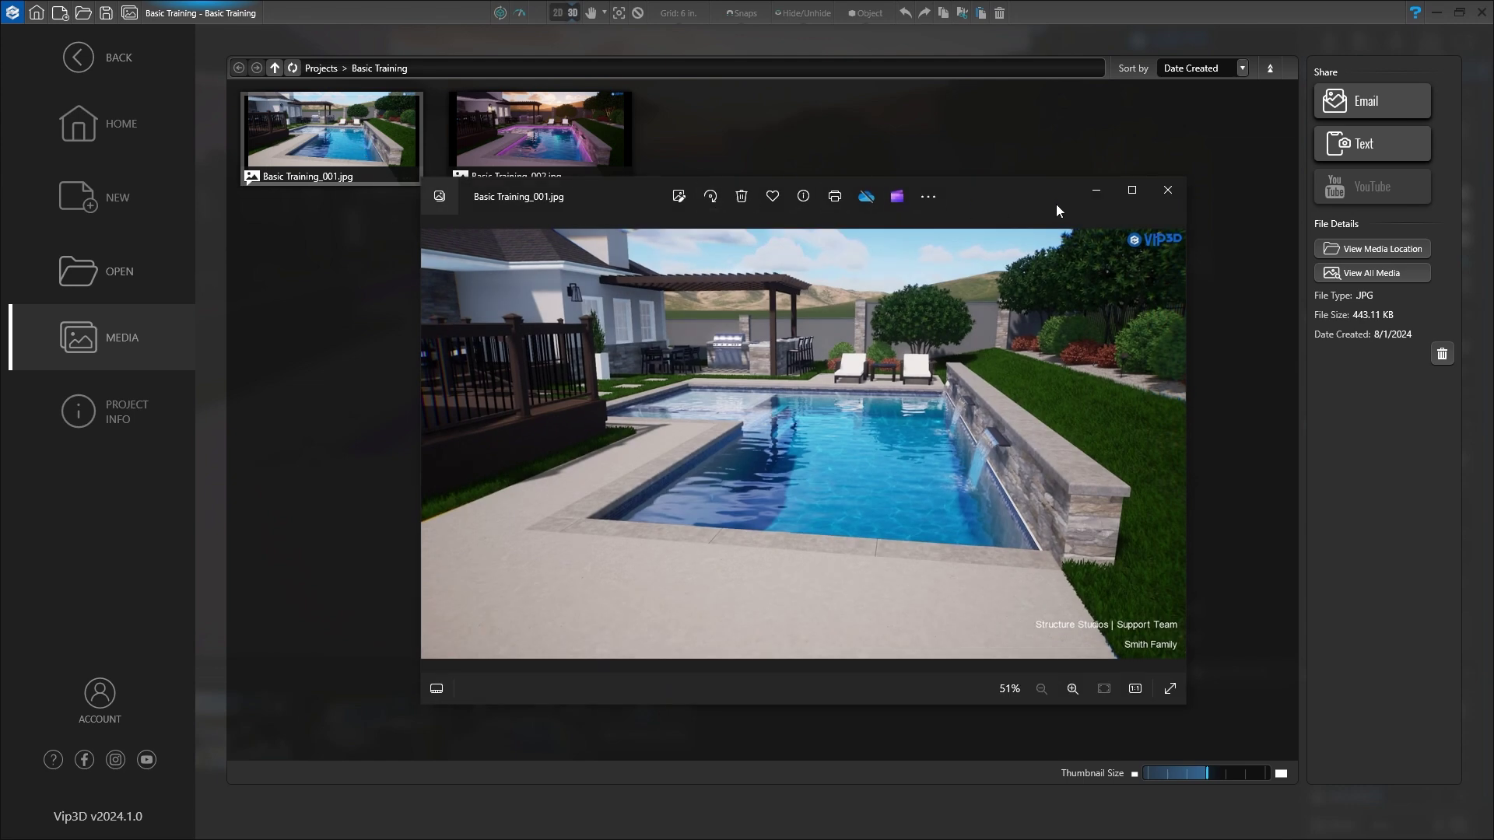
pyautogui.click(1166, 193)
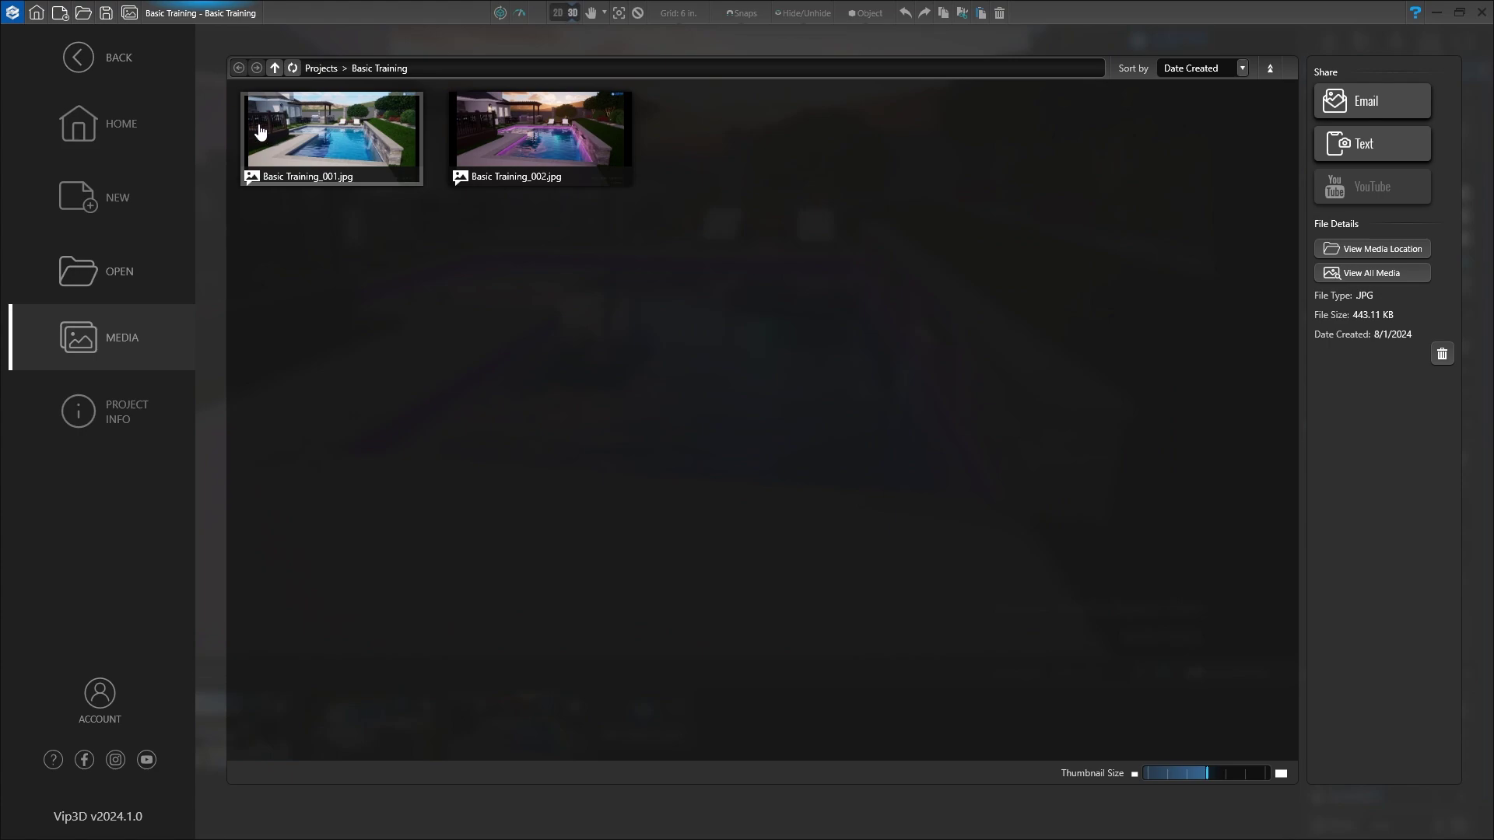
pyautogui.click(104, 60)
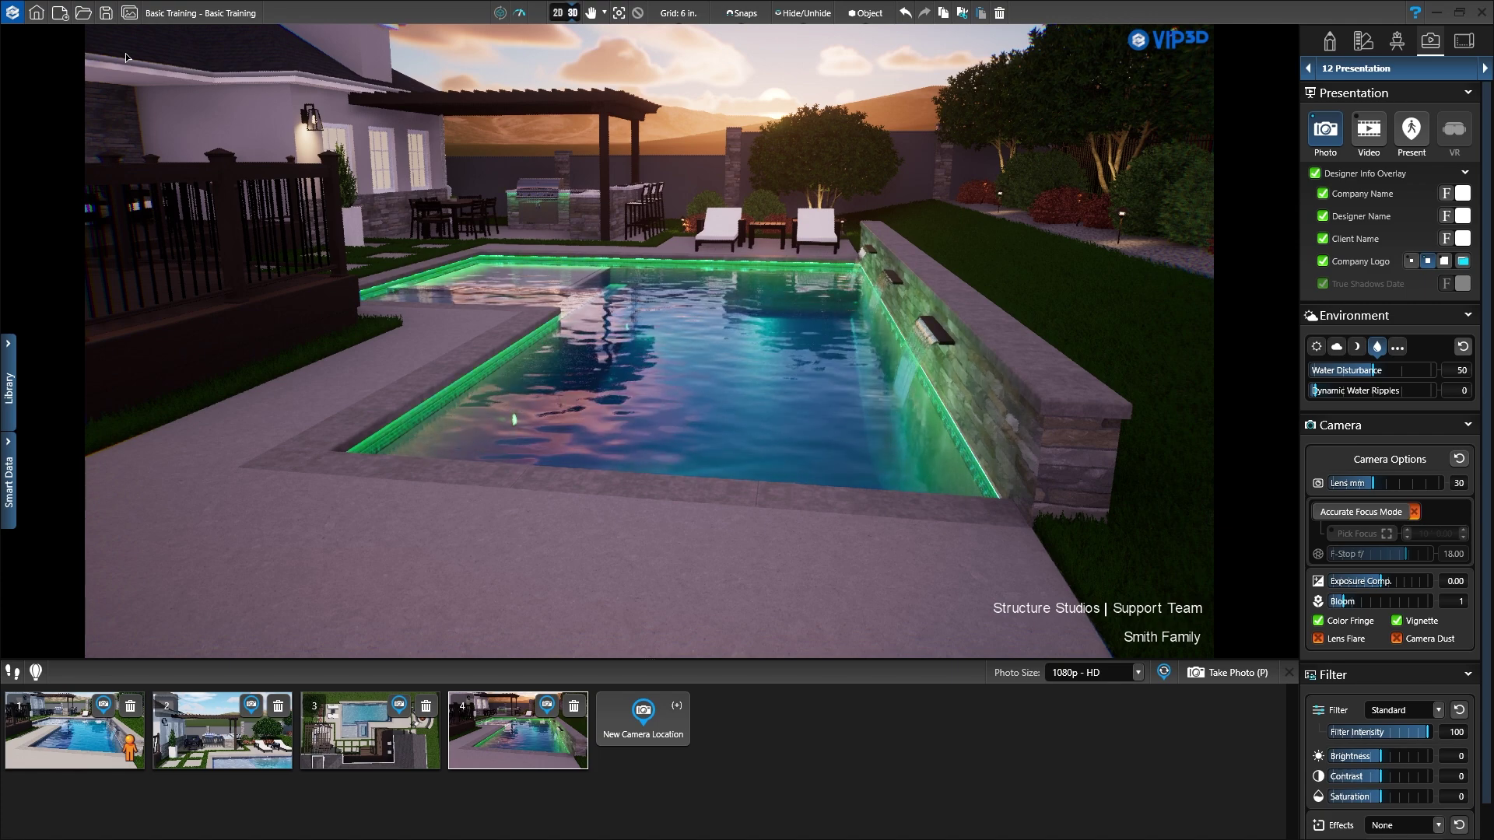
# Switch to the video presentation and add the wide view of the pool and deck as the first camera location
pyautogui.click(1353, 138)
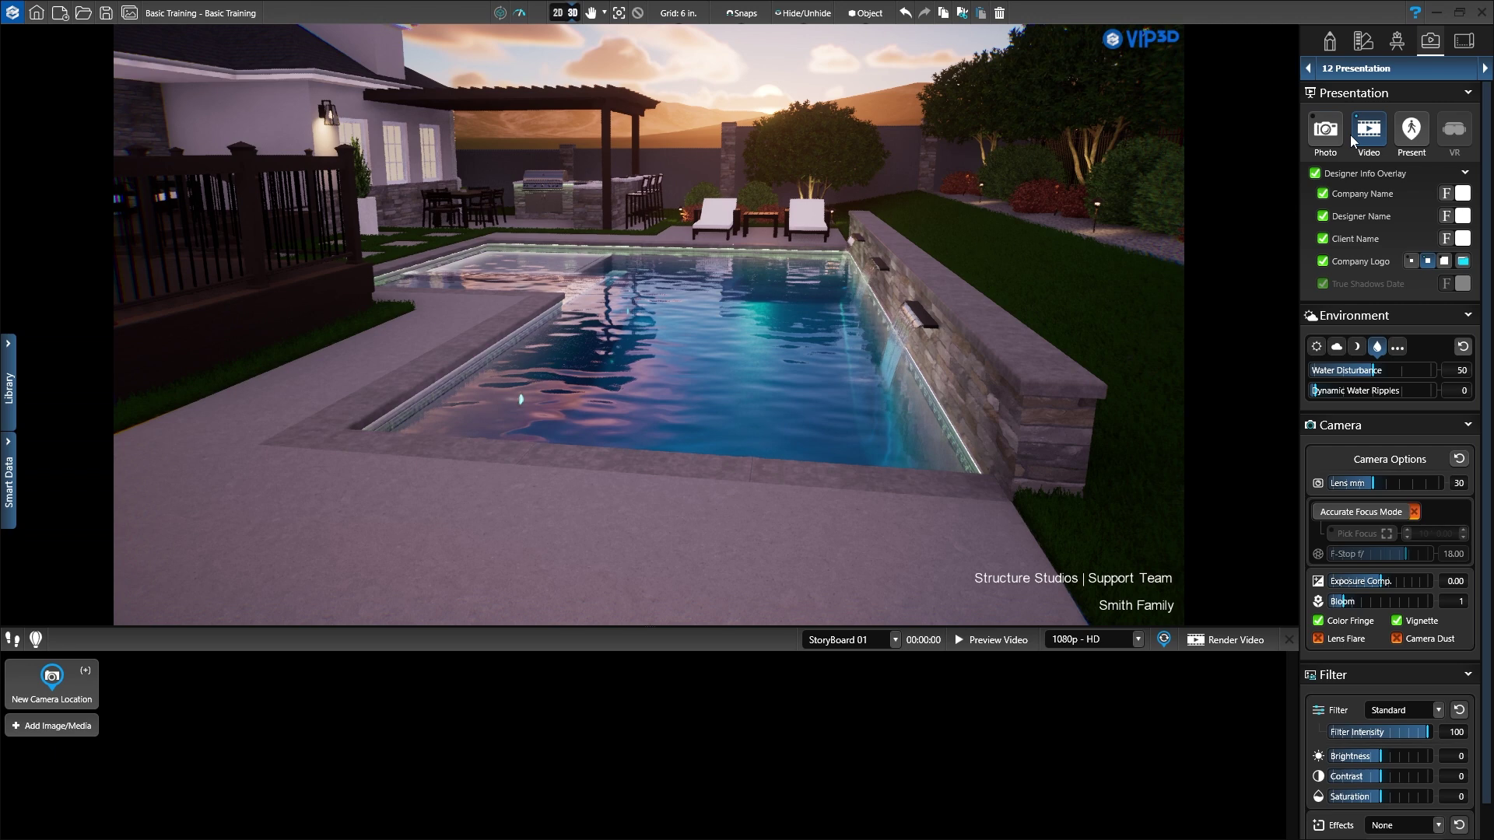
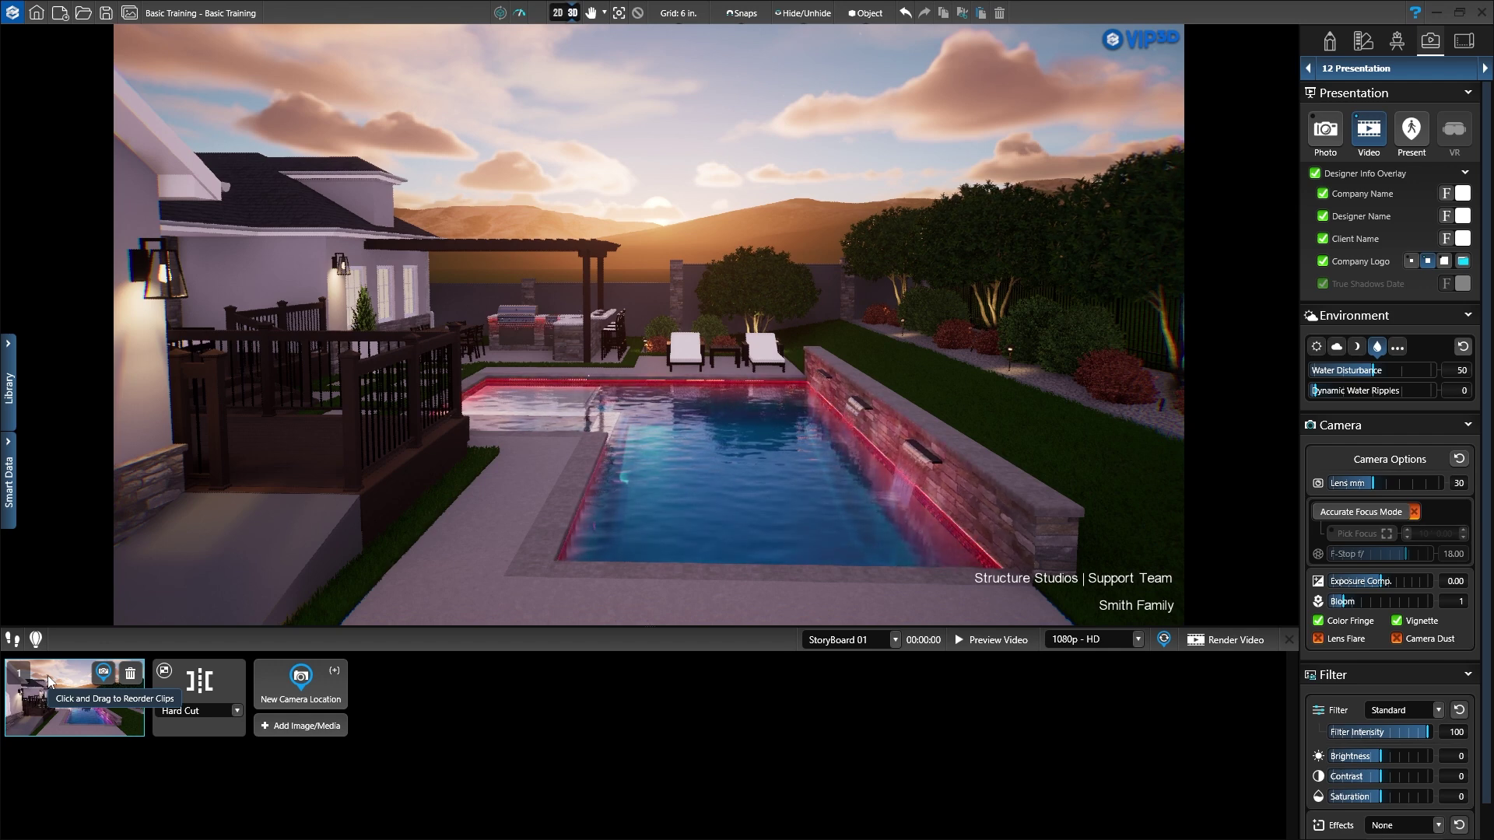
pyautogui.click(48, 675)
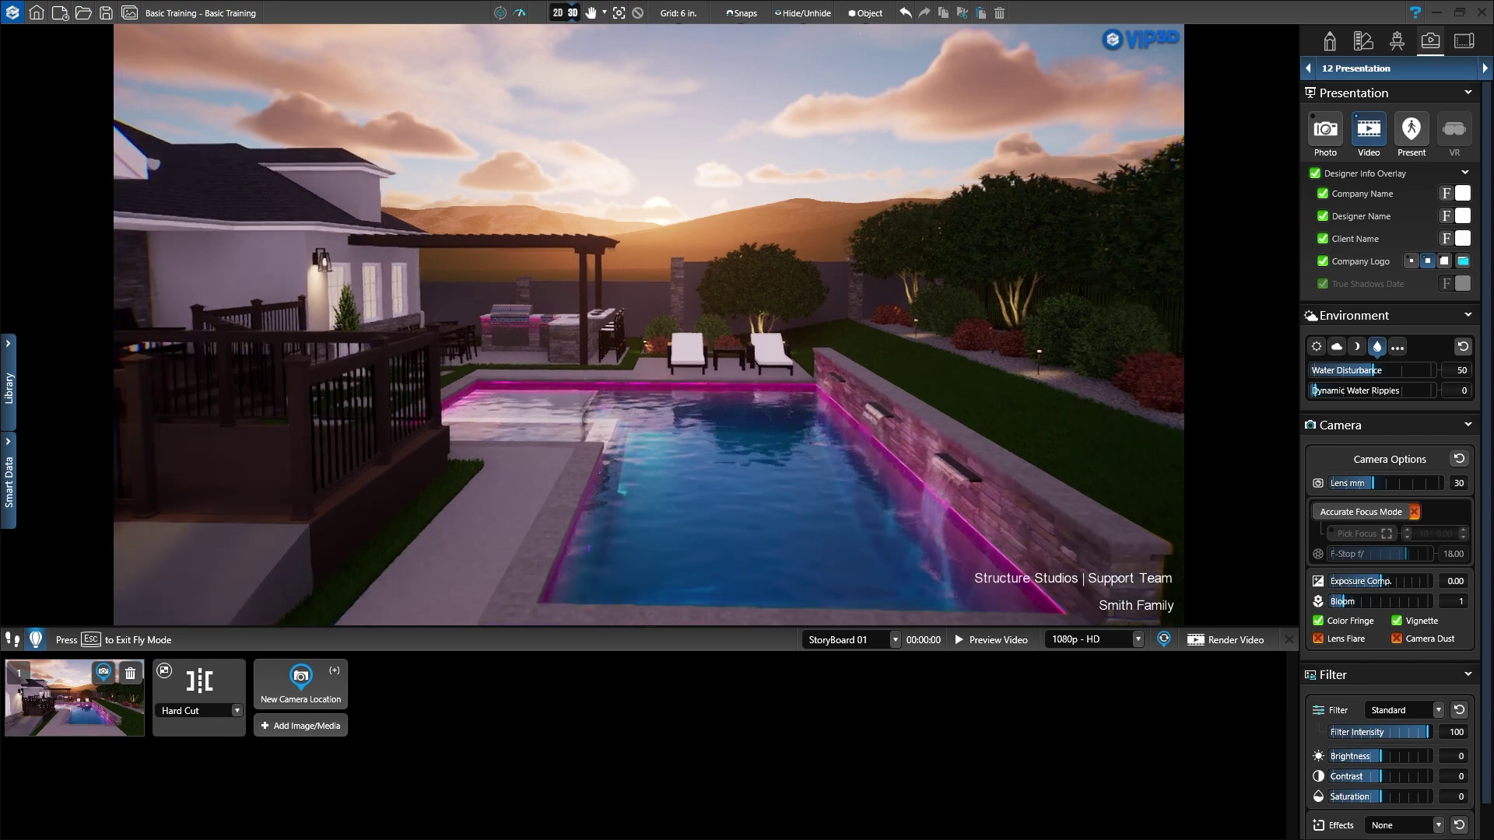
# Fly toward the pergola and outdoor kitchen and add that view as the second camera location in the storyboard
pyautogui.press('w')
pyautogui.press('w')
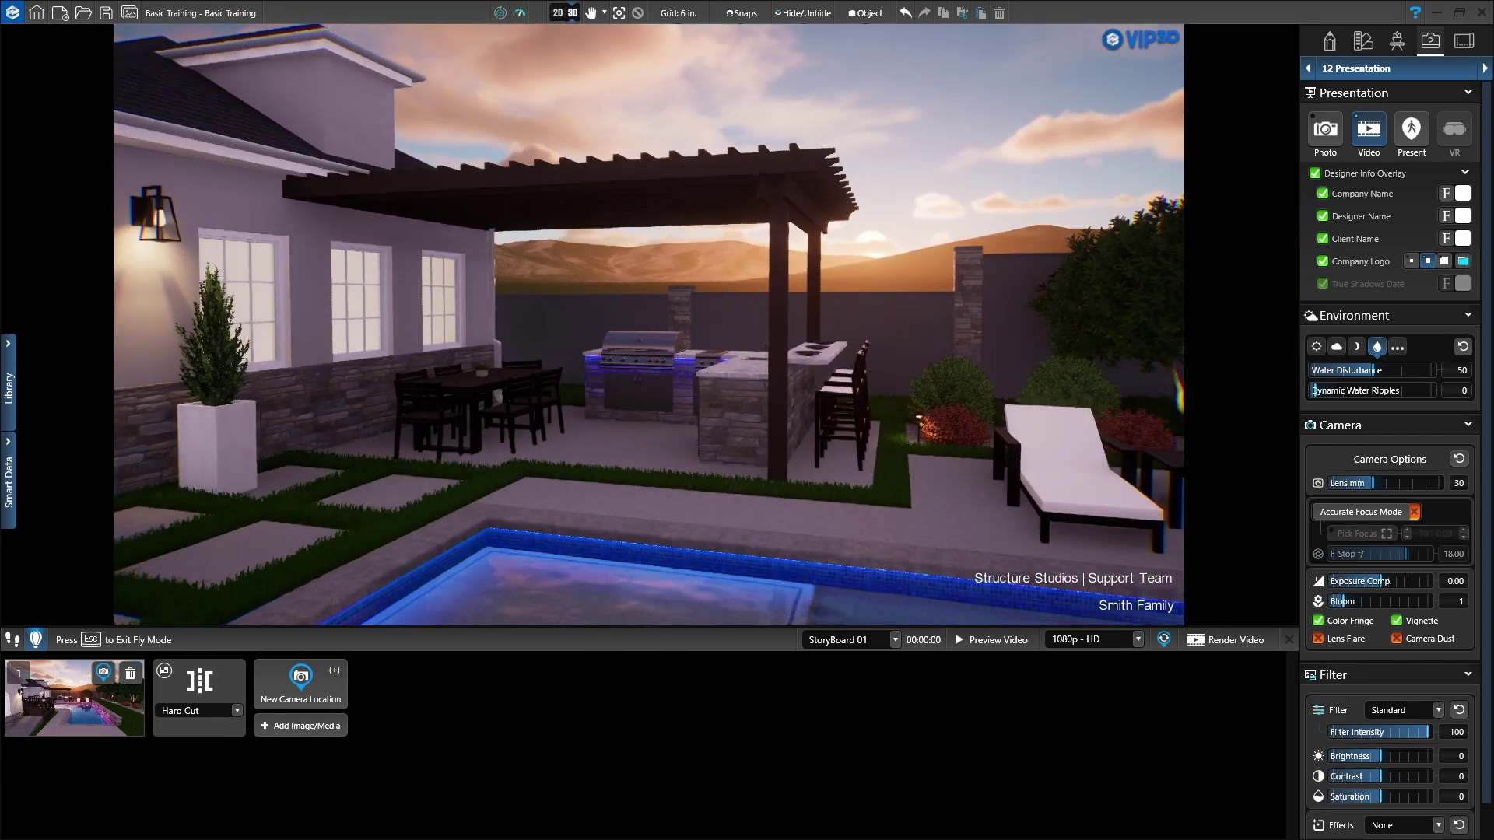
pyautogui.press('Escape')
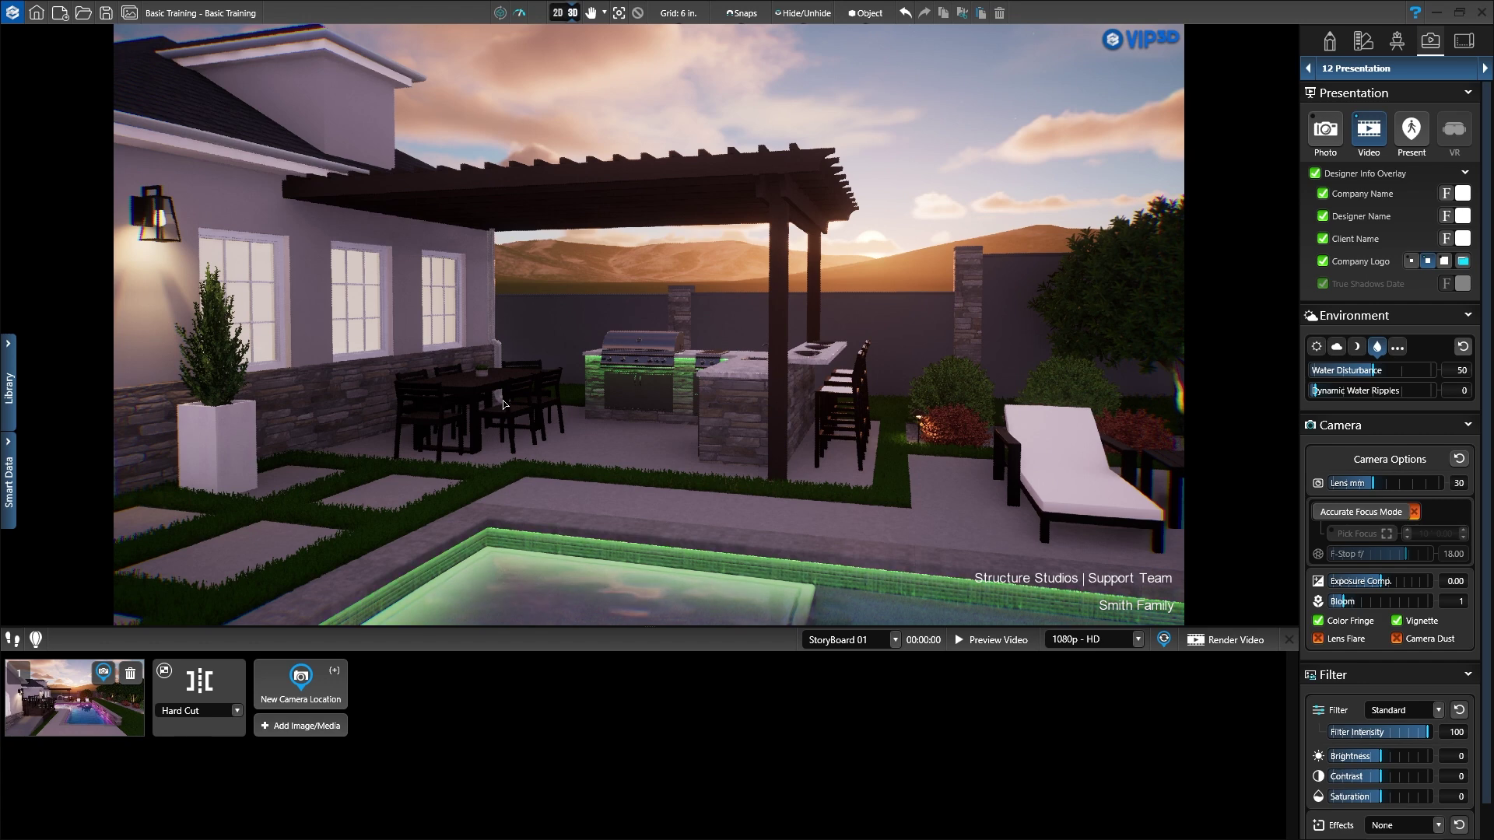
pyautogui.press('+')
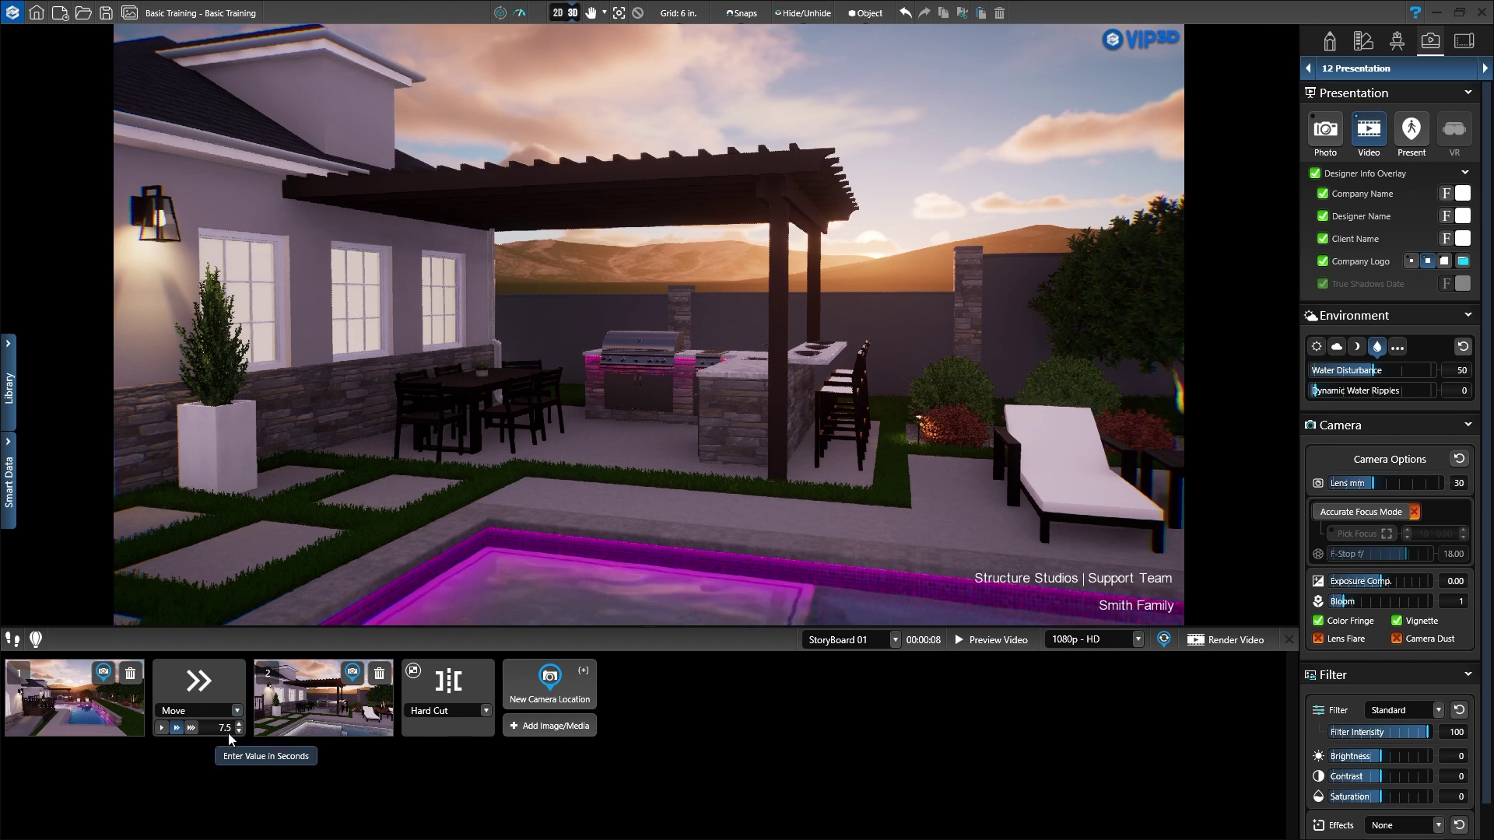
# Try the slow and fast speeds of the Move transition, set its duration to 10 seconds, and preview the video
pyautogui.click(161, 728)
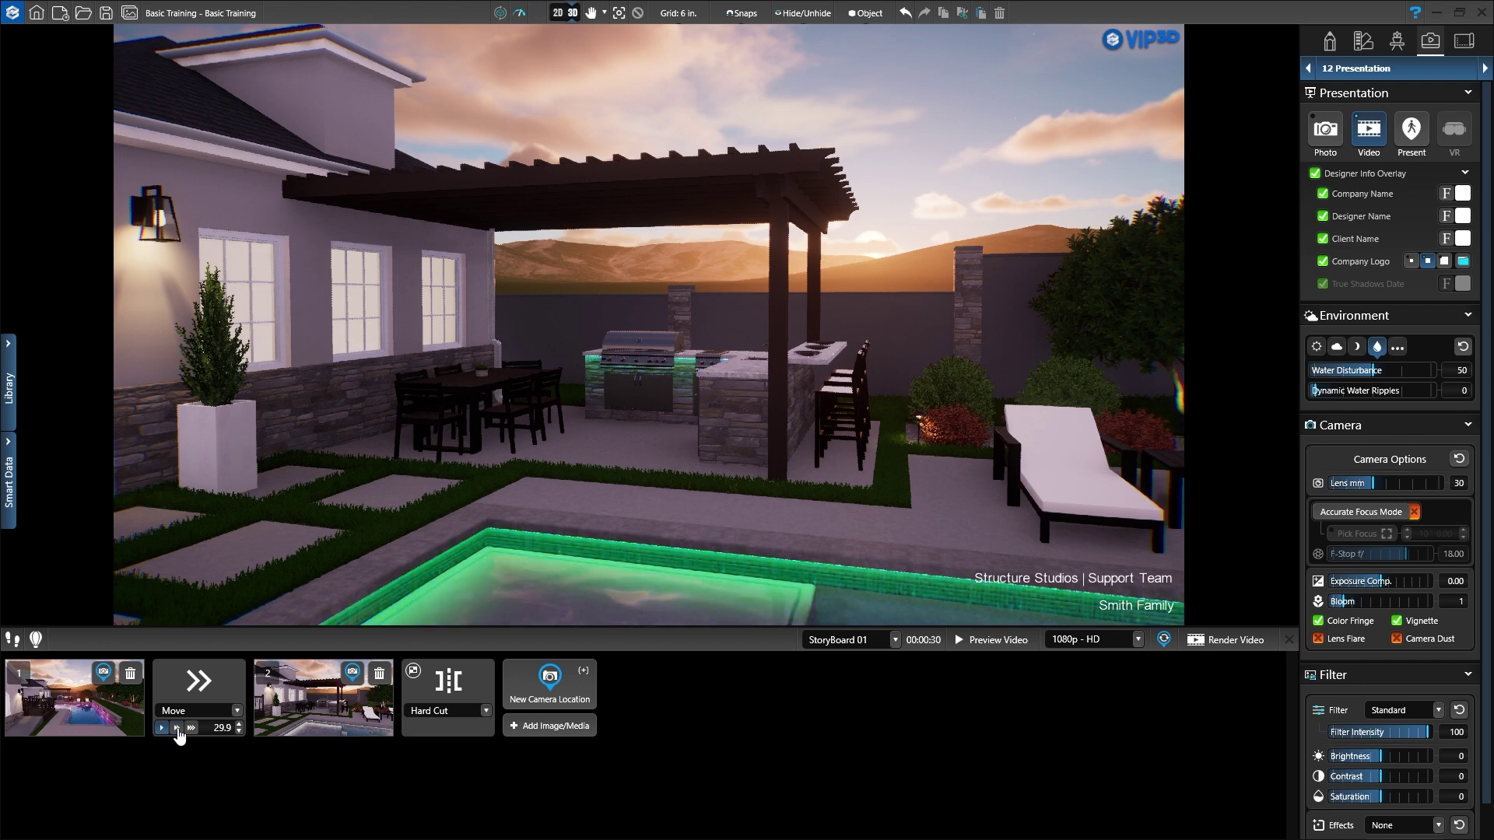
pyautogui.click(191, 730)
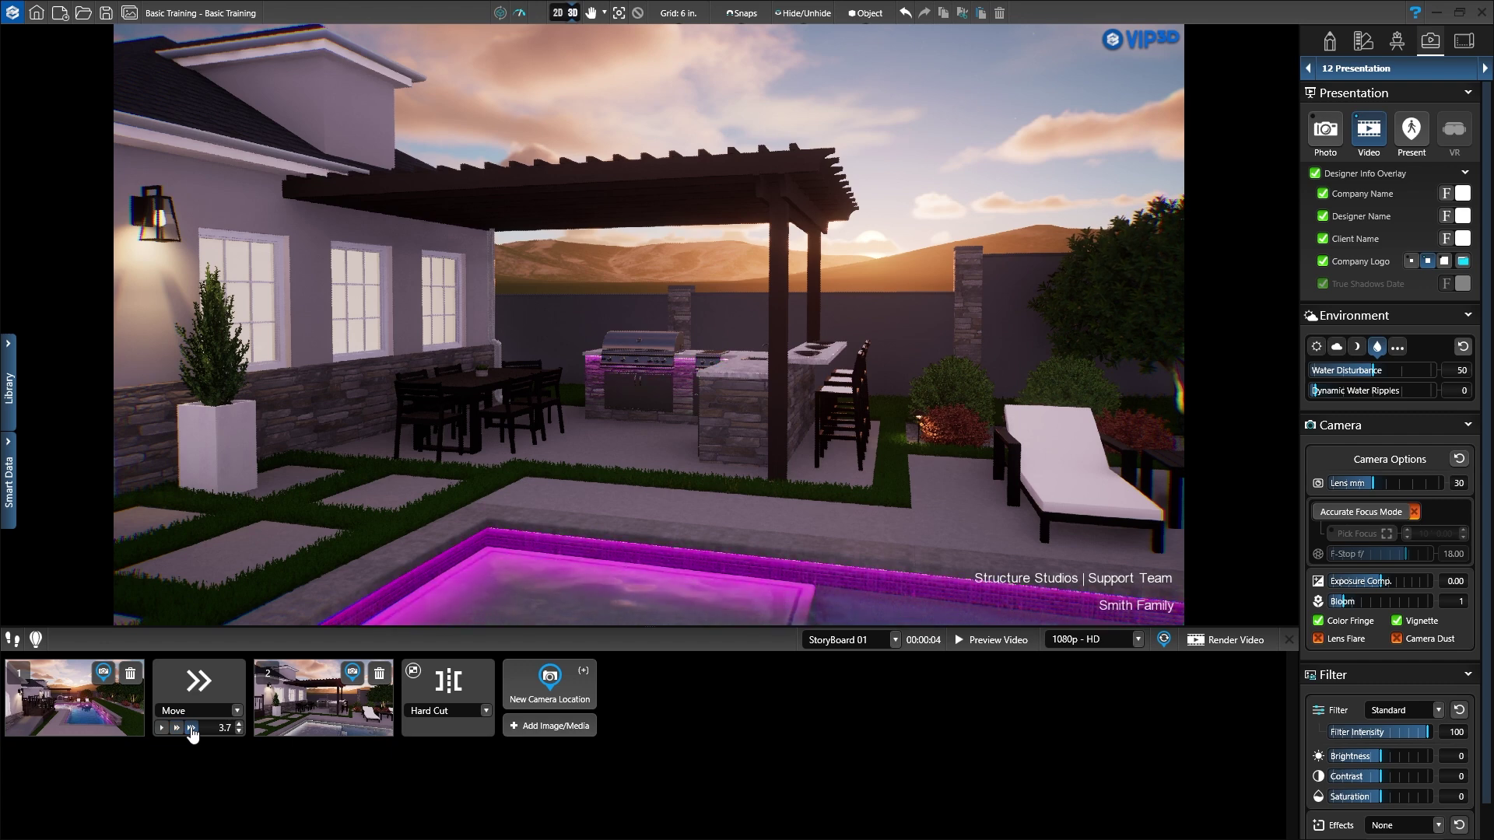
pyautogui.write('10')
pyautogui.press('Return')
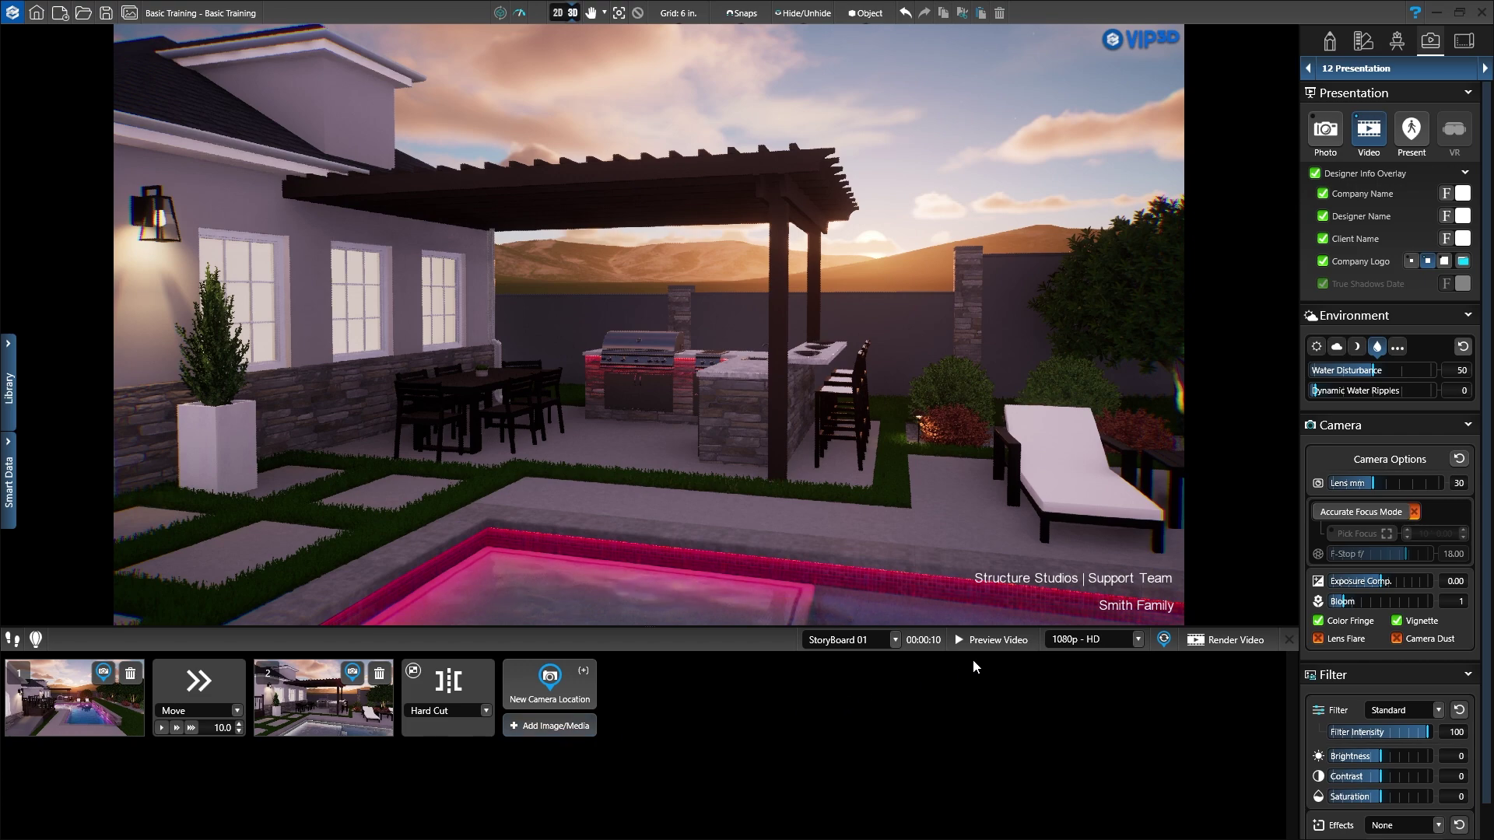
pyautogui.click(999, 641)
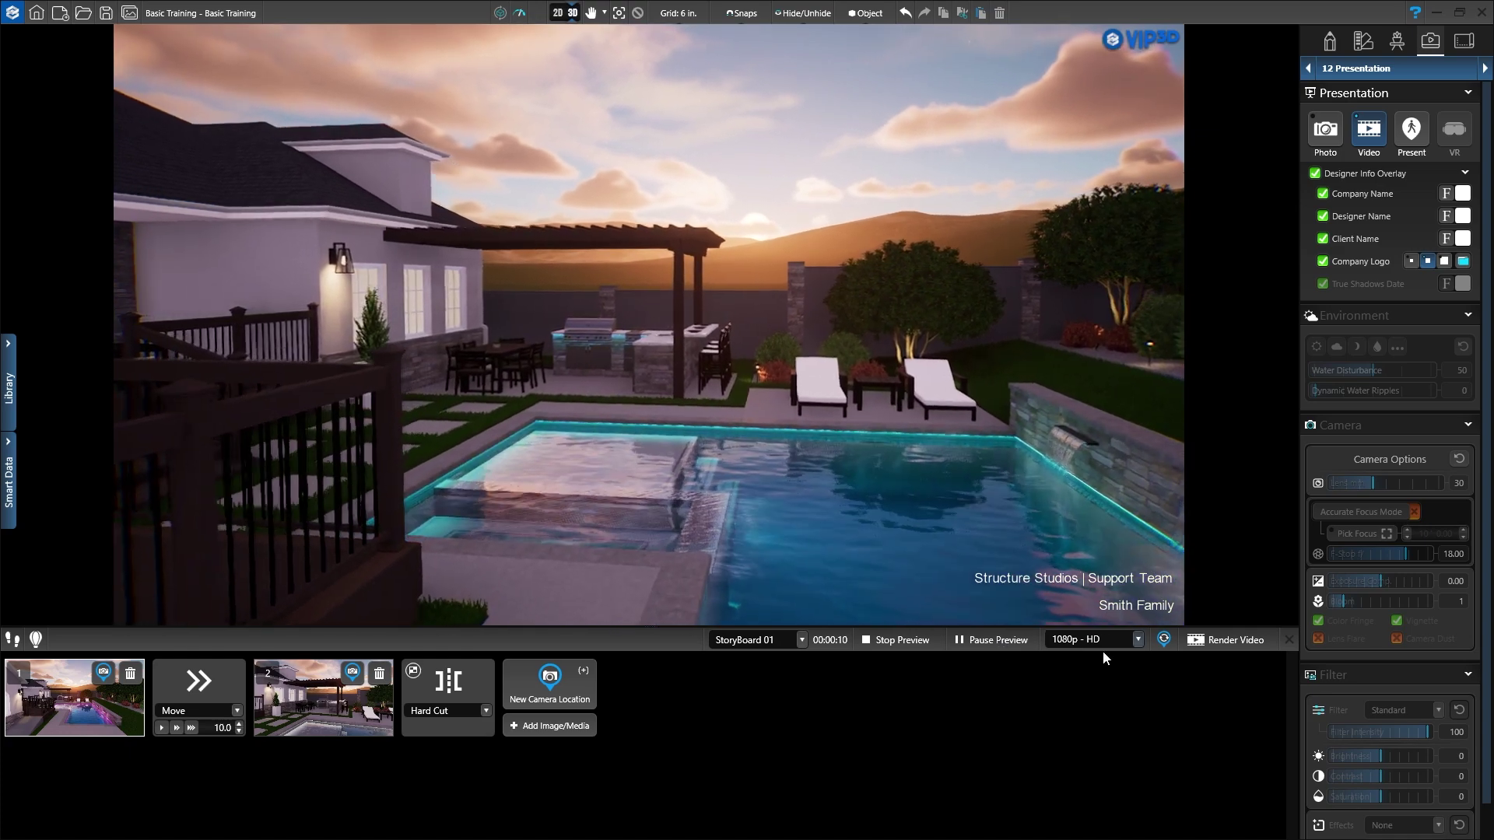
# Render the storyboard video in 1080p - HD and select the rendered MP4 in the project's media
pyautogui.click(1231, 640)
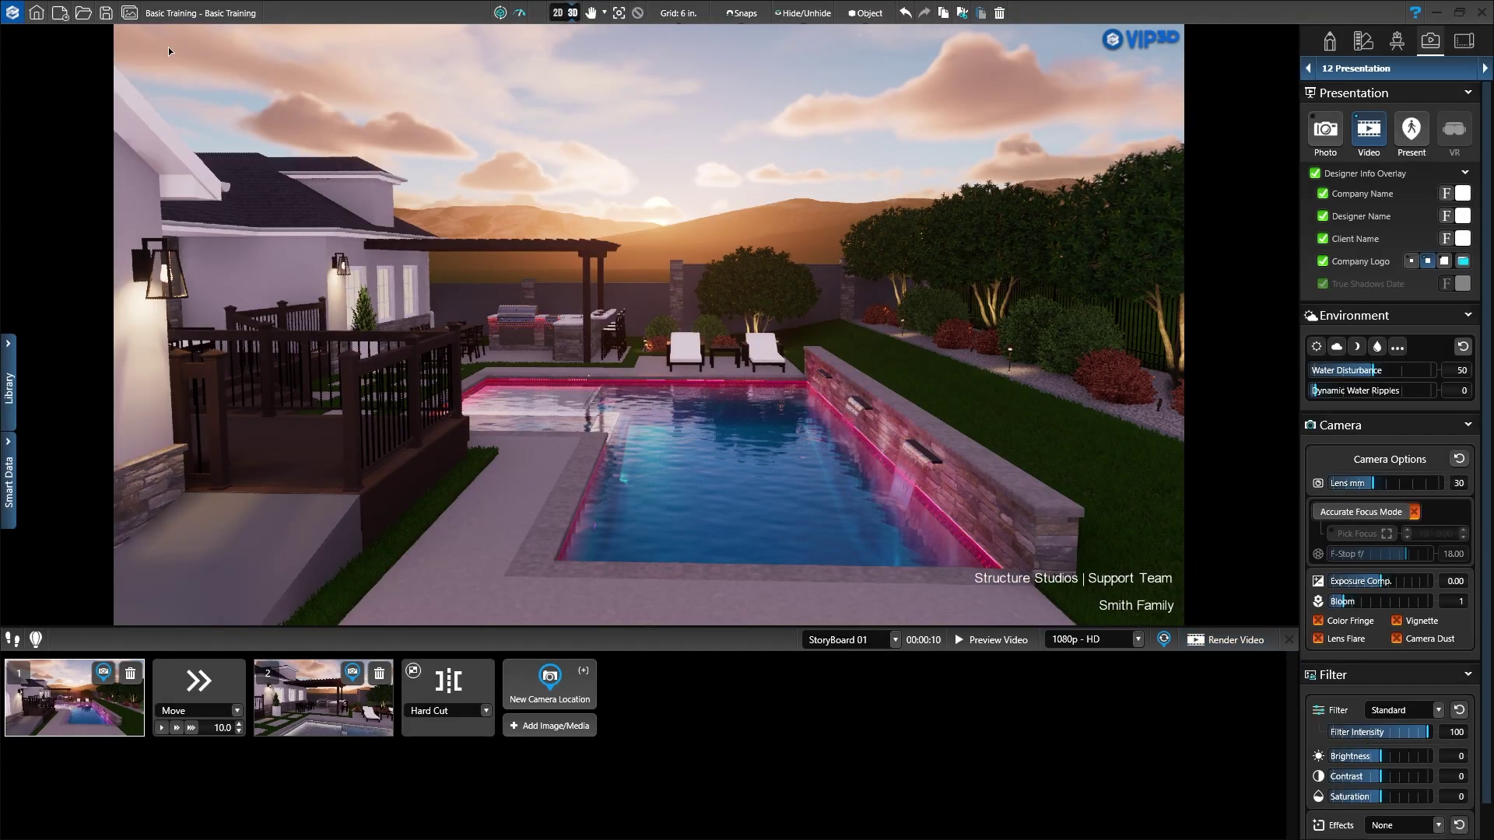
pyautogui.click(131, 15)
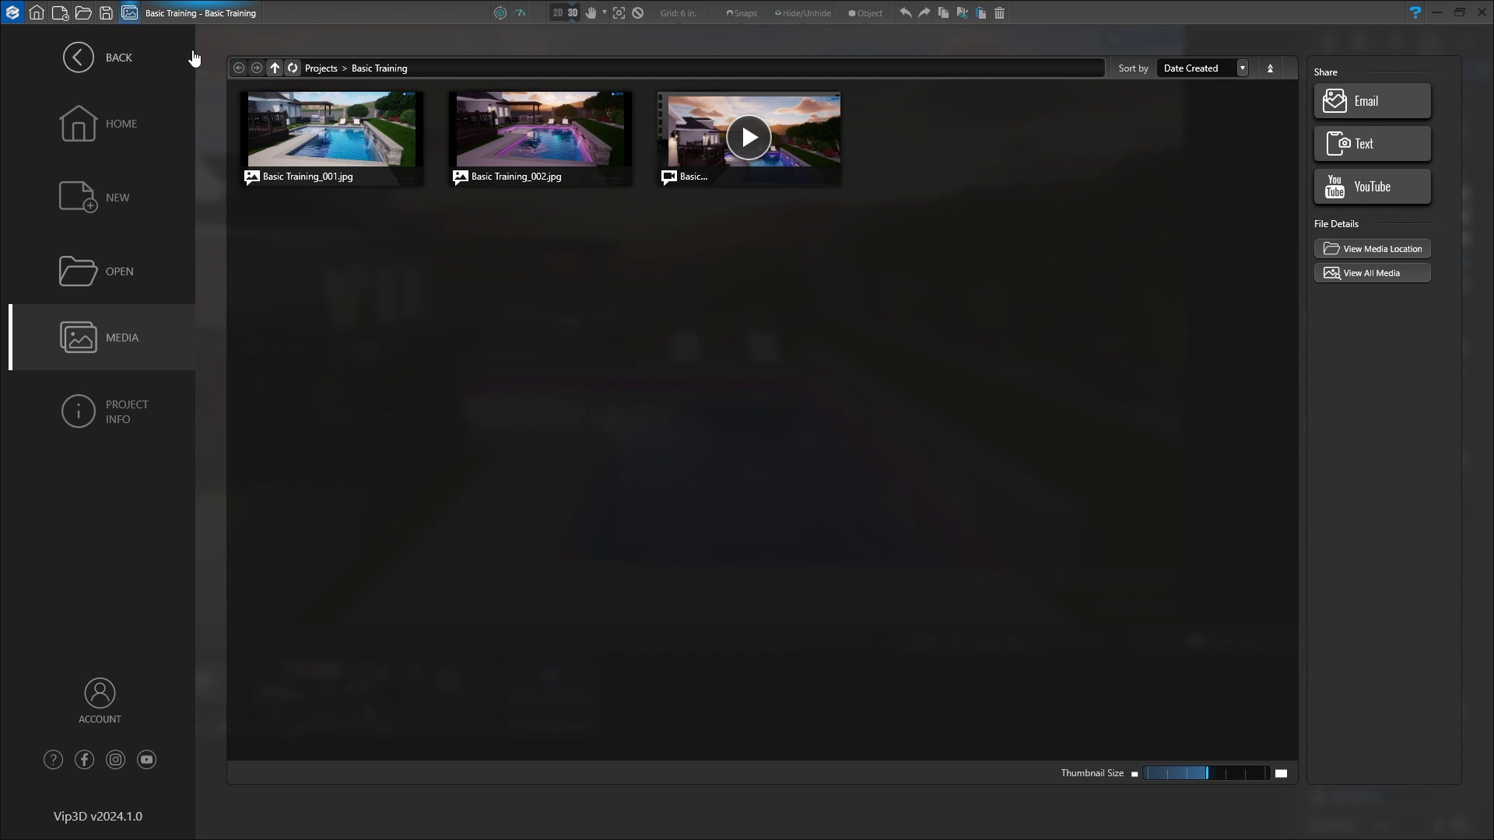
pyautogui.click(781, 135)
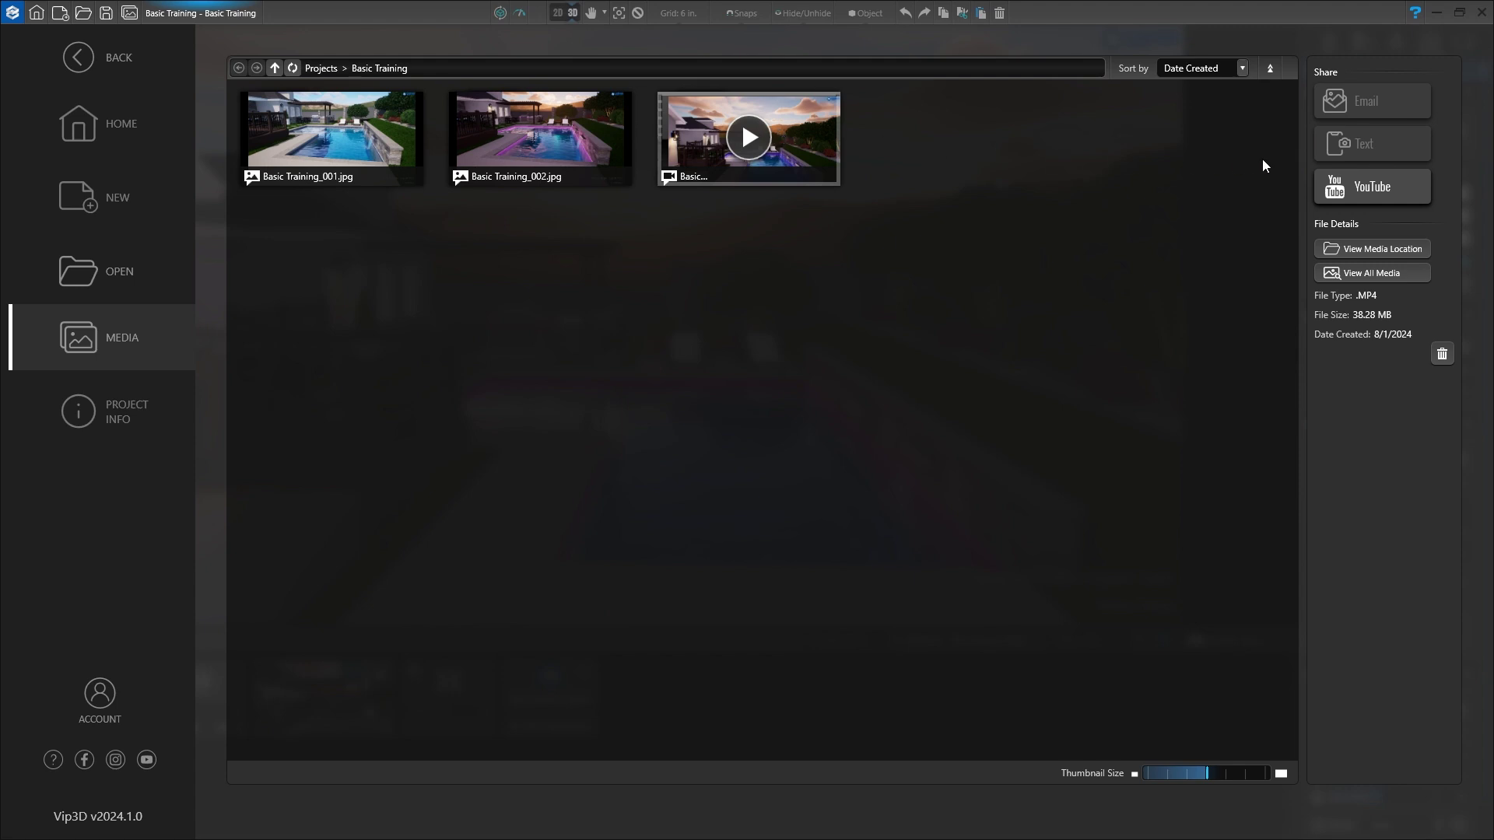
# View the YouTube upload form for the rendered video, close it without uploading, and return to the project
pyautogui.click(1402, 191)
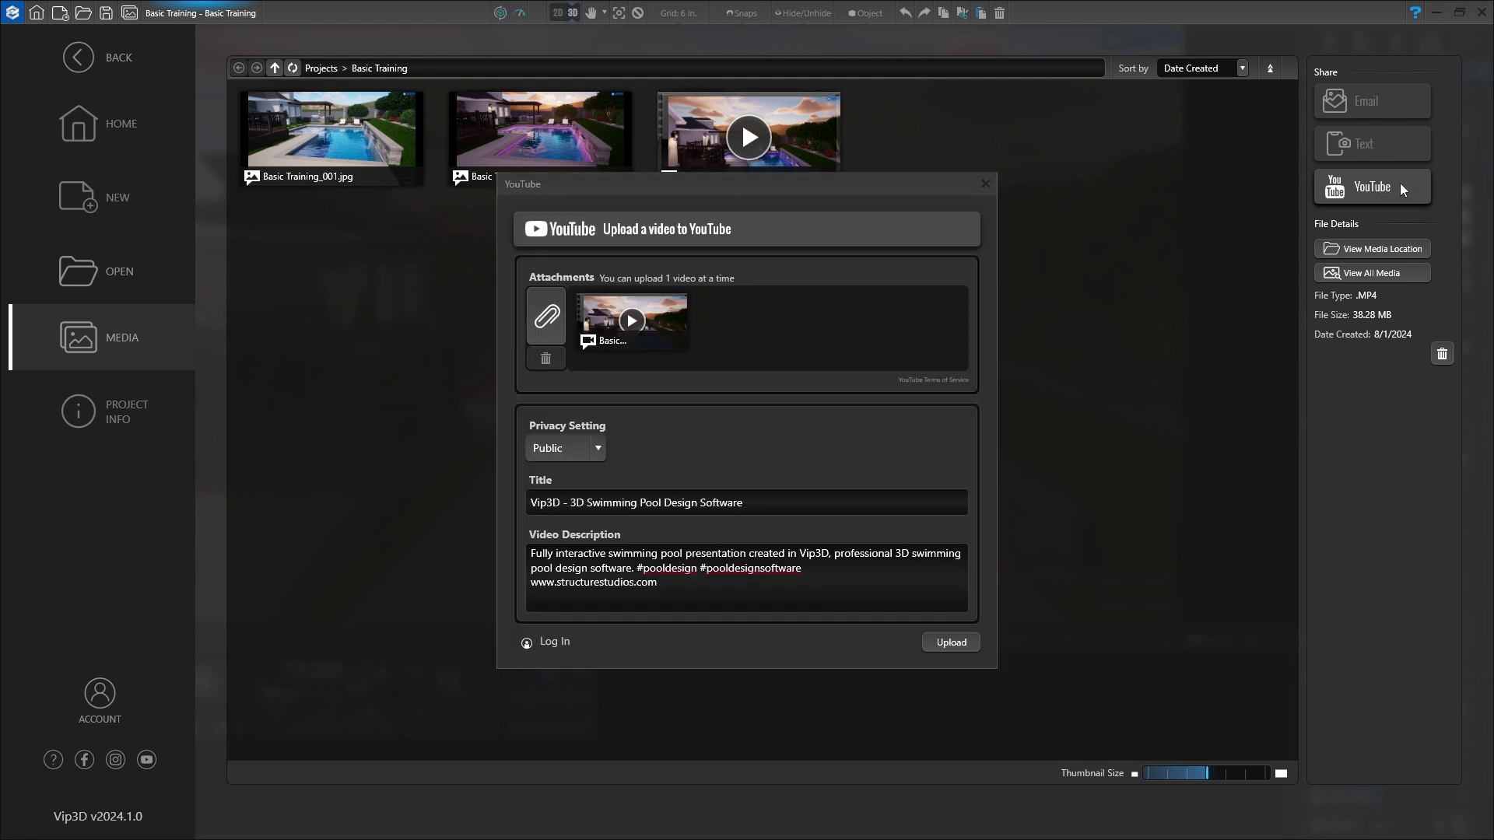
pyautogui.click(989, 184)
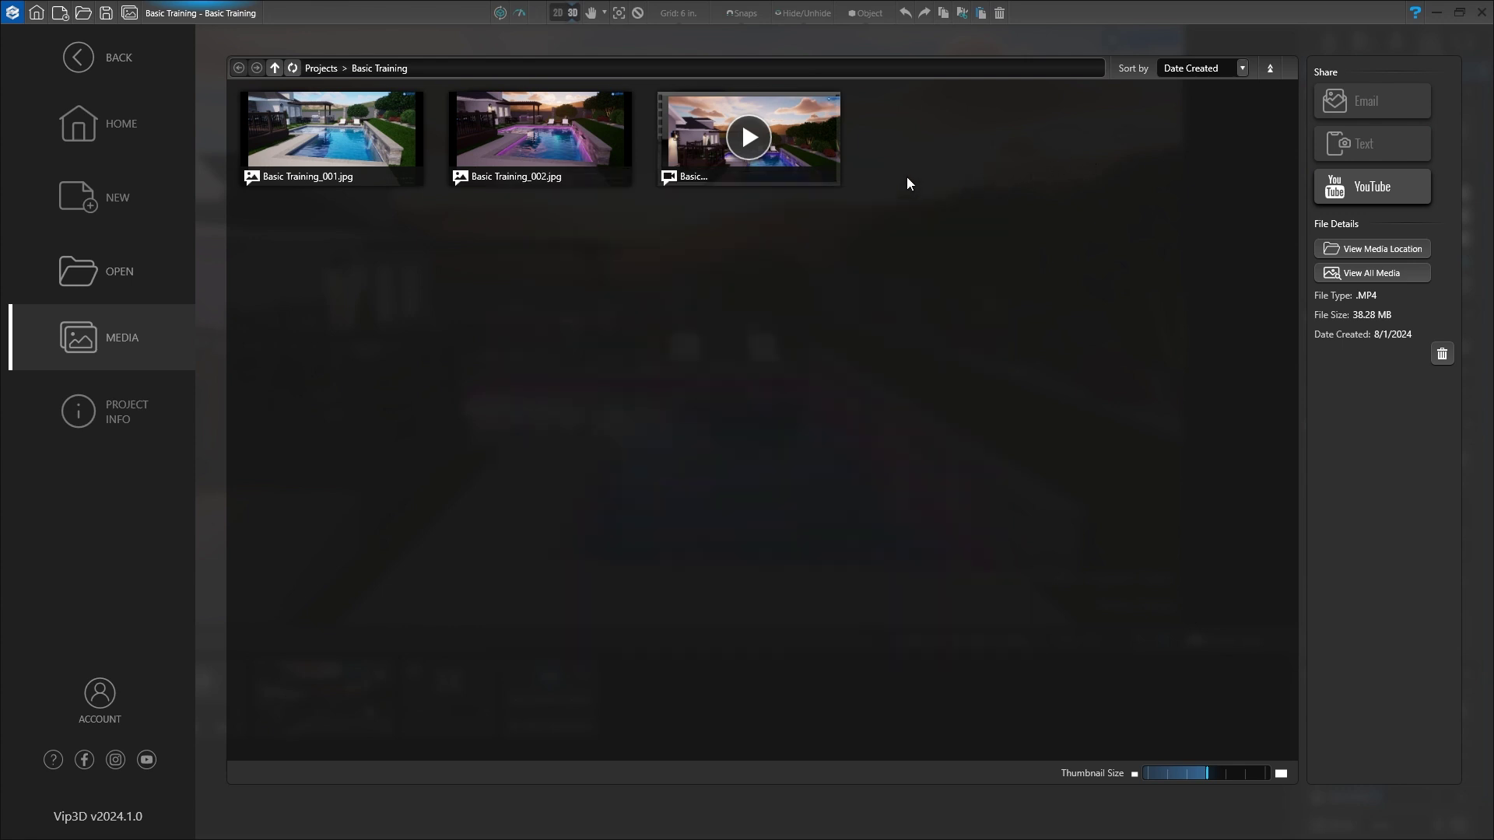
pyautogui.click(79, 57)
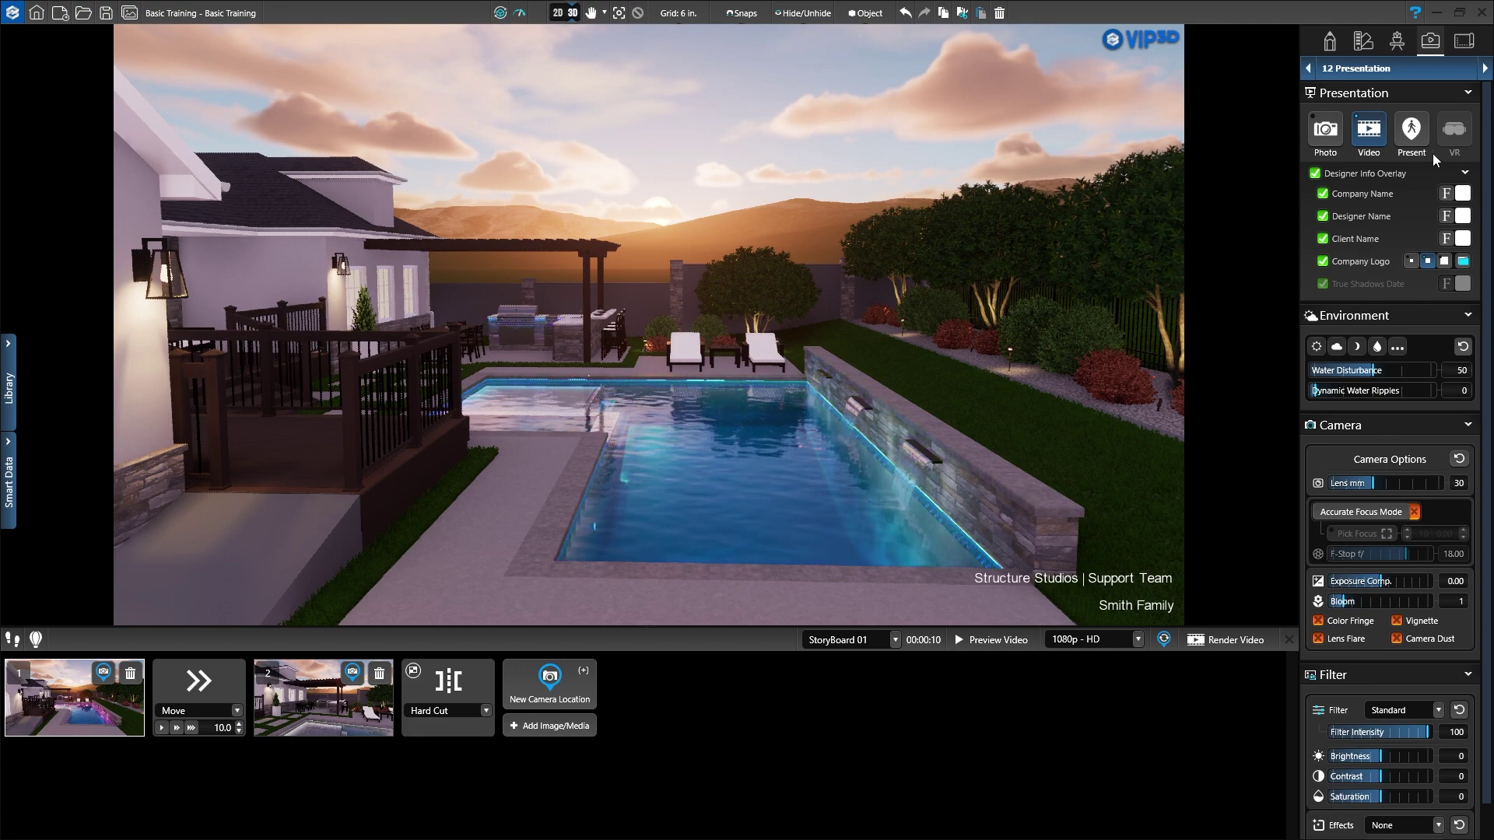
# Tour the backyard in the full-screen interactive presentation, then exit the presentation
pyautogui.click(1410, 132)
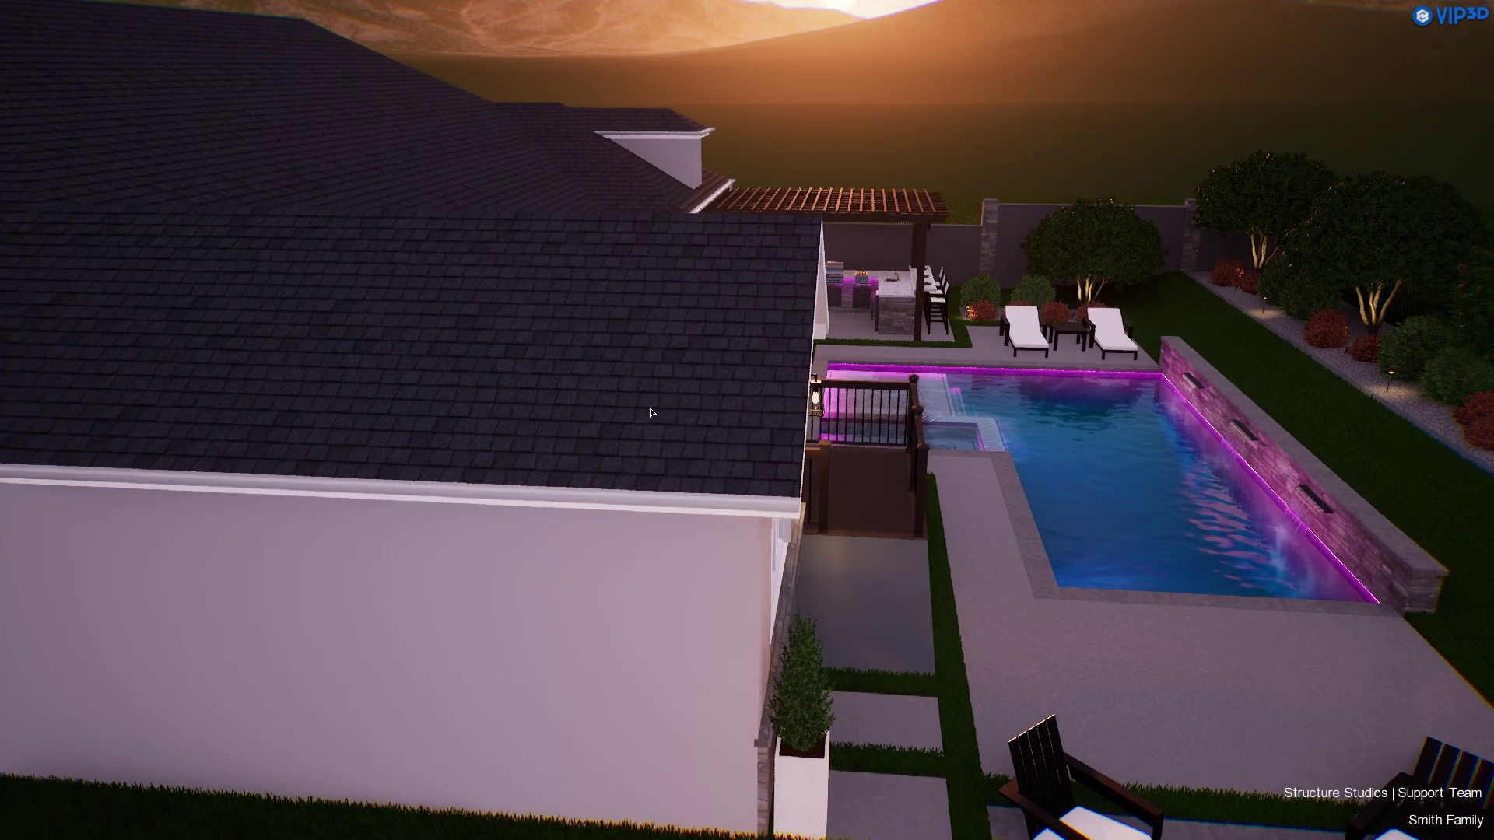
pyautogui.press('Escape')
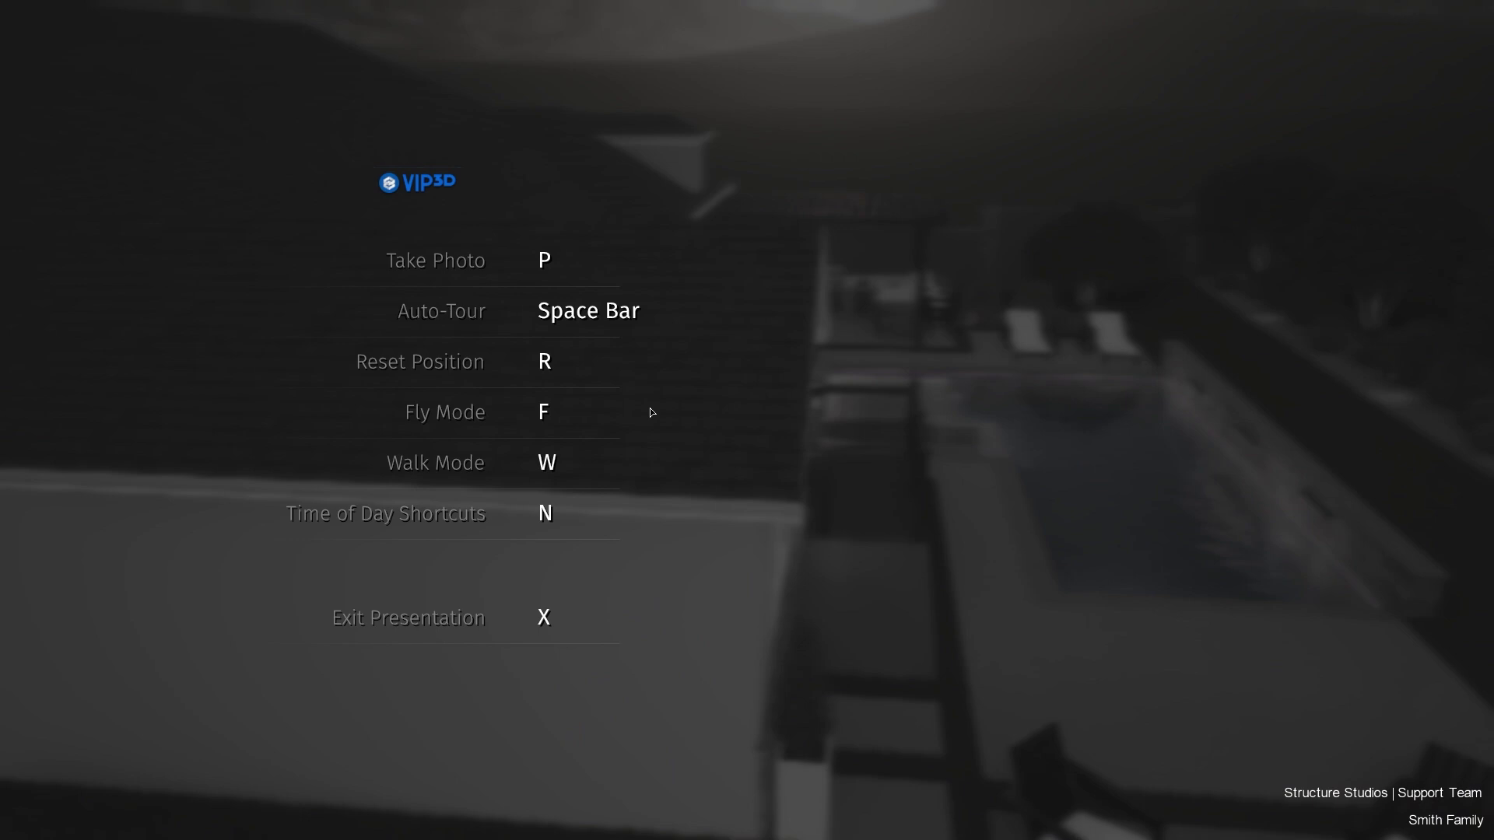
pyautogui.press('x')
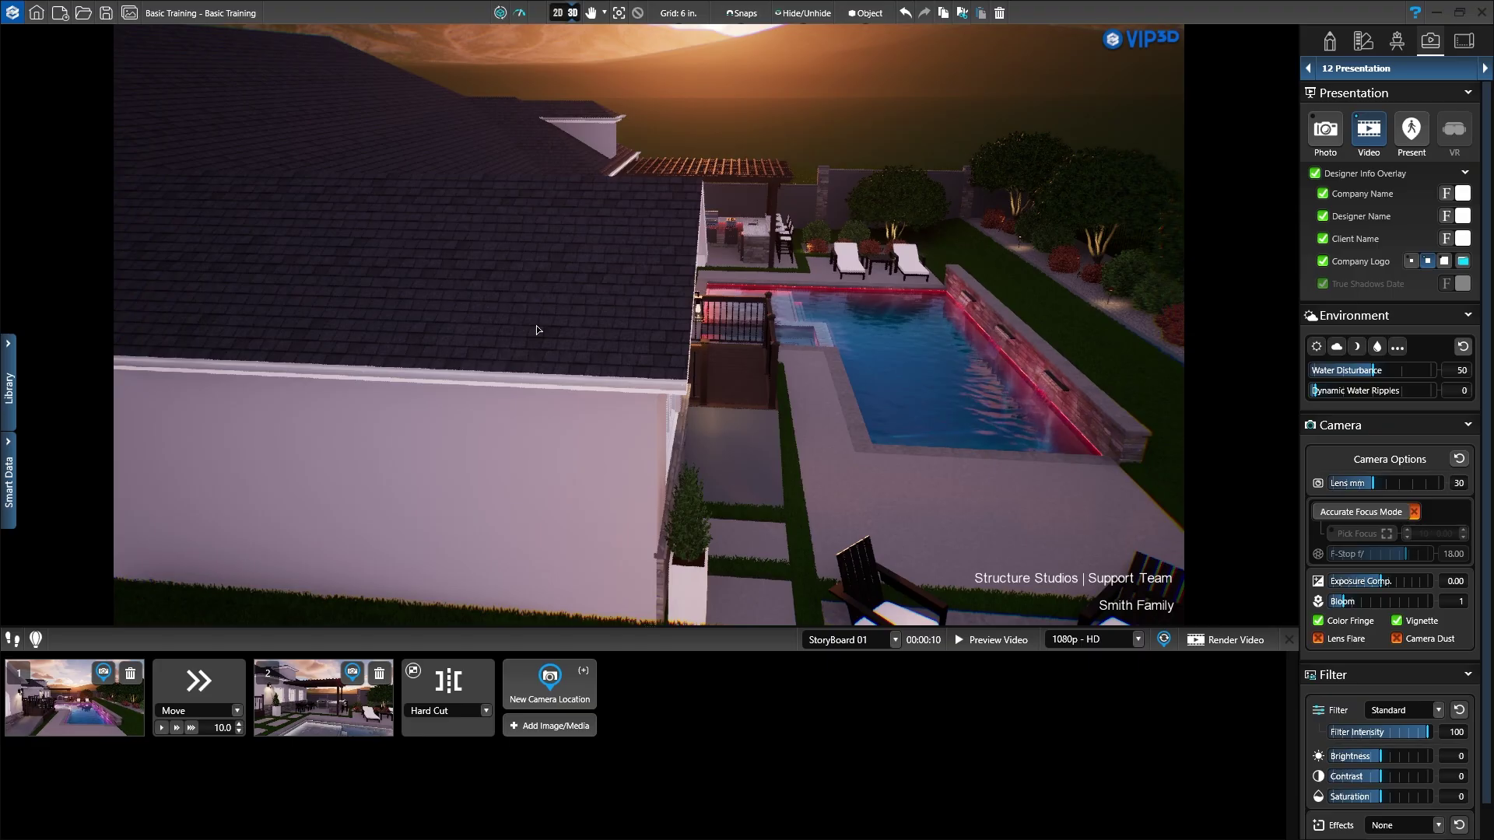